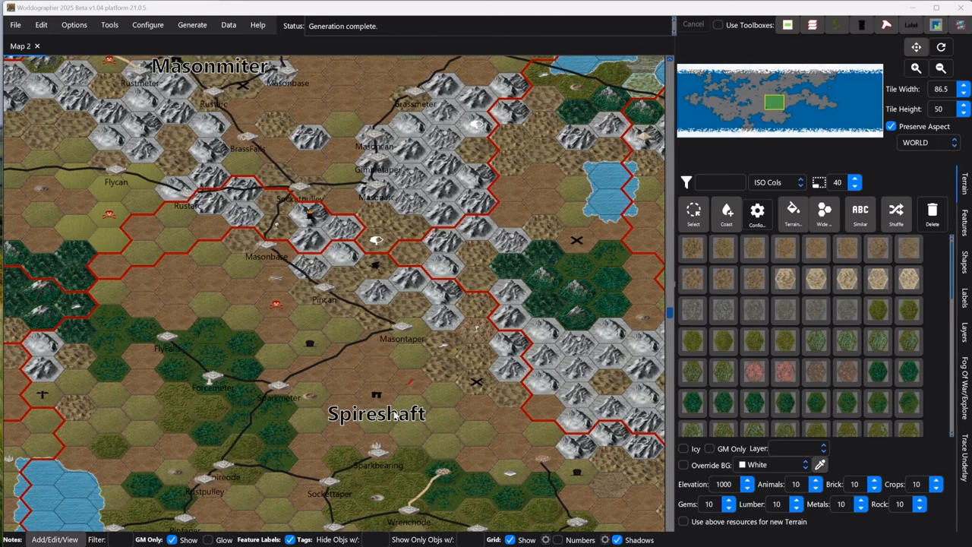
# Step: Start a new world/kingdom map and set its terrain icons to Classic
pyautogui.scroll(2, 346, 433)
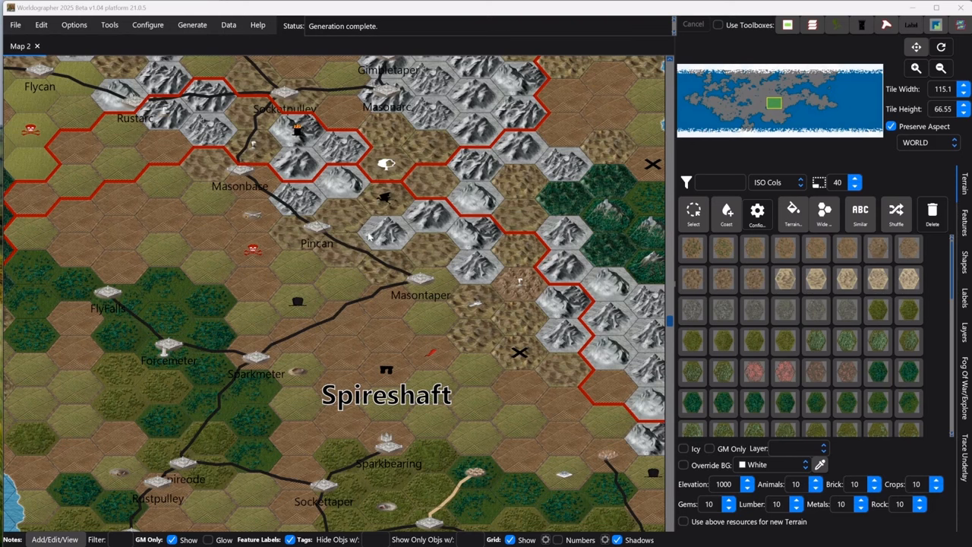
pyautogui.click(13, 29)
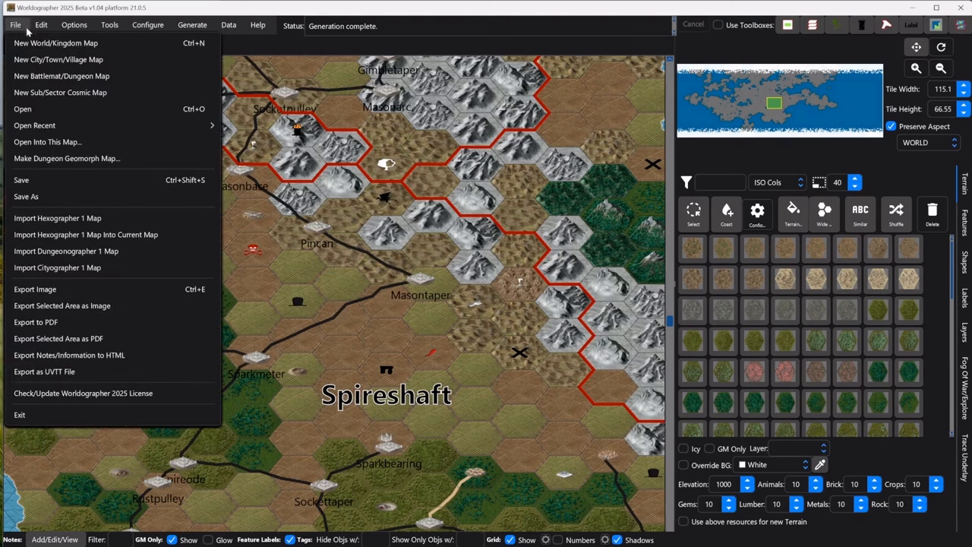
pyautogui.click(27, 48)
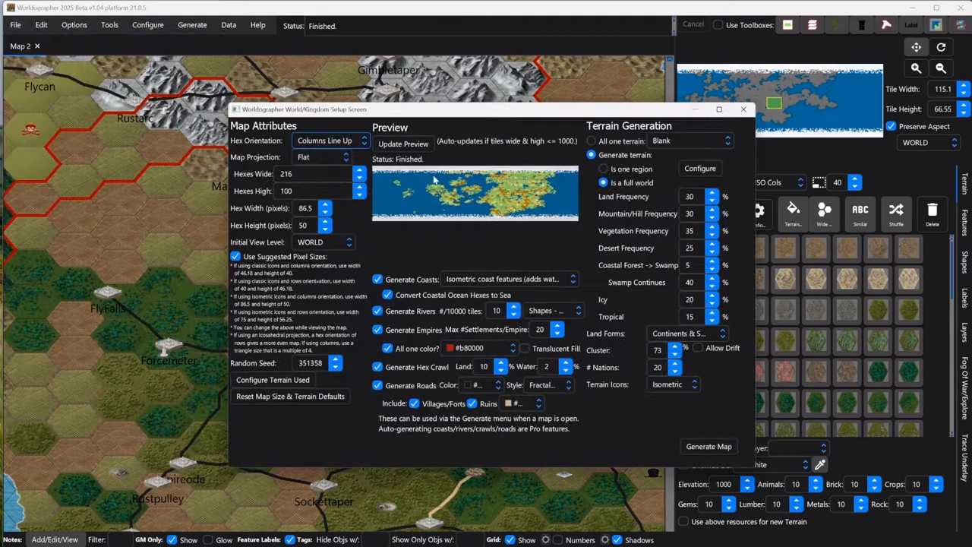
pyautogui.moveTo(450, 118); pyautogui.dragTo(389, 99)
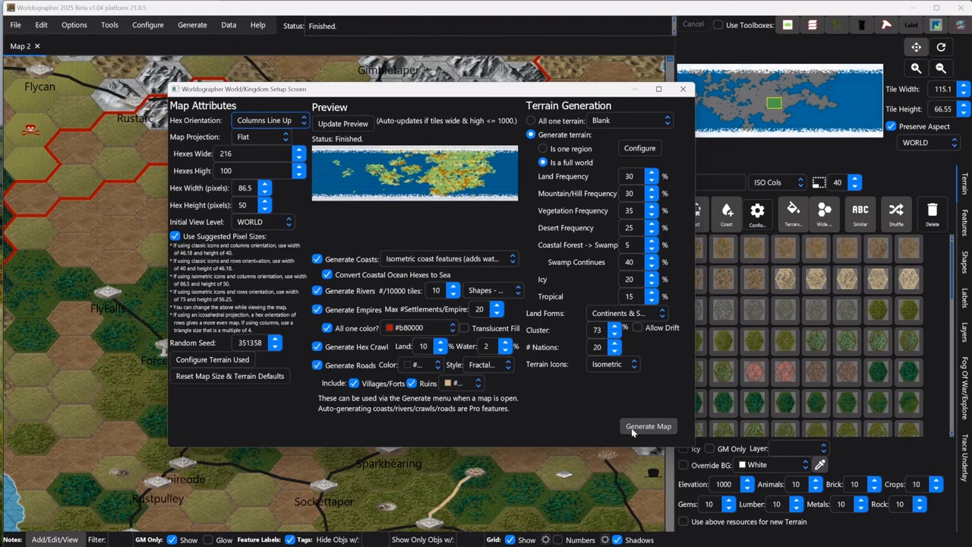
pyautogui.click(598, 370)
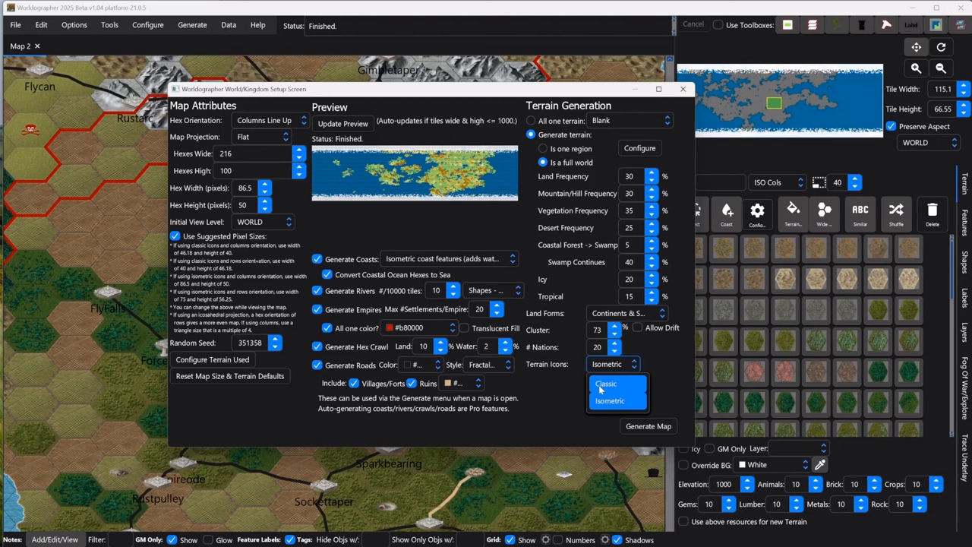
pyautogui.click(605, 384)
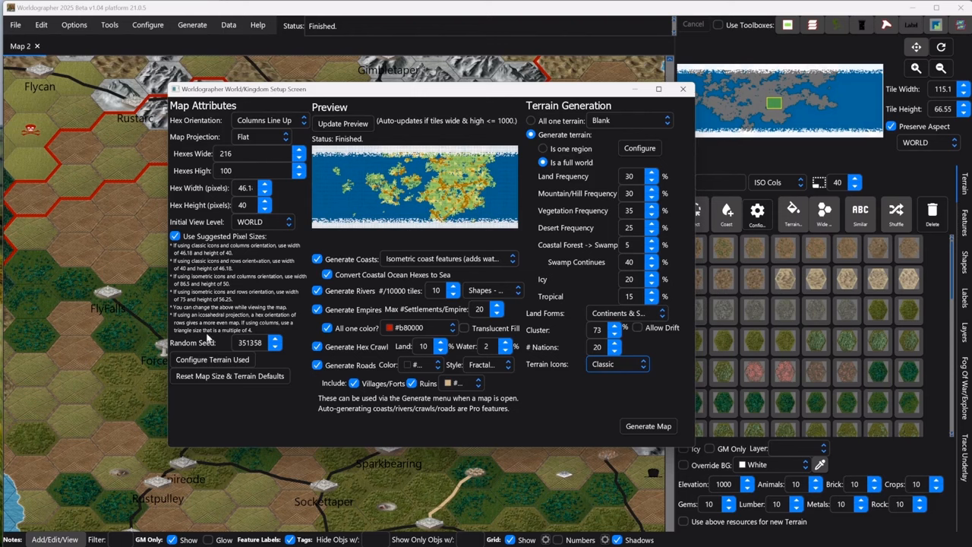
# Step: Change the random seed to 351363 to generate a different world layout
pyautogui.click(277, 341)
pyautogui.click(277, 341)
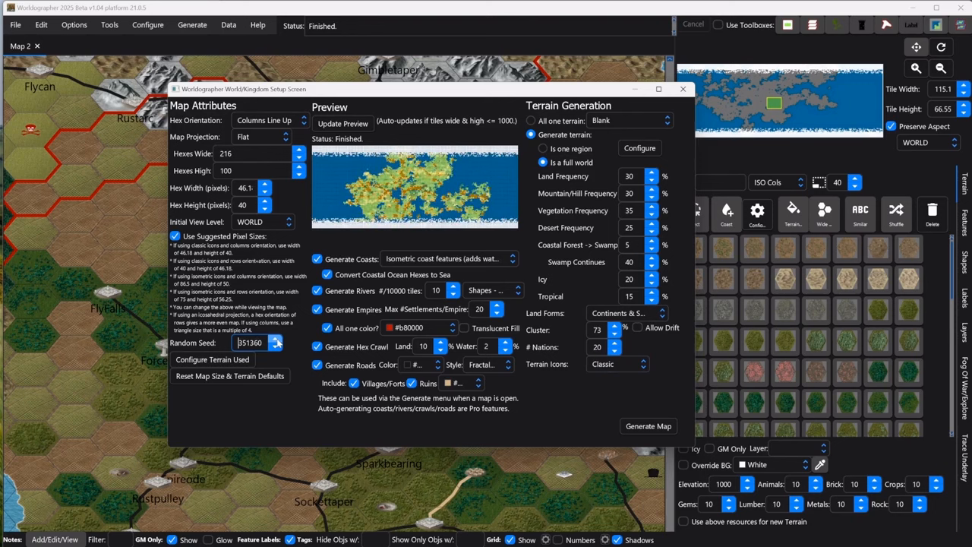
pyautogui.click(277, 341)
pyautogui.click(277, 341)
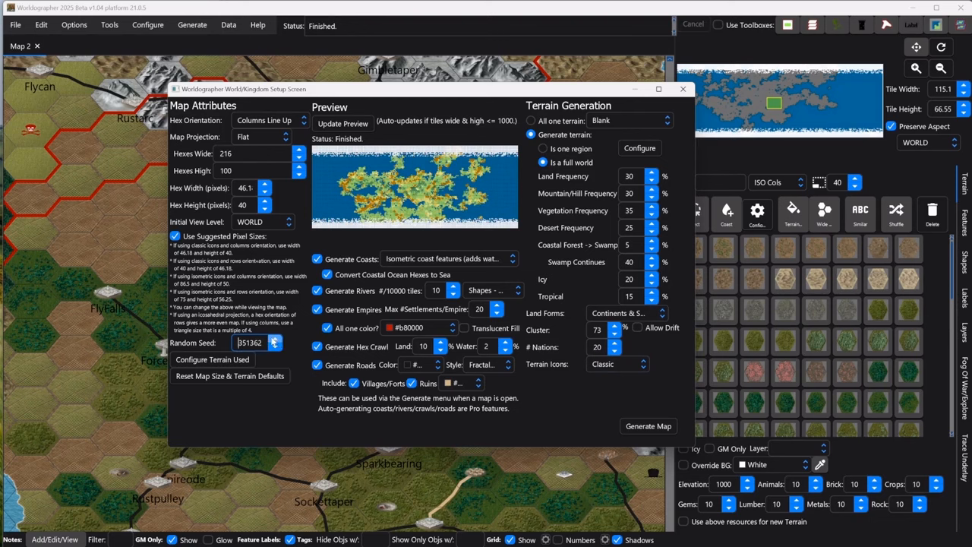
pyautogui.click(275, 340)
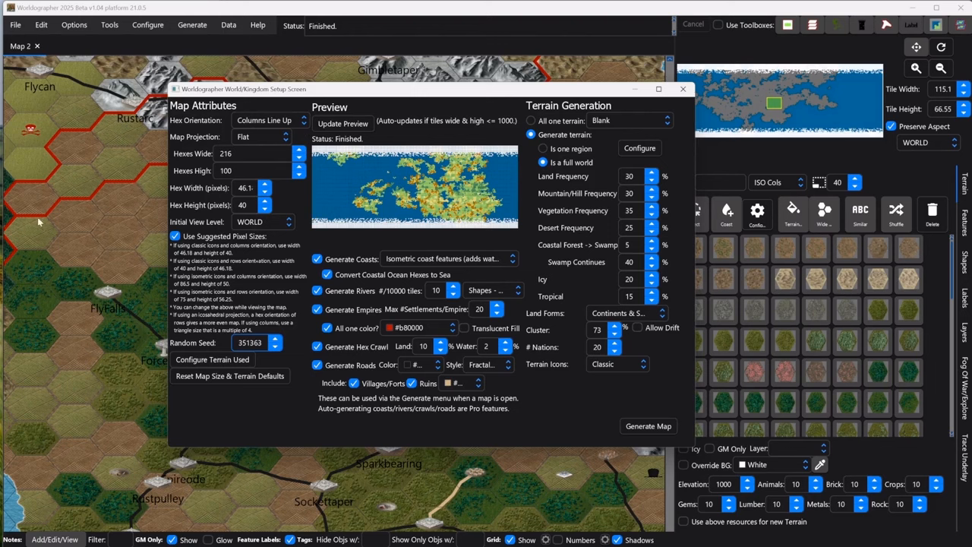
# Step: Try the Icosahedral map projection with a triangle side size of 28, and return the projection to Flat
pyautogui.click(273, 137)
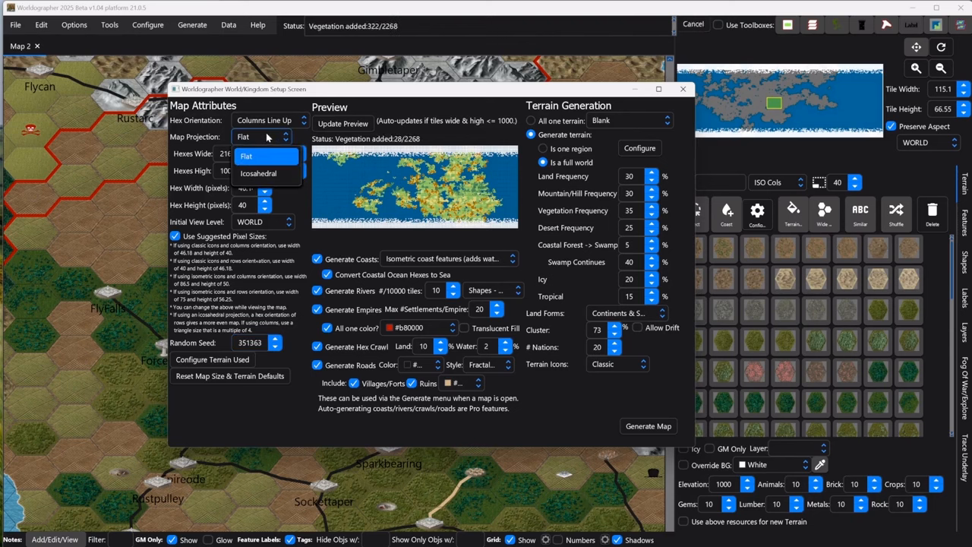
pyautogui.click(257, 173)
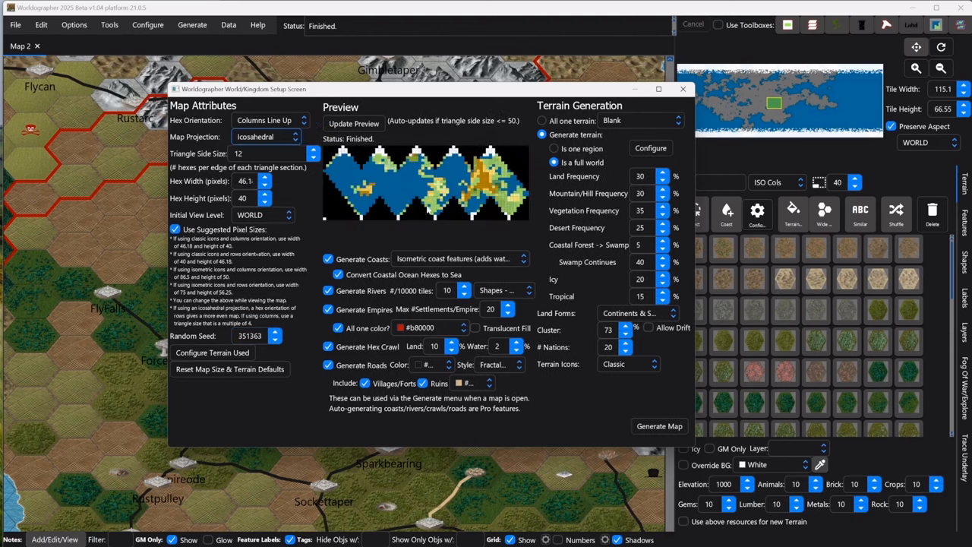
pyautogui.click(311, 150)
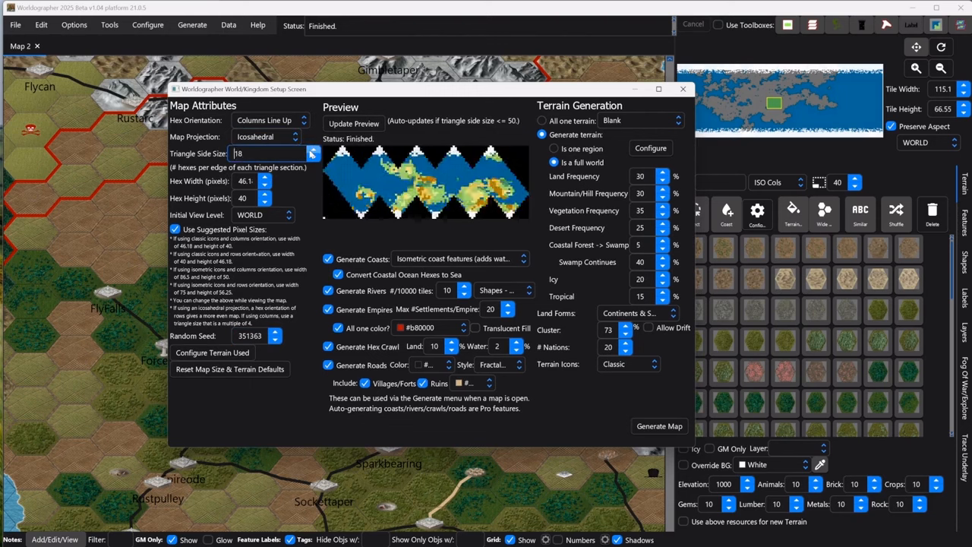
pyautogui.click(310, 151)
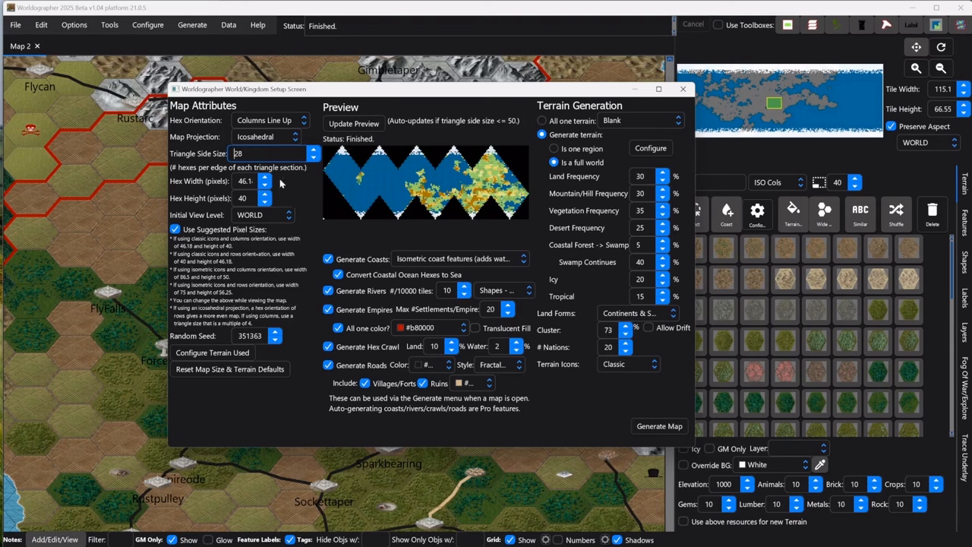
pyautogui.click(262, 139)
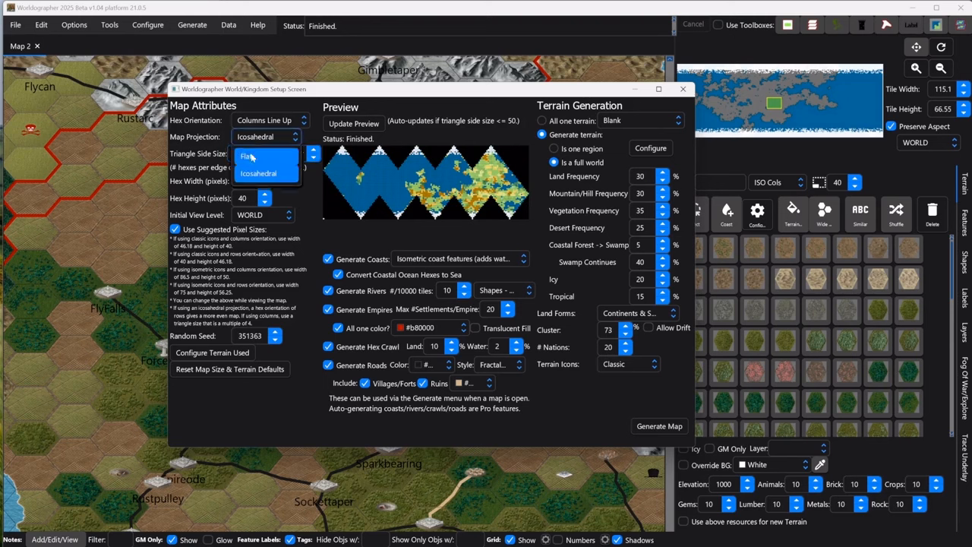
pyautogui.click(249, 157)
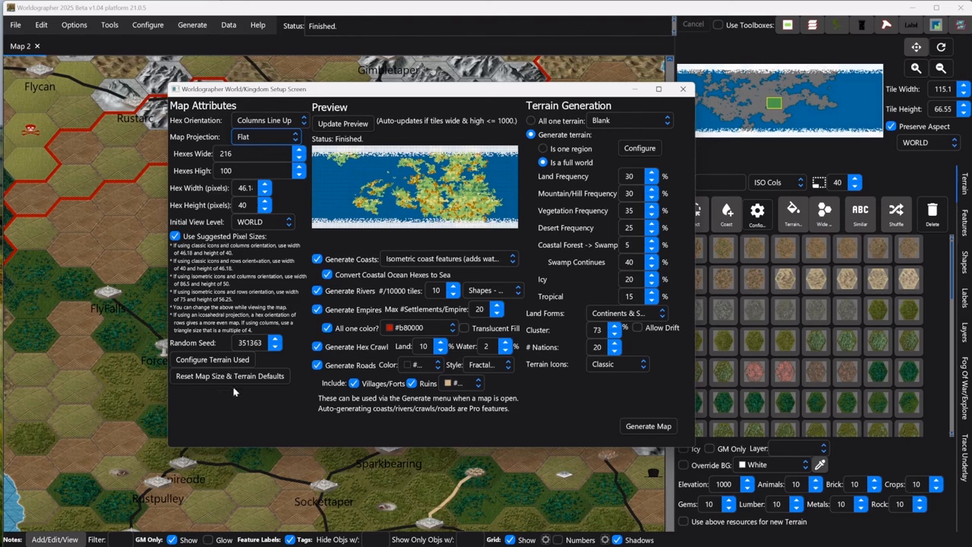
# Step: Review the customizable terrain types used for world generation
pyautogui.click(211, 362)
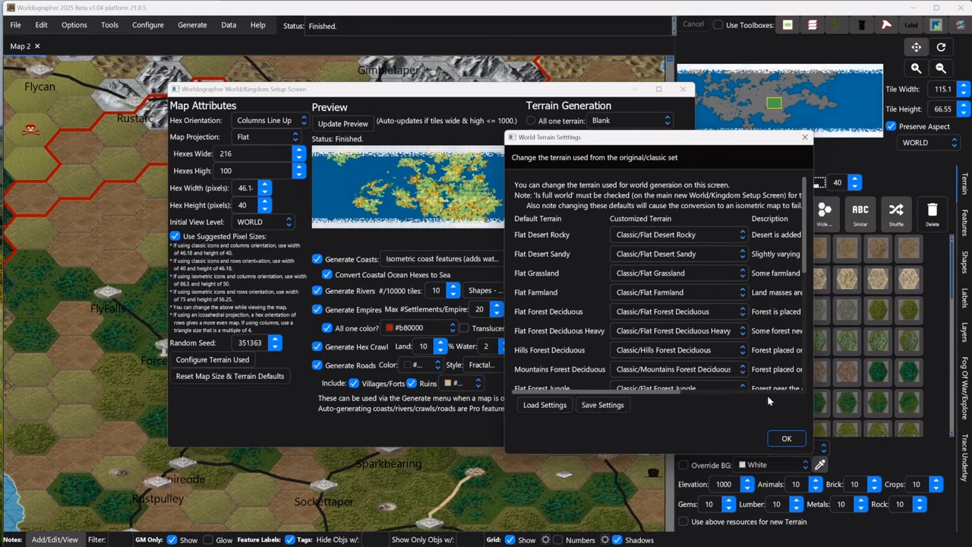
pyautogui.click(787, 438)
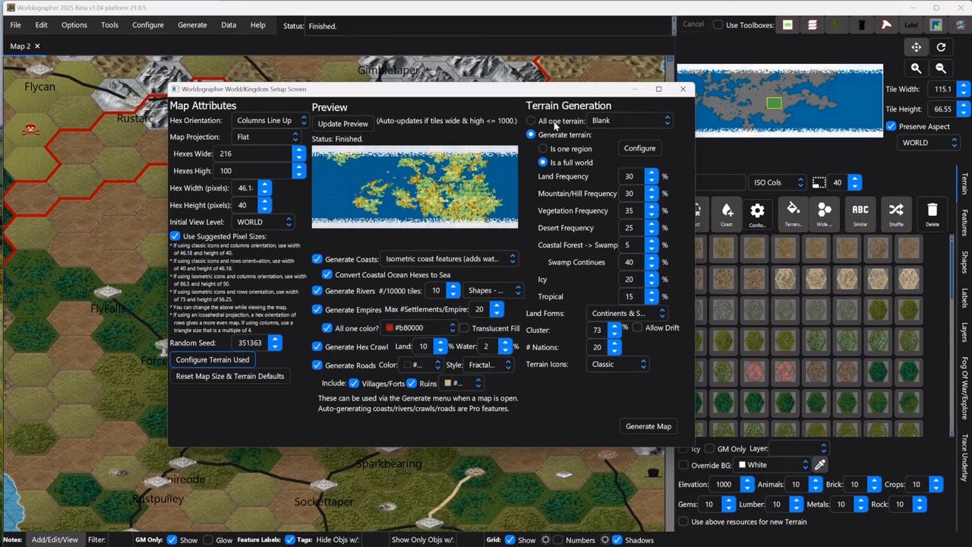
# Step: Try filling the map with one terrain, Classic/Flat Desert Cold and Blank, and switch back to generated terrain
pyautogui.click(615, 122)
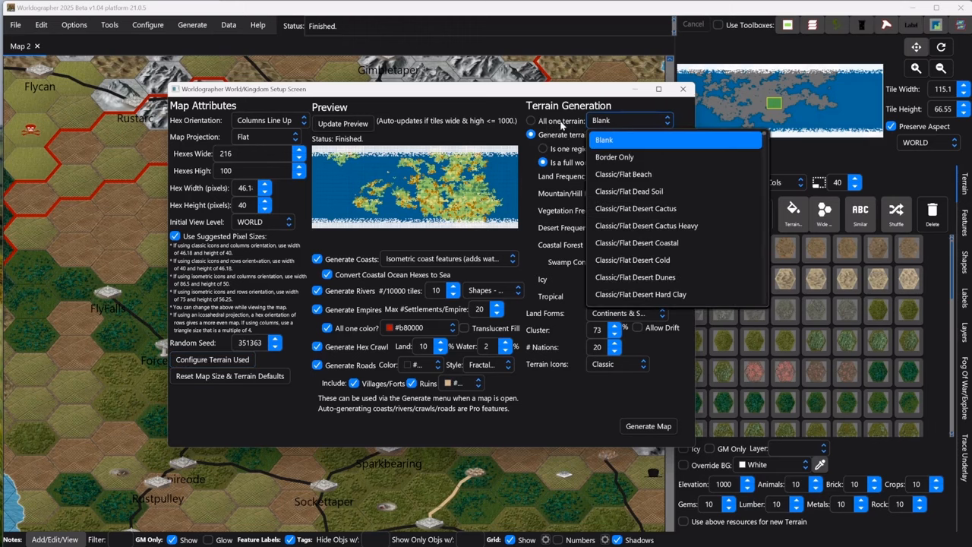
pyautogui.click(561, 124)
pyautogui.click(614, 126)
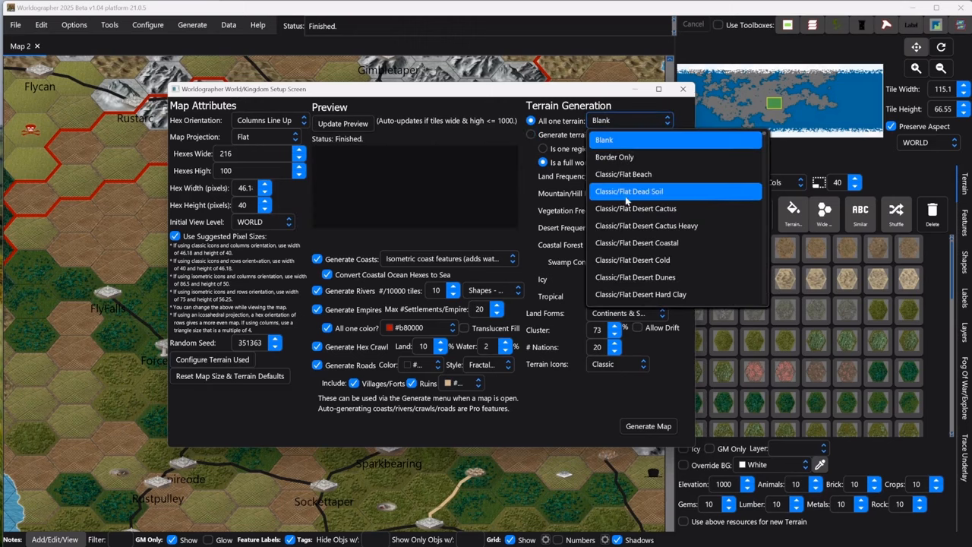
pyautogui.click(643, 261)
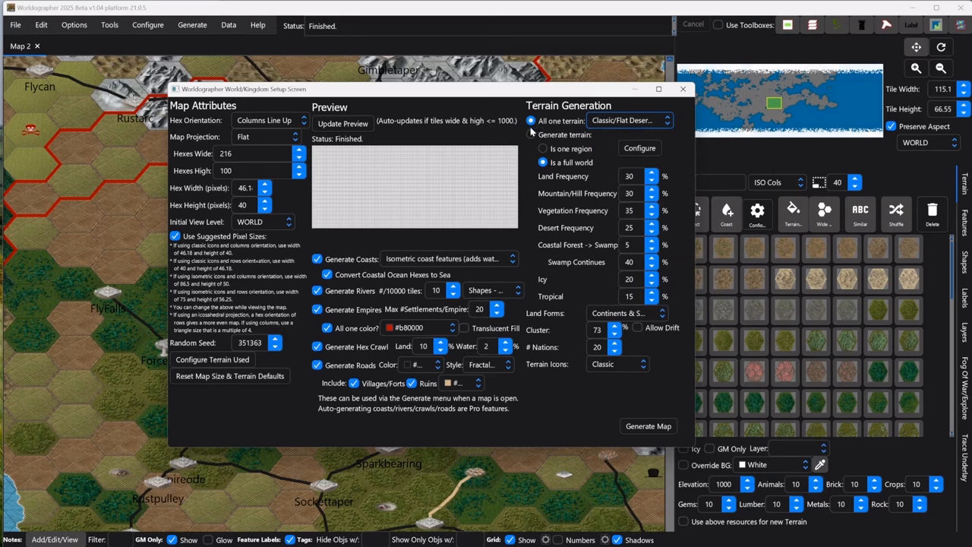
pyautogui.click(605, 124)
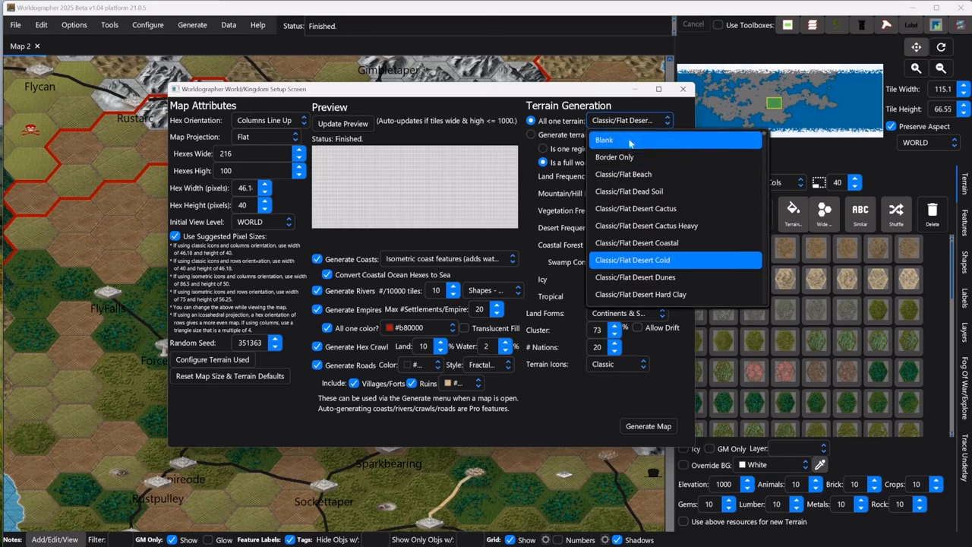
pyautogui.click(630, 141)
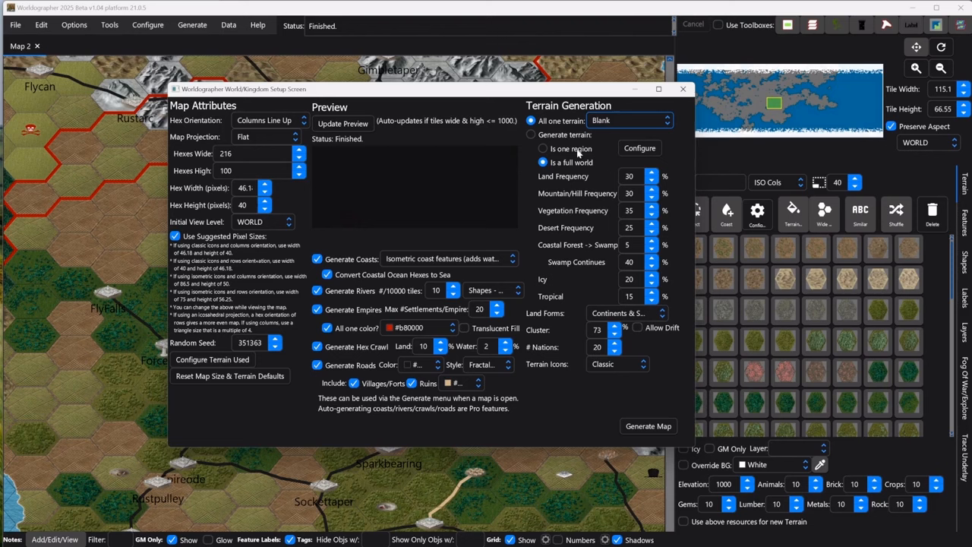
pyautogui.click(534, 137)
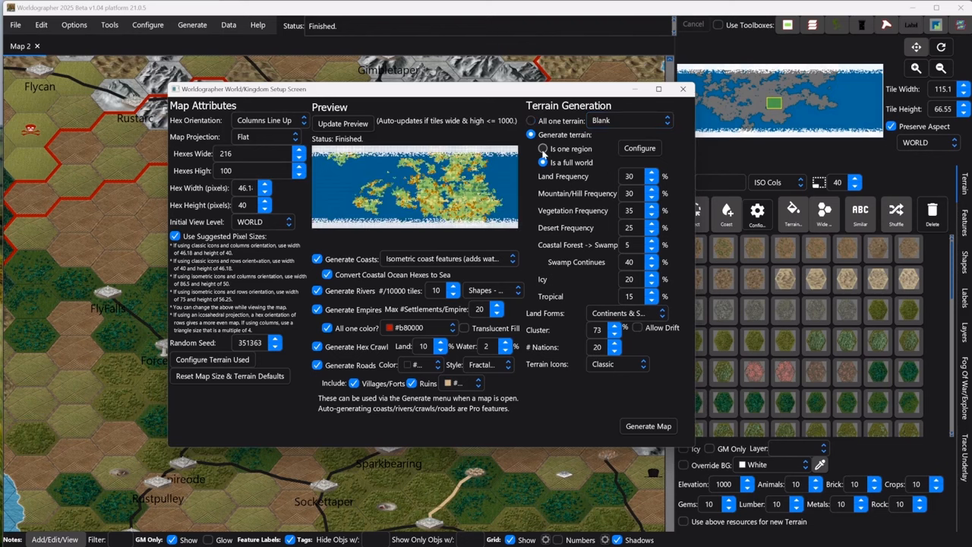
# Step: Try generating the terrain as one region, review the region's terrain adjacency percentages, and return to a full world
pyautogui.click(543, 148)
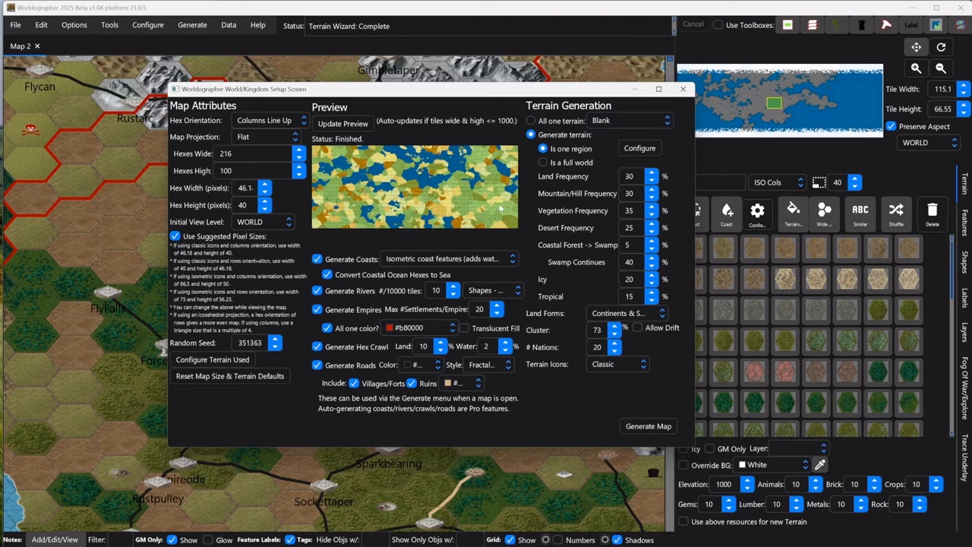
pyautogui.click(636, 152)
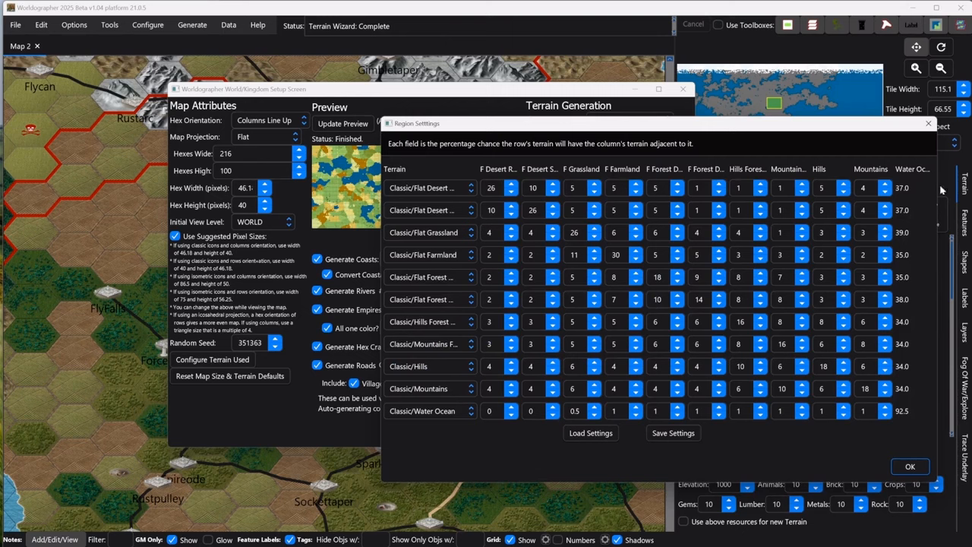
pyautogui.click(929, 123)
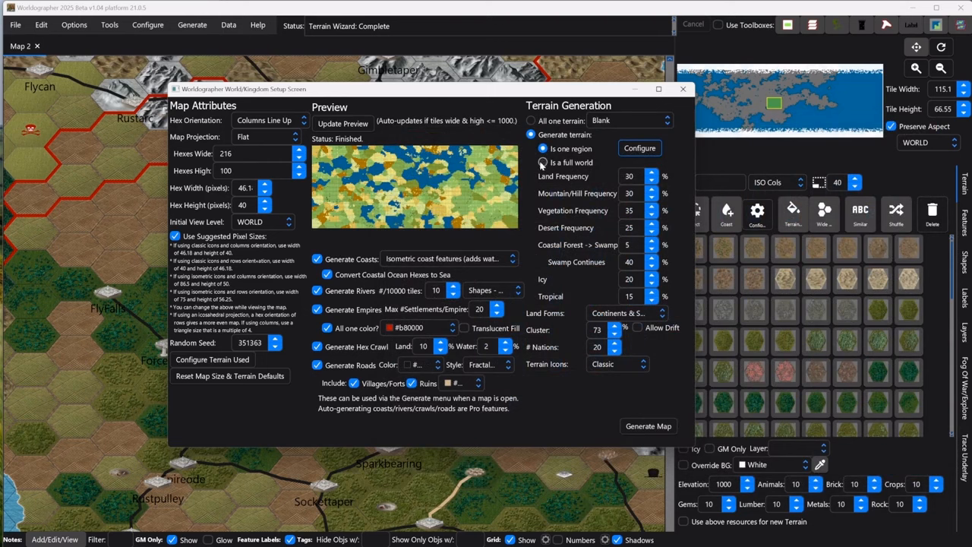
pyautogui.click(542, 162)
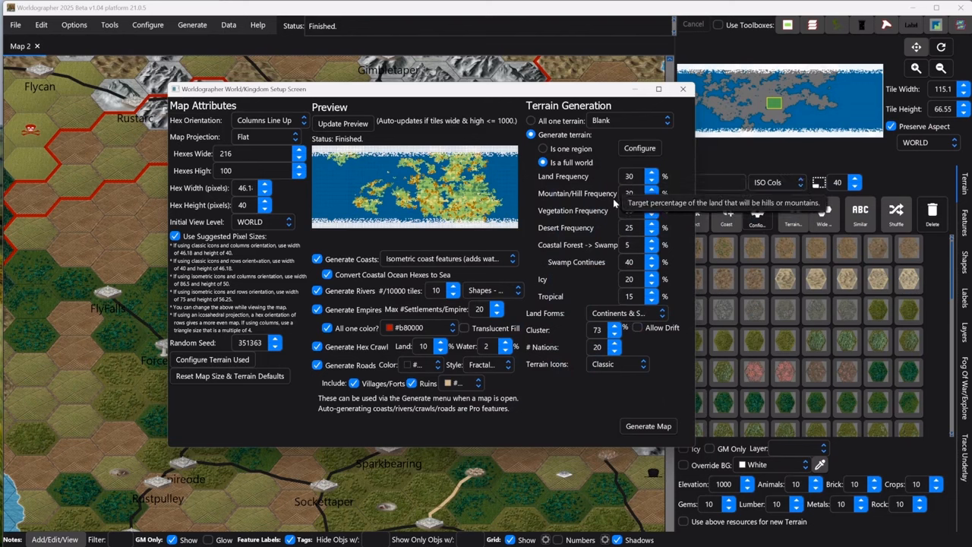
# Step: Set the land cluster to 50% and allow drift, keeping the Continents & Some Islands land forms
pyautogui.click(630, 314)
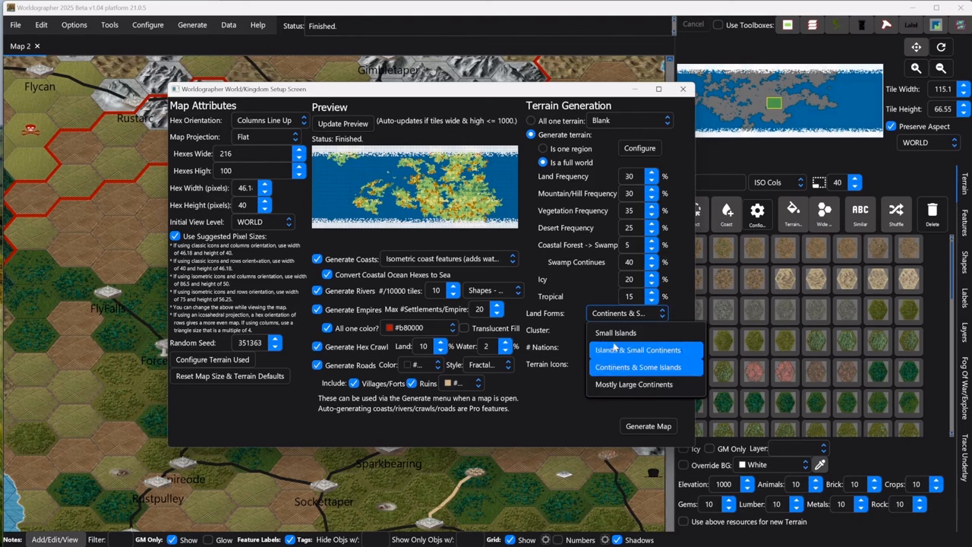
pyautogui.click(548, 411)
pyautogui.scroll(-9, 615, 336)
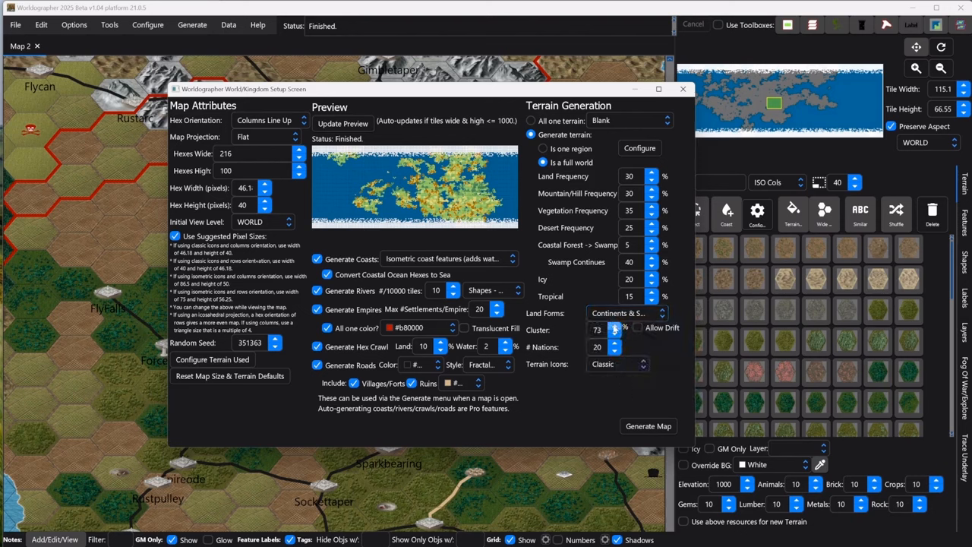
pyautogui.scroll(-14, 614, 336)
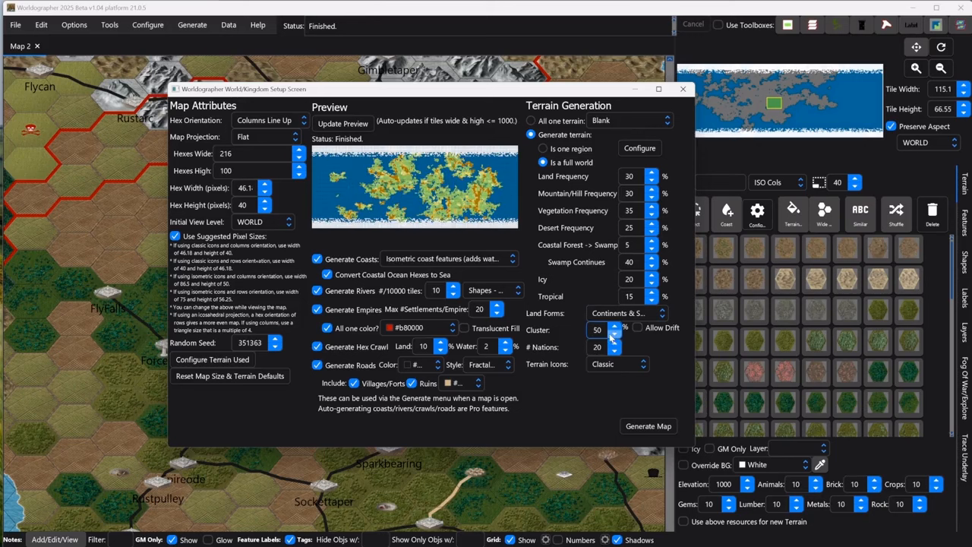
pyautogui.click(637, 328)
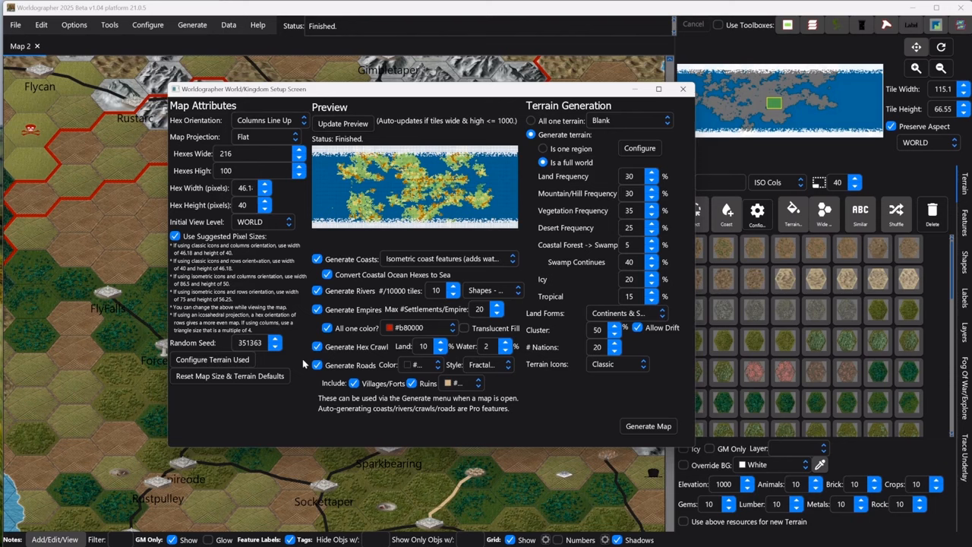
# Step: Review the available initial view level options for the new map
pyautogui.click(253, 223)
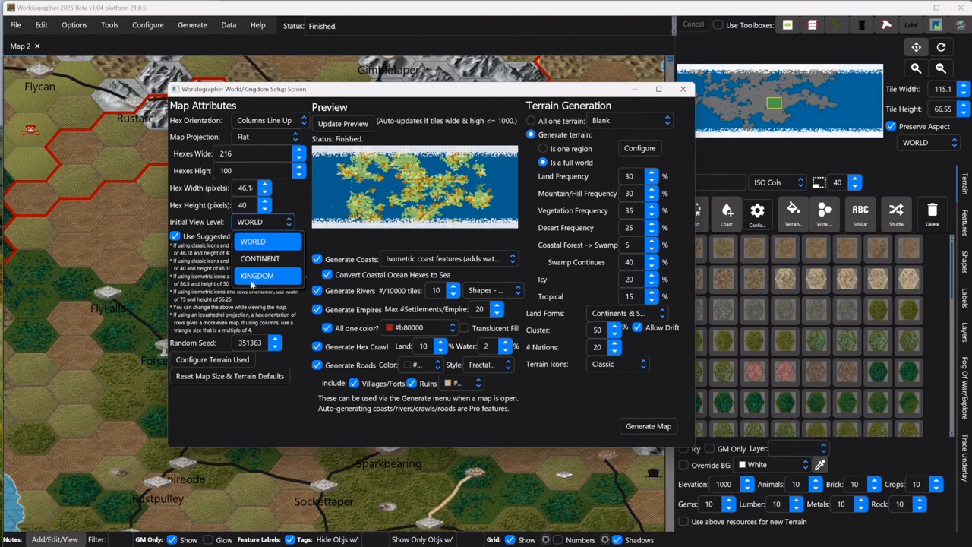
pyautogui.click(290, 201)
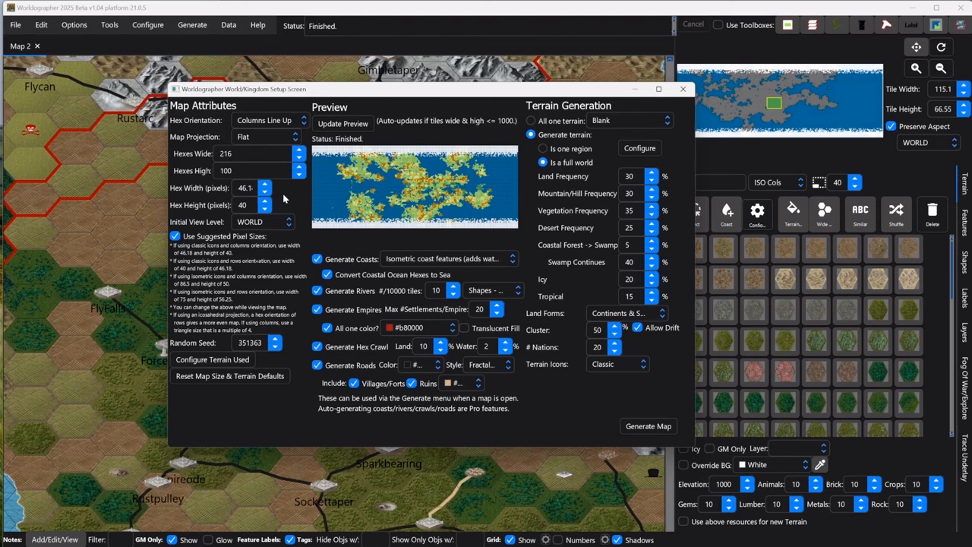
pyautogui.click(286, 223)
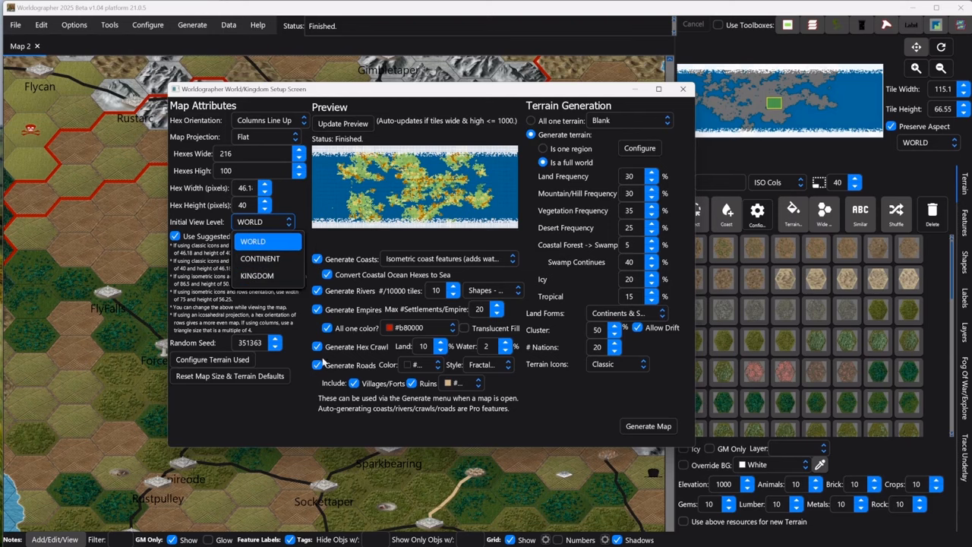
pyautogui.click(294, 205)
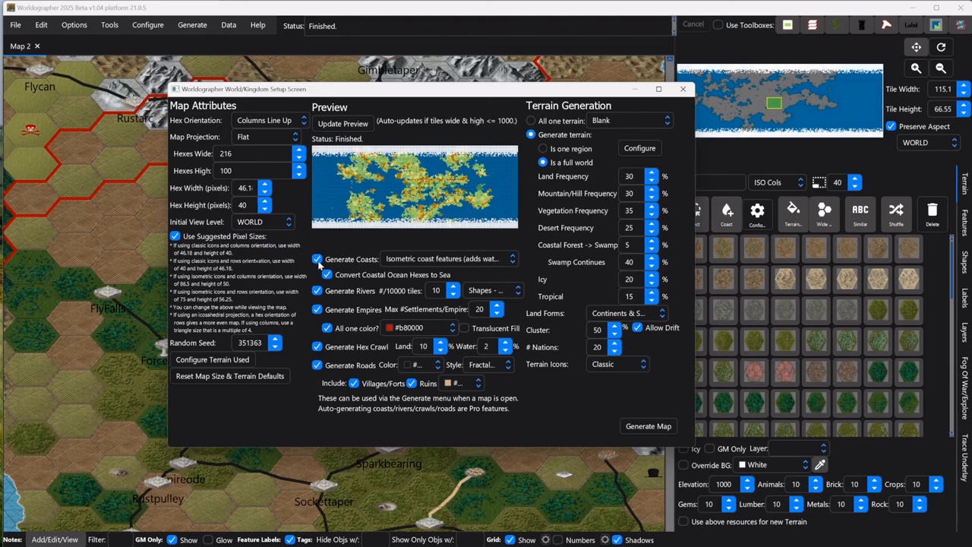
# Step: Turn off generation of coasts, rivers, empires, hex crawl and roads, and generate the world map
pyautogui.click(317, 259)
pyautogui.click(317, 290)
pyautogui.click(317, 309)
pyautogui.click(318, 347)
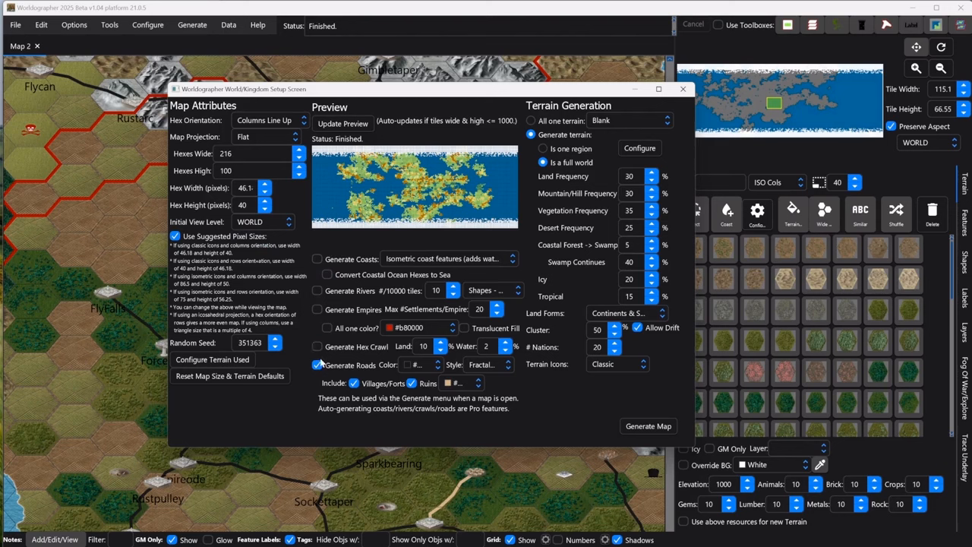
pyautogui.click(318, 366)
pyautogui.click(354, 384)
pyautogui.click(660, 427)
pyautogui.click(648, 427)
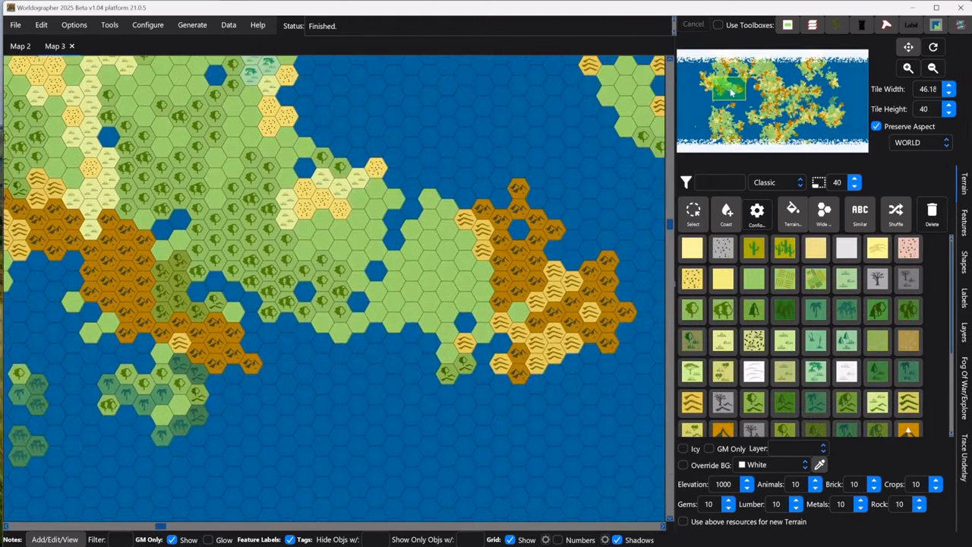
# Step: Paint a short line of Classic patchwork farmland hexes along the east coast of the southwestern peninsula
pyautogui.moveTo(731, 92)
pyautogui.mouseDown()
pyautogui.moveTo(708, 85)
pyautogui.moveTo(715, 88)
pyautogui.mouseUp()
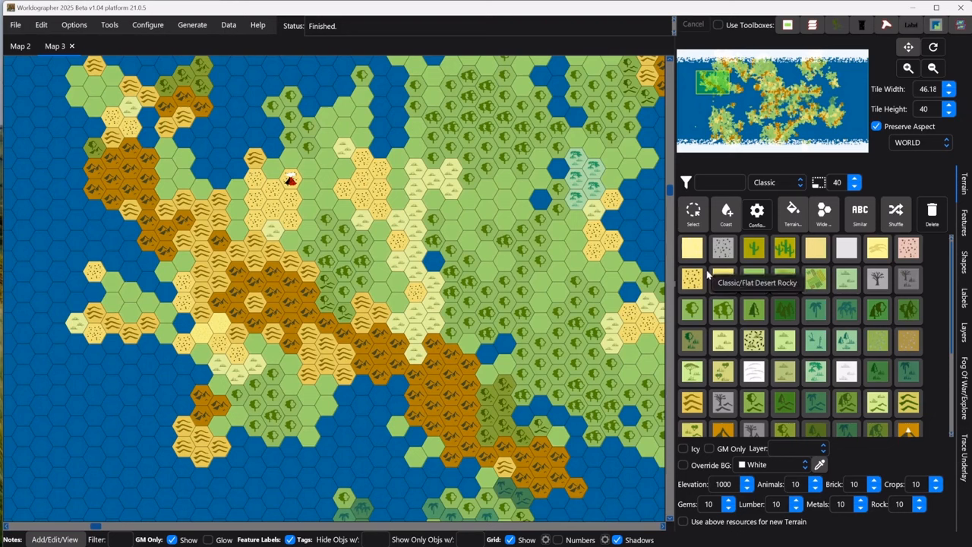
pyautogui.click(813, 282)
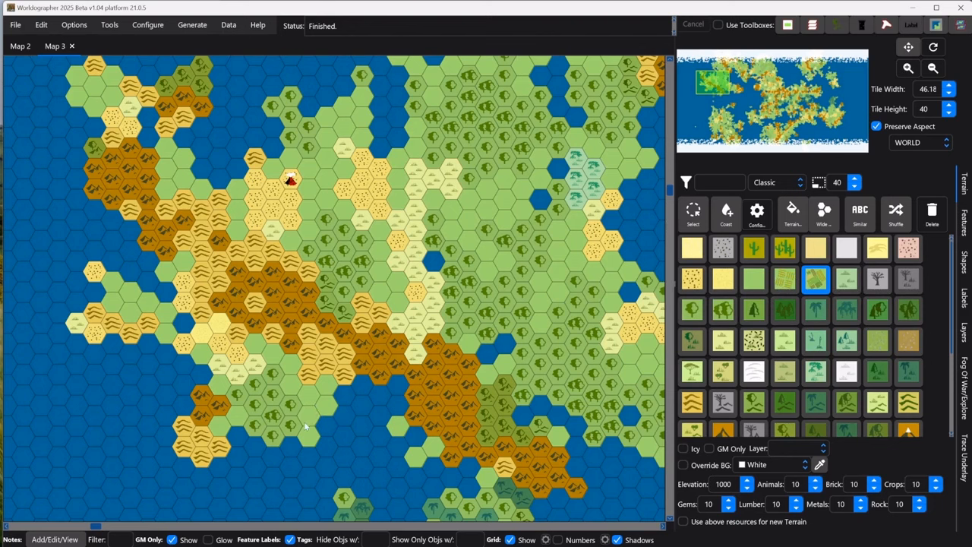
pyautogui.moveTo(311, 412)
pyautogui.mouseDown()
pyautogui.moveTo(307, 439)
pyautogui.moveTo(331, 403)
pyautogui.moveTo(325, 389)
pyautogui.mouseUp()
# Step: Paint more farmland across the peninsula with the Terrain fill option, and place a wide-brush farmland cluster in the ocean to the south
pyautogui.click(792, 218)
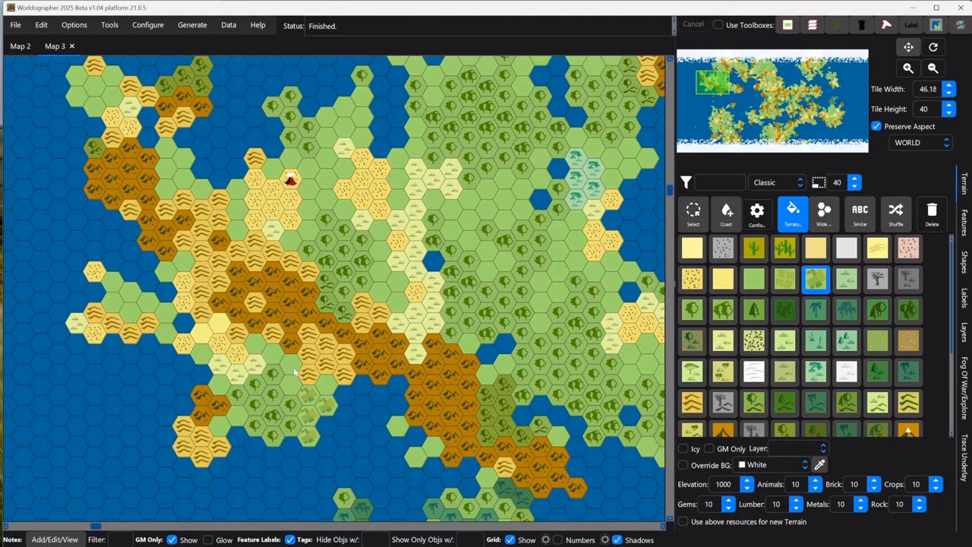
pyautogui.moveTo(294, 371); pyautogui.dragTo(255, 344)
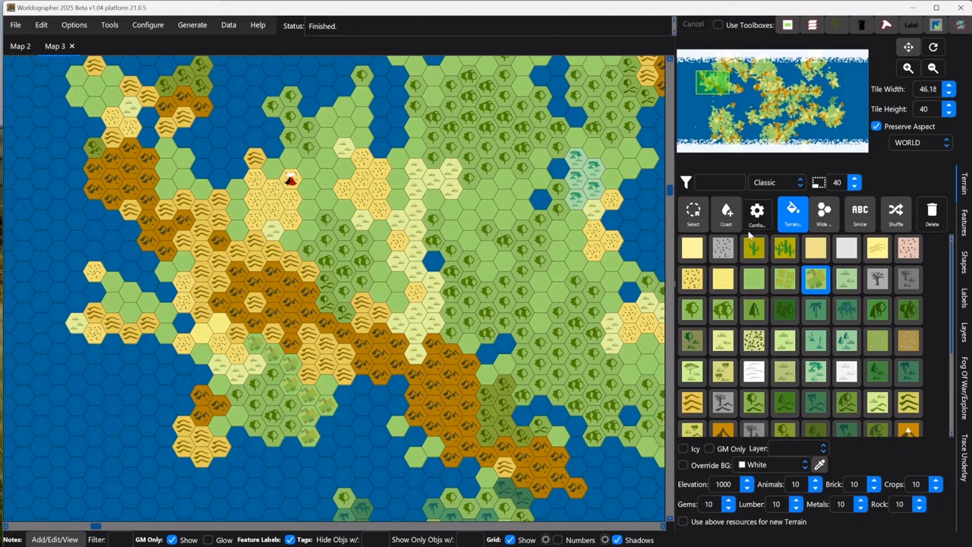
pyautogui.click(825, 218)
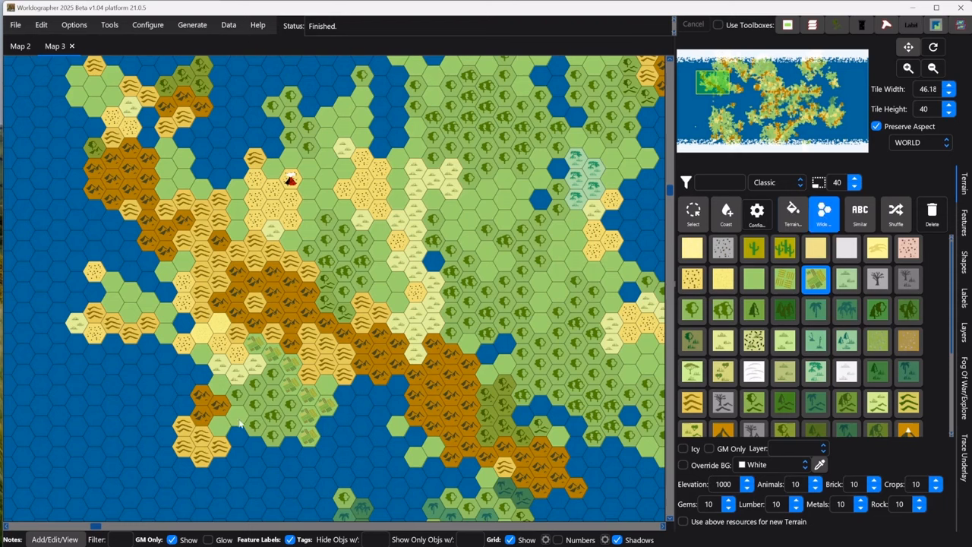
pyautogui.click(275, 501)
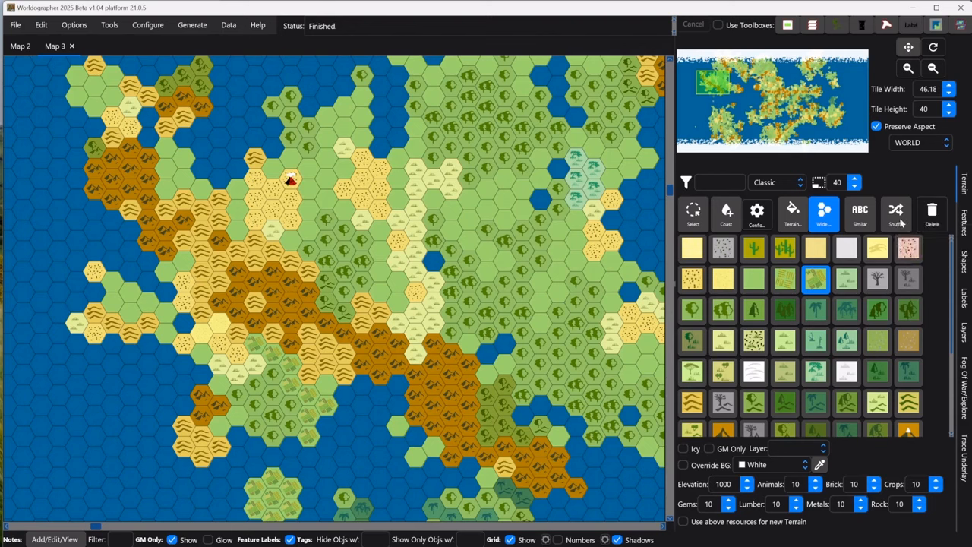
# Step: Enable Shuffle and place four wide-brush clusters of light forest in the southwestern ocean to form a mixed-terrain island
pyautogui.click(894, 224)
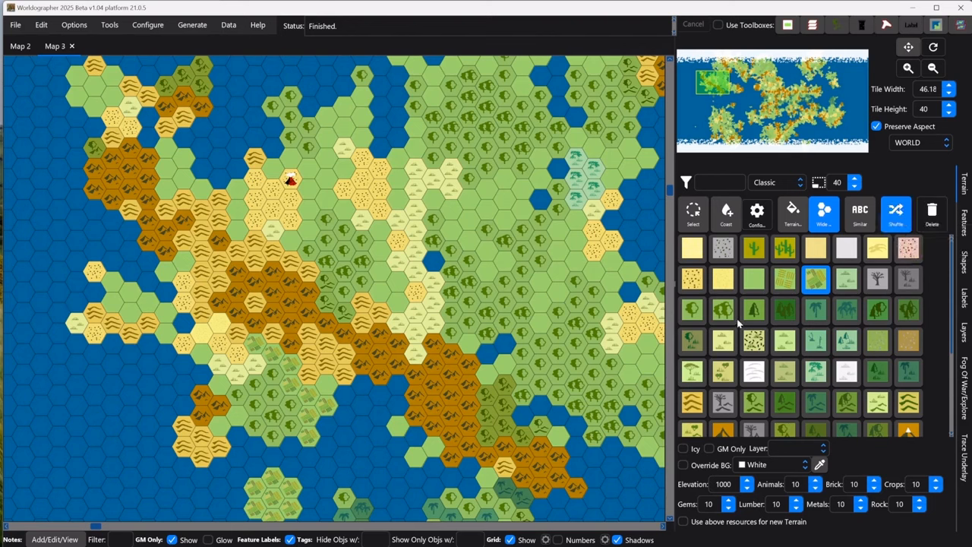
pyautogui.click(699, 317)
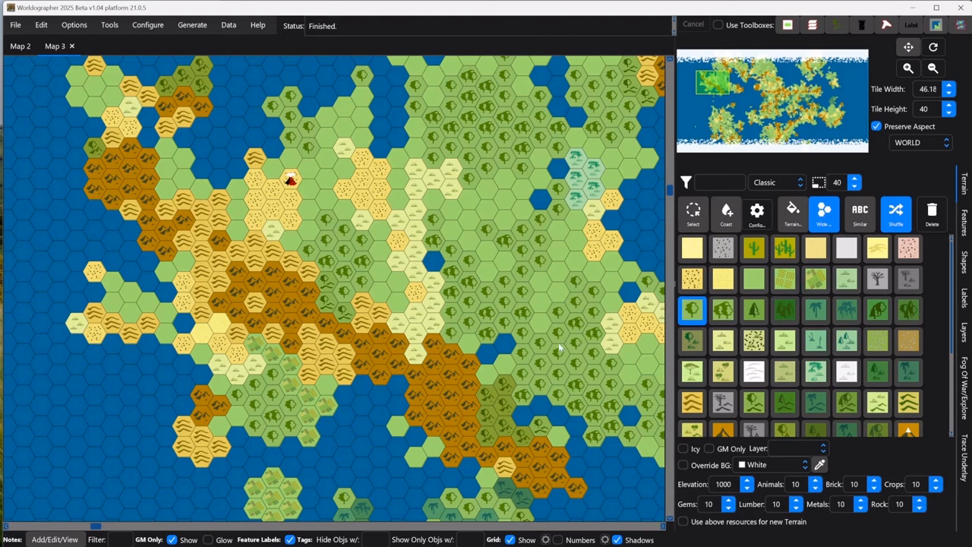
pyautogui.click(72, 405)
pyautogui.click(109, 444)
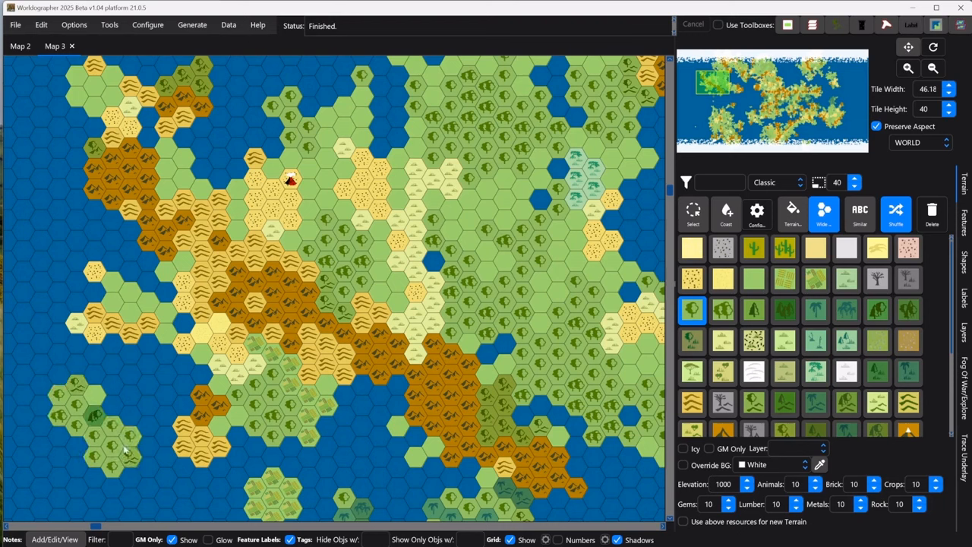
pyautogui.click(51, 464)
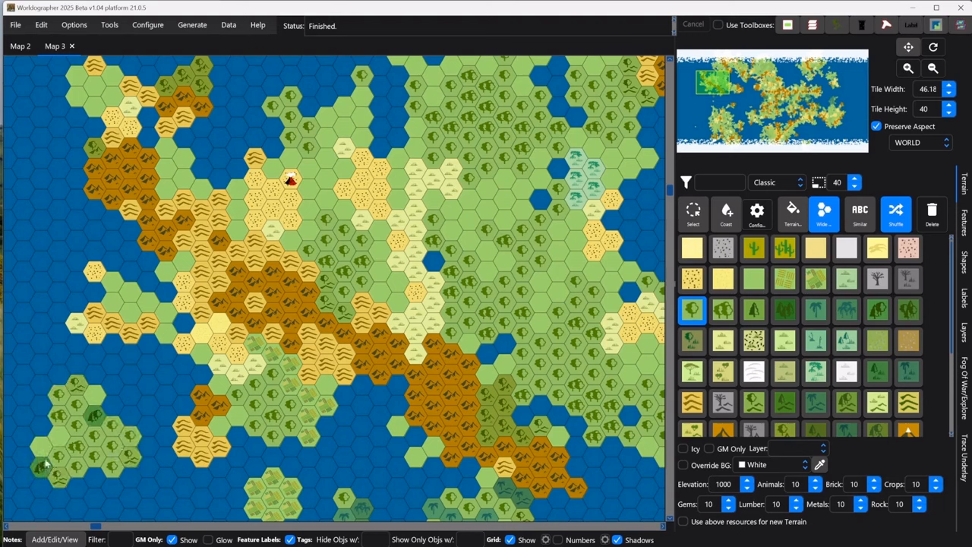
pyautogui.click(21, 418)
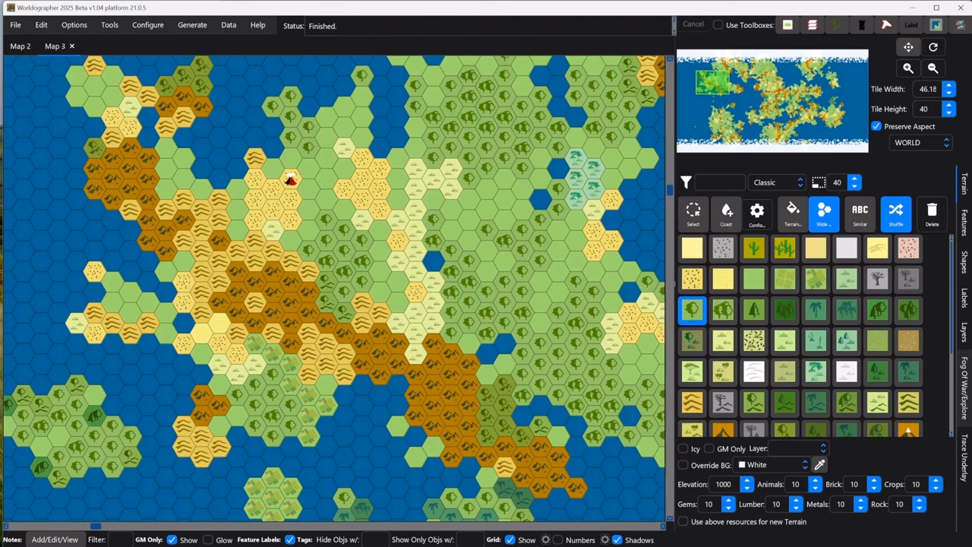
# Step: Select a hex in the large northern forest to inspect its elevation and resource values
pyautogui.click(694, 213)
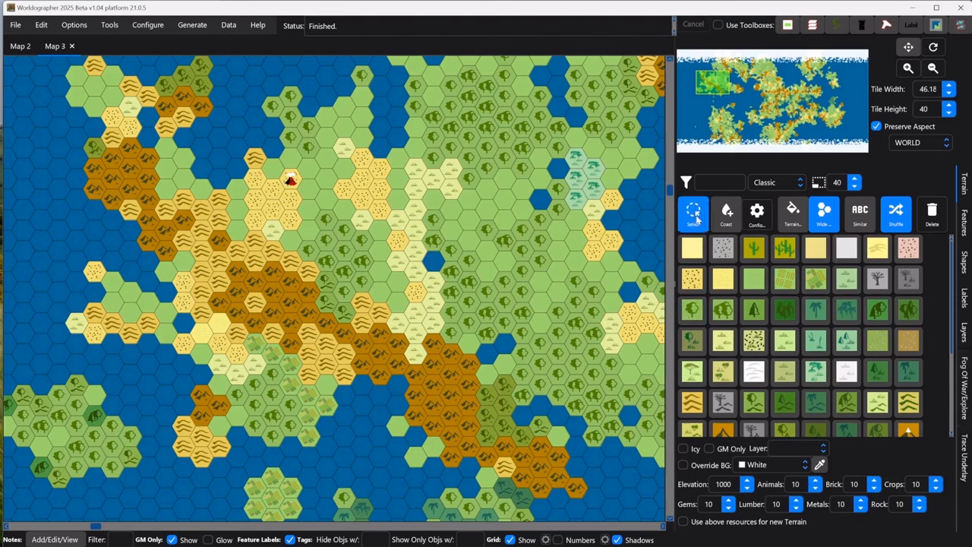
pyautogui.click(453, 251)
# Step: Add coastlines on the ocean hexes along the southern shore of the farmland peninsula
pyautogui.click(728, 214)
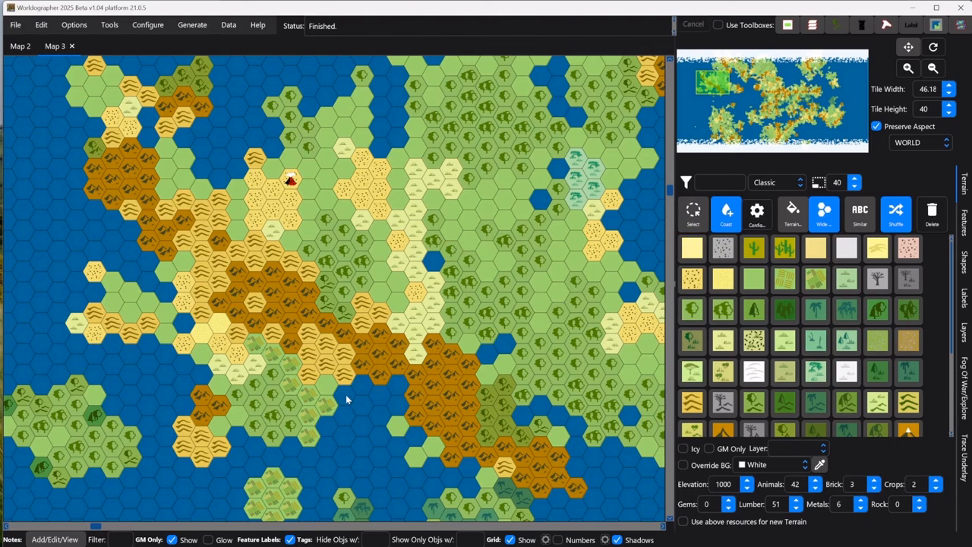
pyautogui.click(328, 434)
pyautogui.click(307, 456)
pyautogui.click(277, 454)
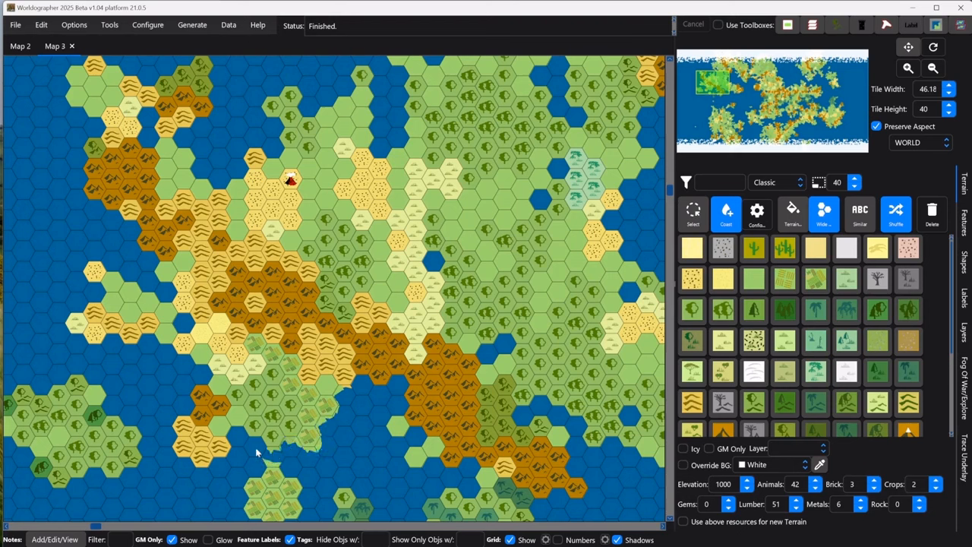
pyautogui.click(258, 452)
# Step: Try the ISO Cols terrain set in the palette and switch back to the Classic set
pyautogui.click(765, 184)
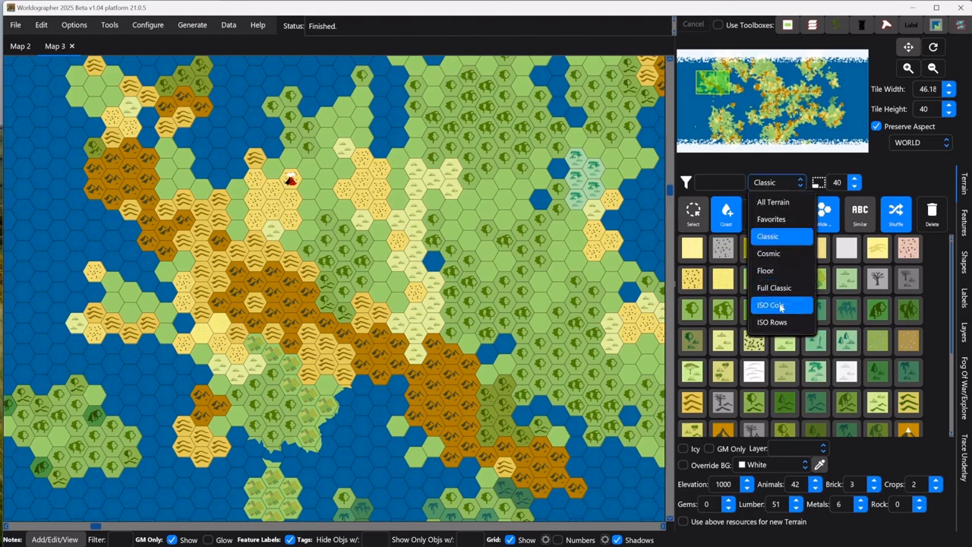
pyautogui.click(780, 307)
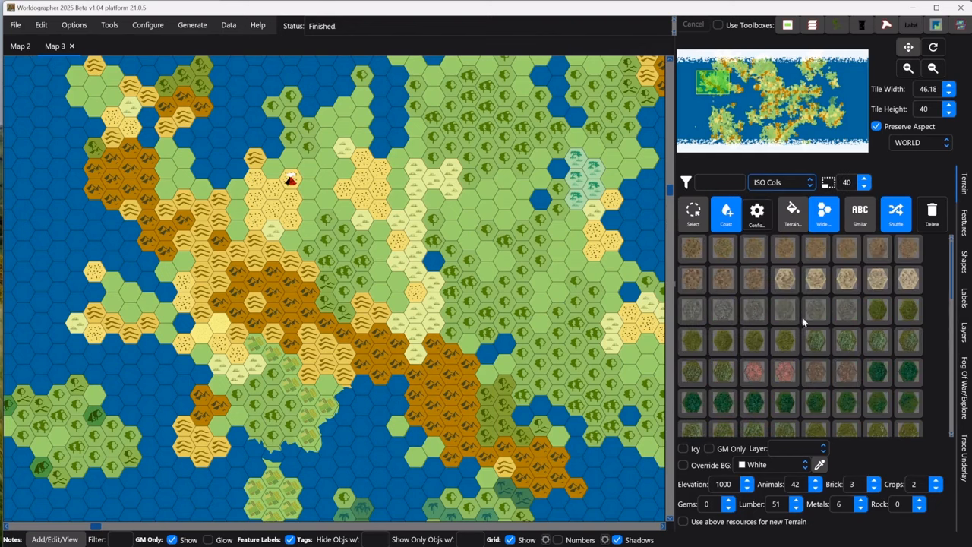
pyautogui.click(780, 183)
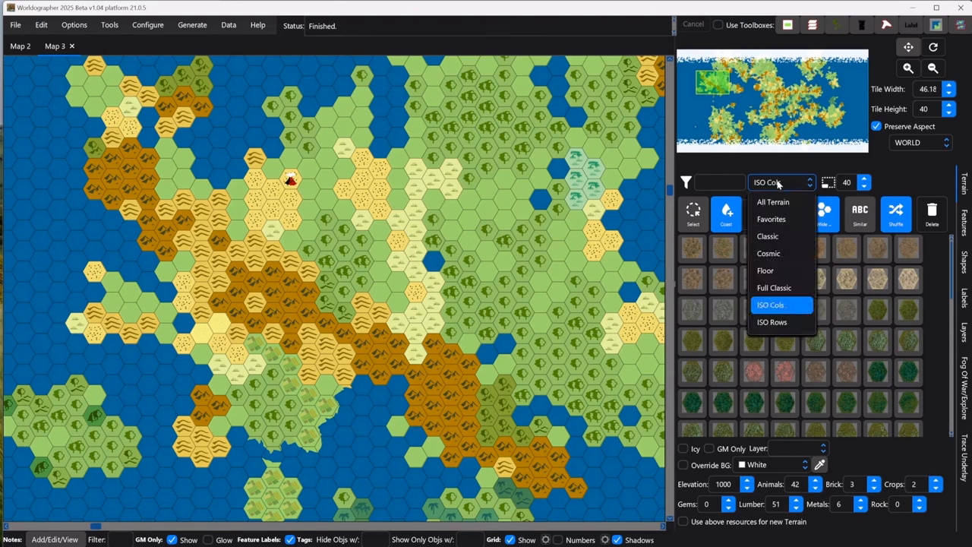
pyautogui.click(768, 236)
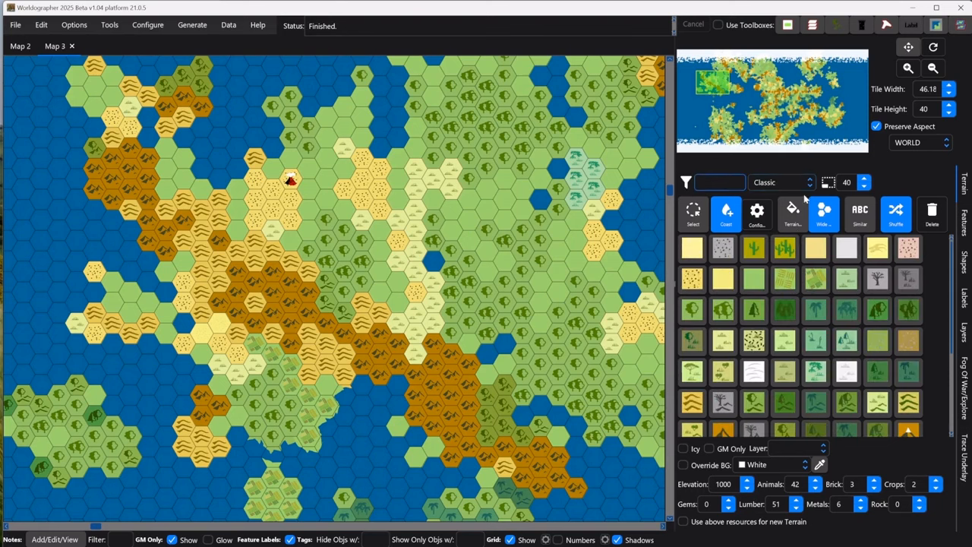
# Step: Filter the Classic terrain palette by Forest and set the tile icon size to 47
pyautogui.write('Forest')
pyautogui.press('Return')
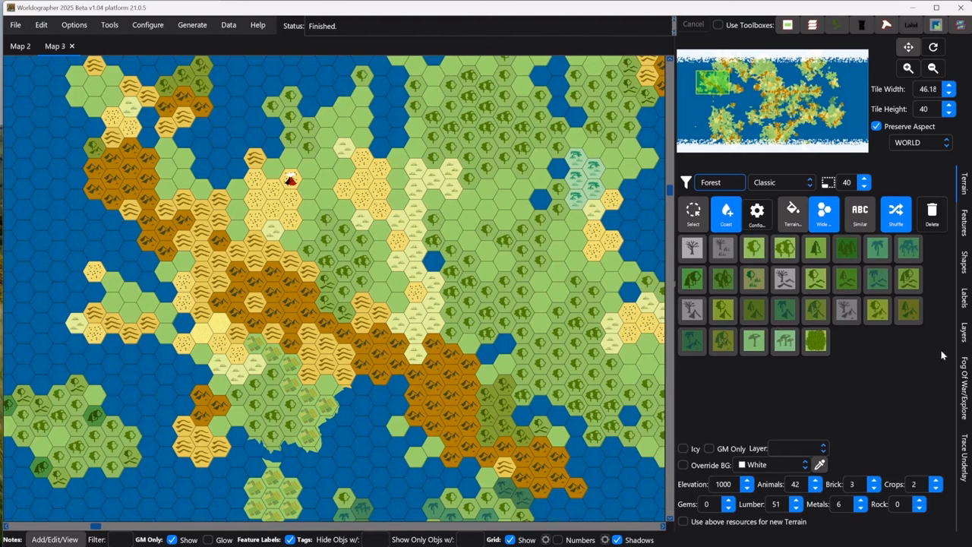
pyautogui.click(864, 182)
pyautogui.click(865, 182)
pyautogui.click(865, 182)
pyautogui.click(864, 183)
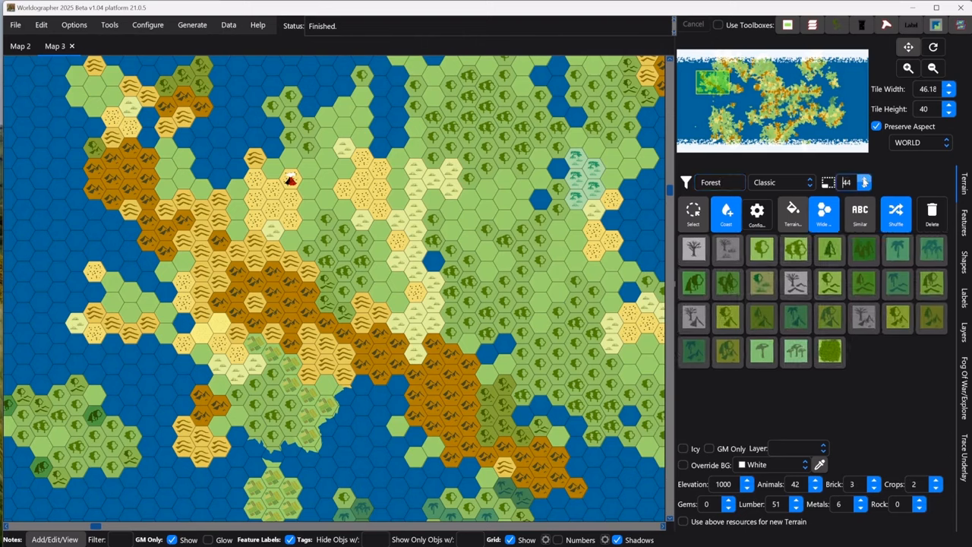
pyautogui.click(864, 182)
pyautogui.click(864, 182)
pyautogui.click(864, 182)
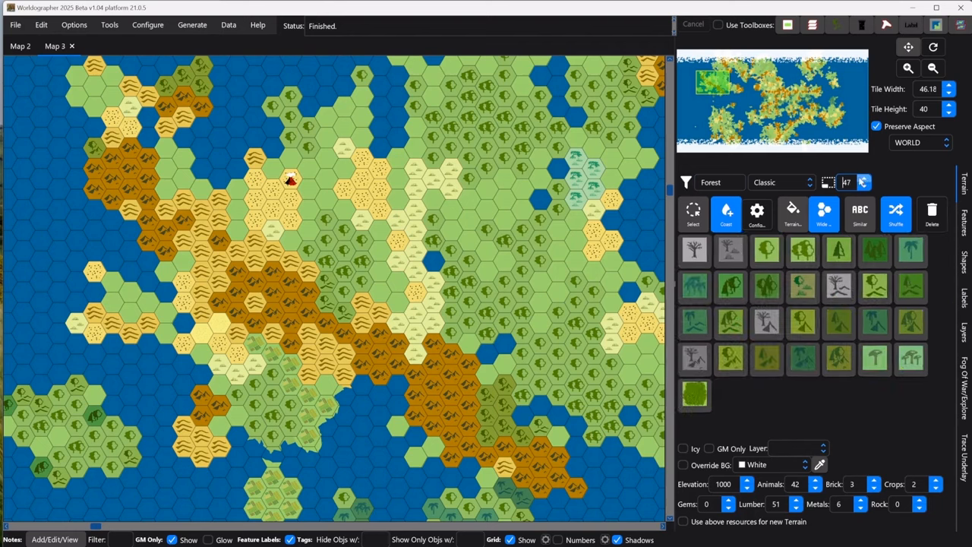
# Step: Show the ISO Cols terrain set and set the tile icon size to 52
pyautogui.click(789, 188)
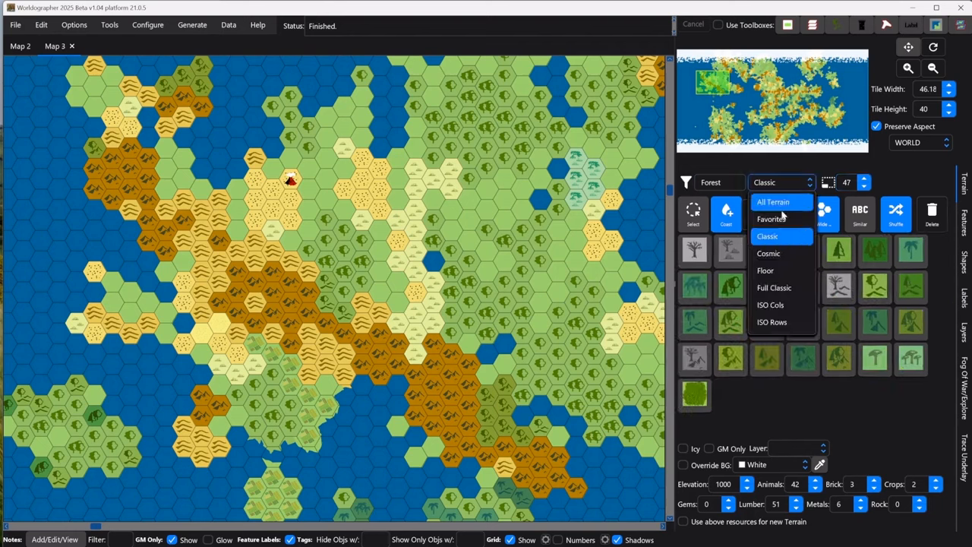
pyautogui.click(779, 304)
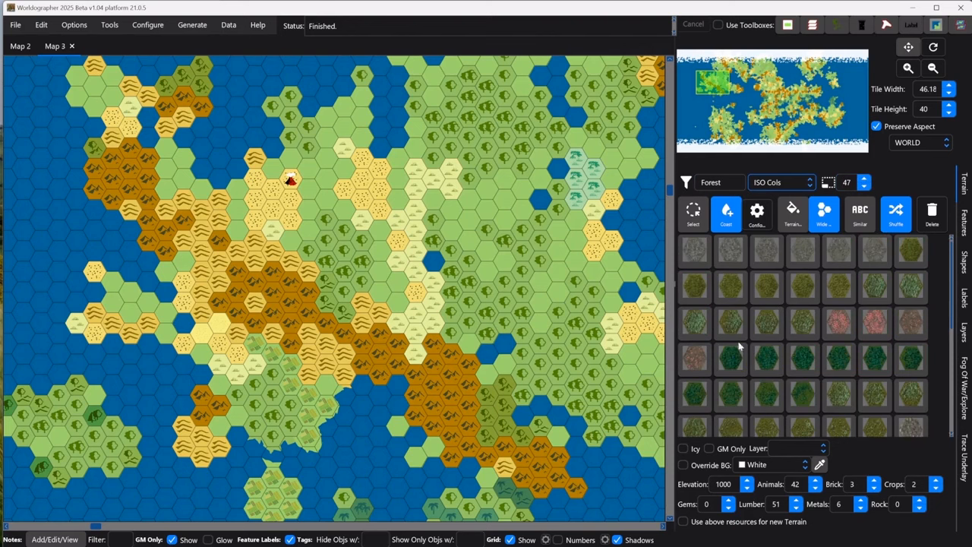
pyautogui.click(864, 182)
pyautogui.click(864, 183)
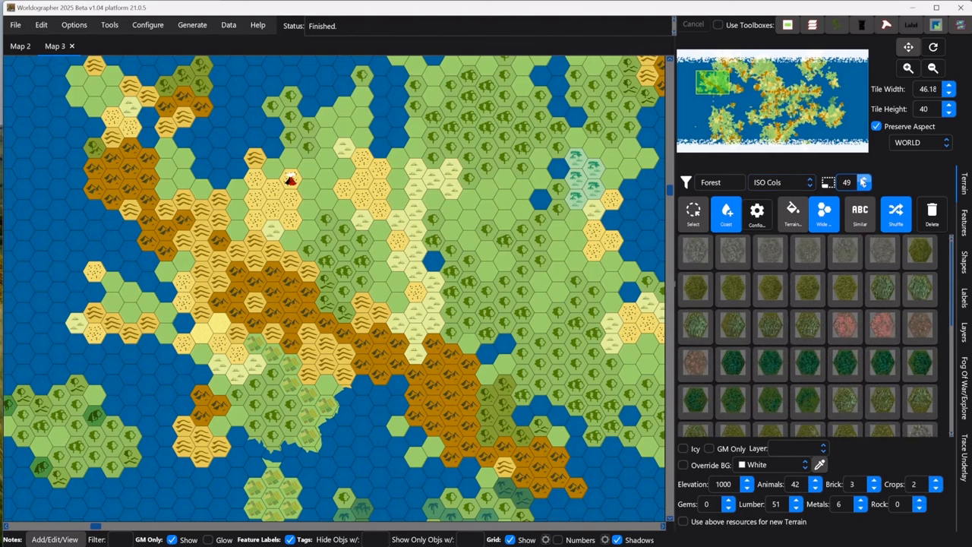
pyautogui.click(863, 182)
pyautogui.click(864, 182)
pyautogui.click(864, 182)
pyautogui.click(864, 182)
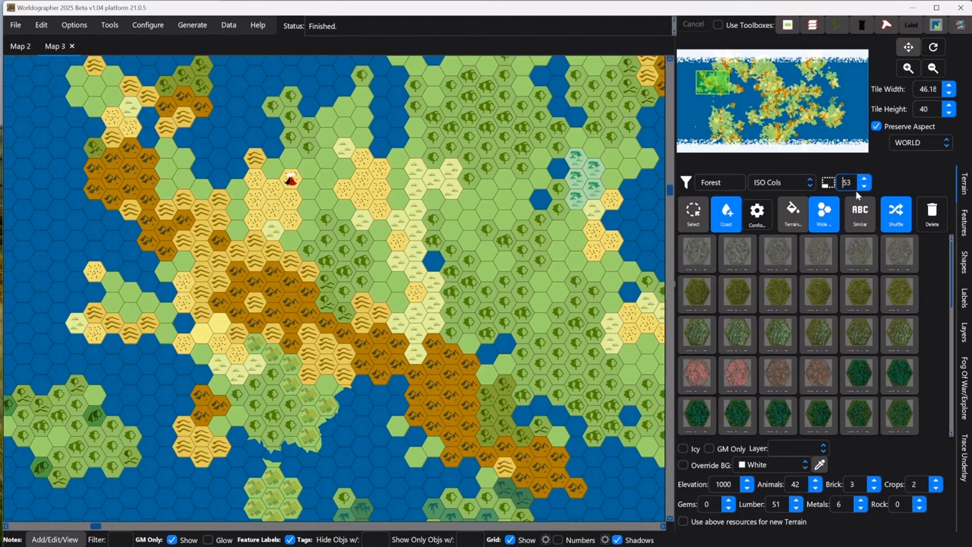
pyautogui.click(864, 186)
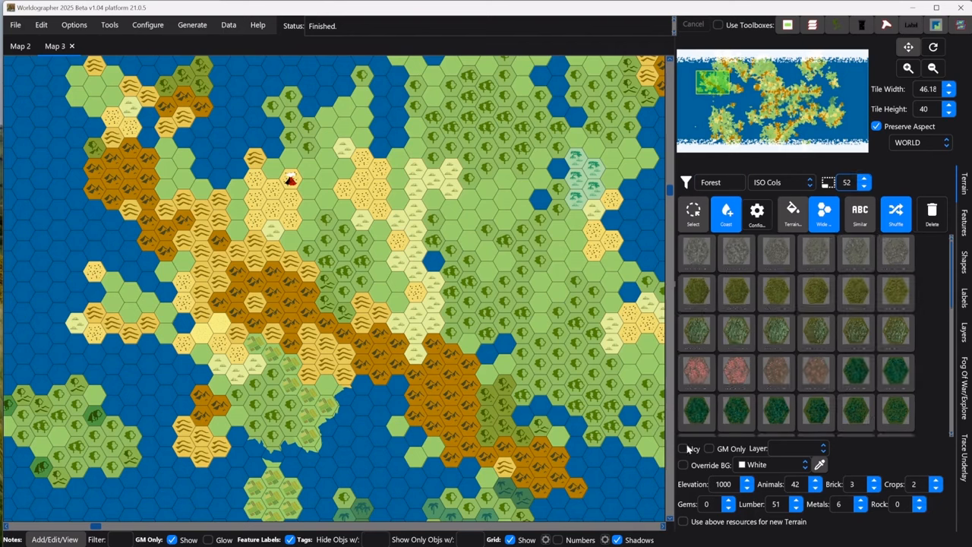
# Step: Return the palette to the Classic set and add the single-tree light forest terrain to the favorites
pyautogui.click(793, 185)
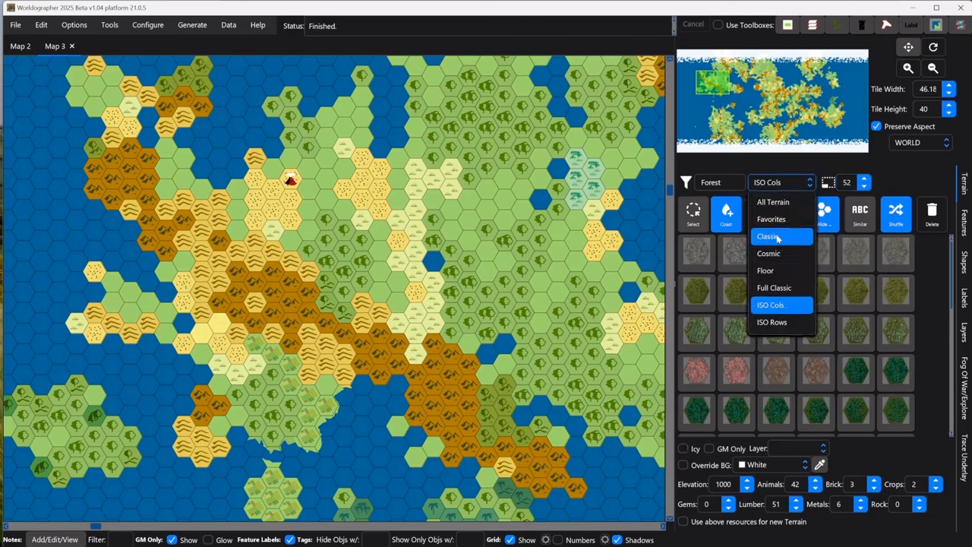
pyautogui.click(778, 238)
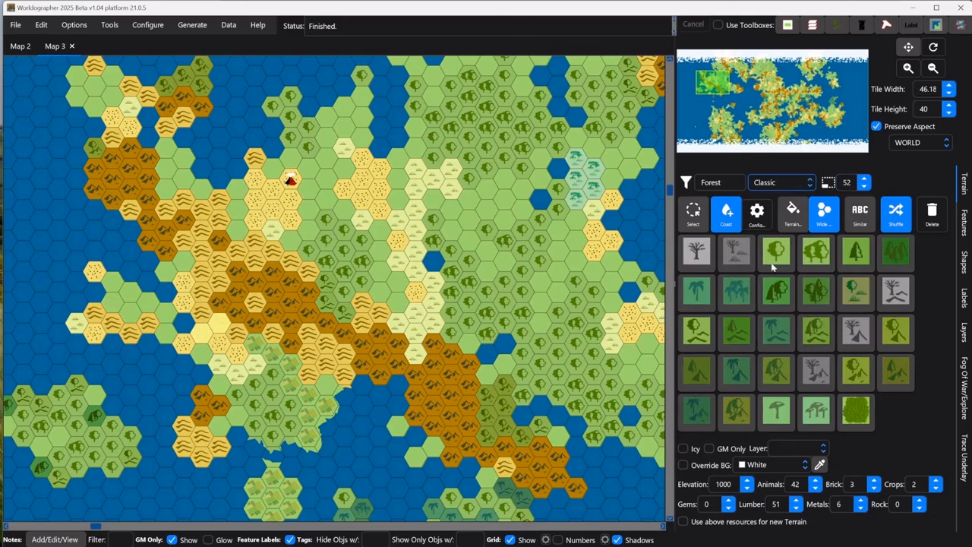
pyautogui.rightClick(773, 264)
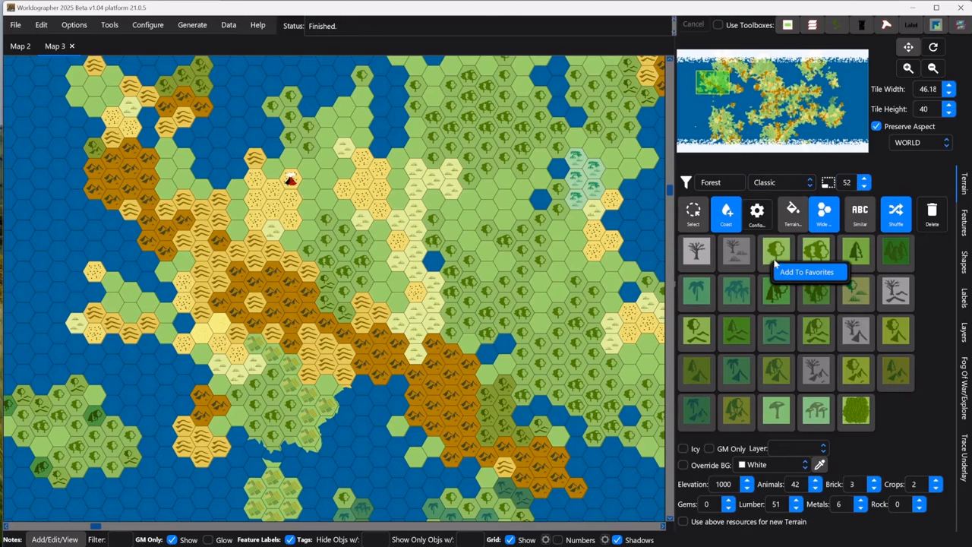
pyautogui.click(811, 273)
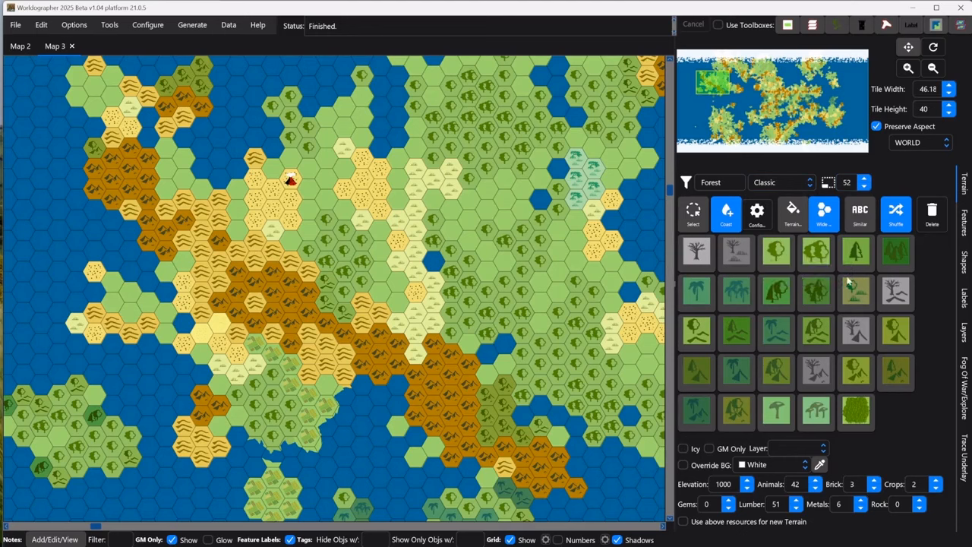
# Step: Check the light forest terrain's favorites option and display the Favorites terrain set
pyautogui.rightClick(775, 262)
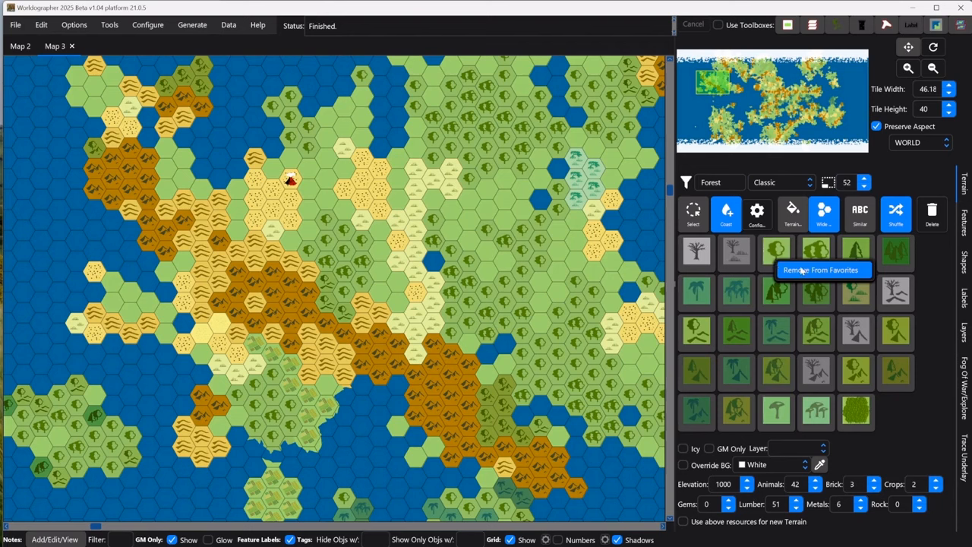
pyautogui.click(808, 182)
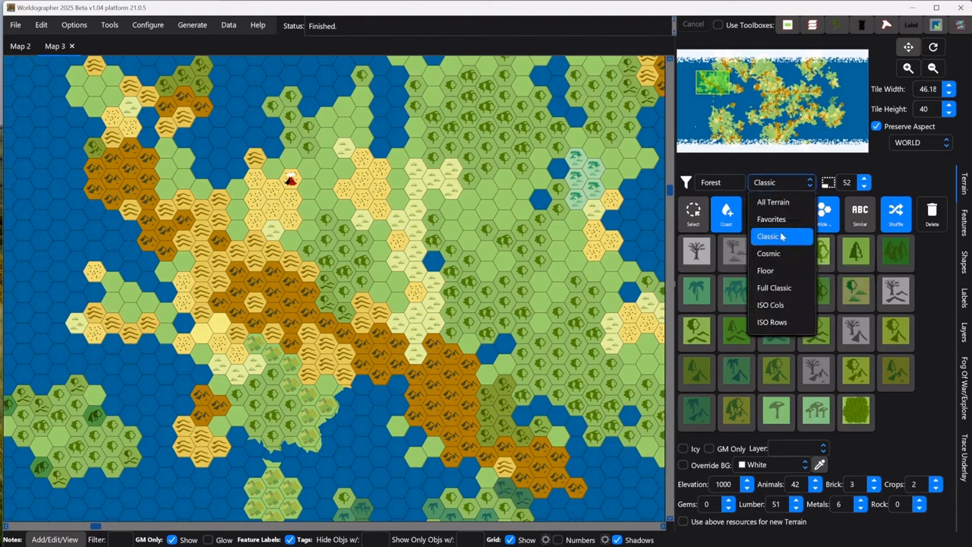
pyautogui.click(771, 218)
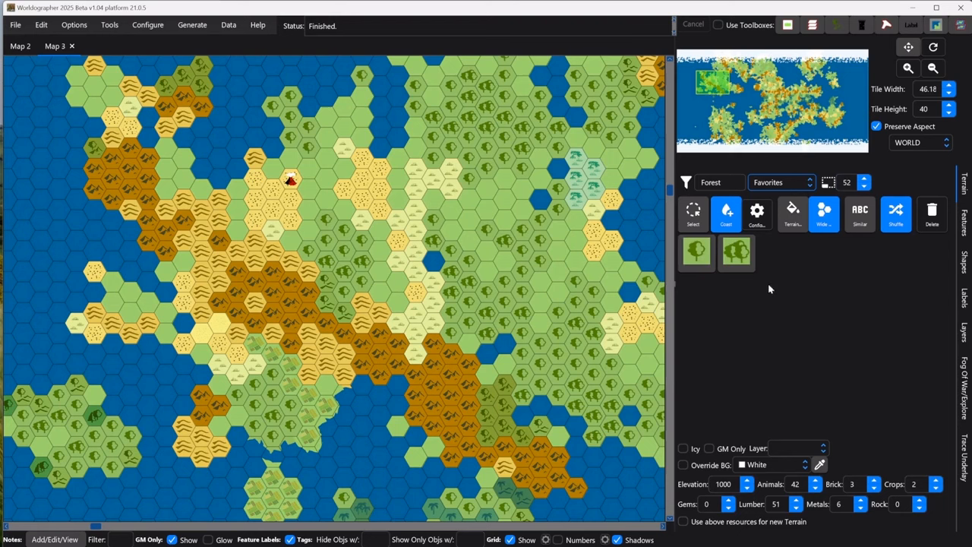
# Step: Display the All Terrain set in the palette and return to the Classic set
pyautogui.click(765, 186)
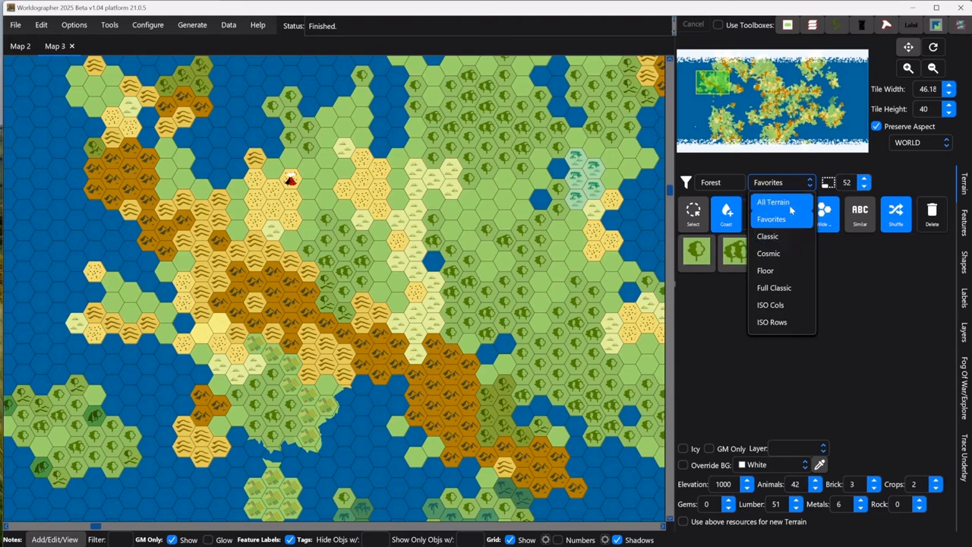
pyautogui.click(790, 206)
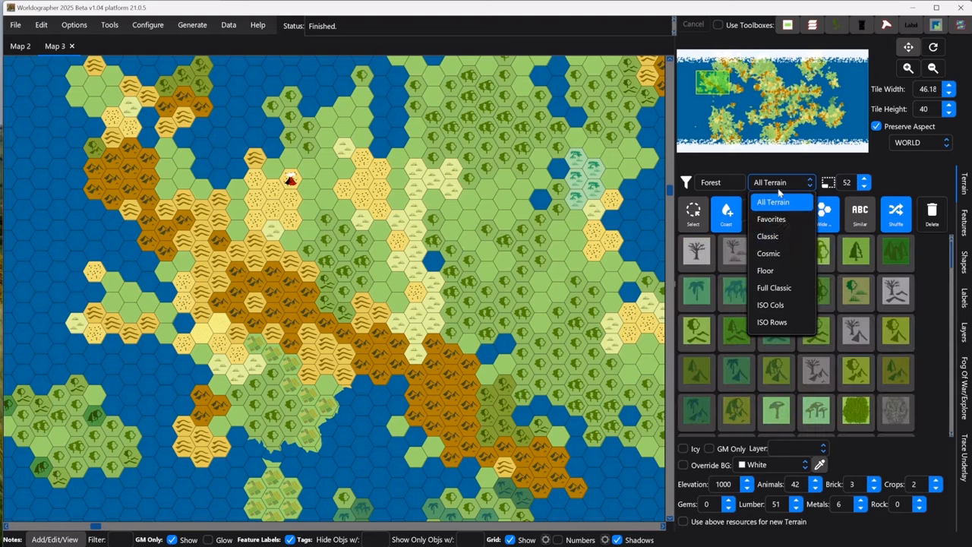
pyautogui.click(769, 237)
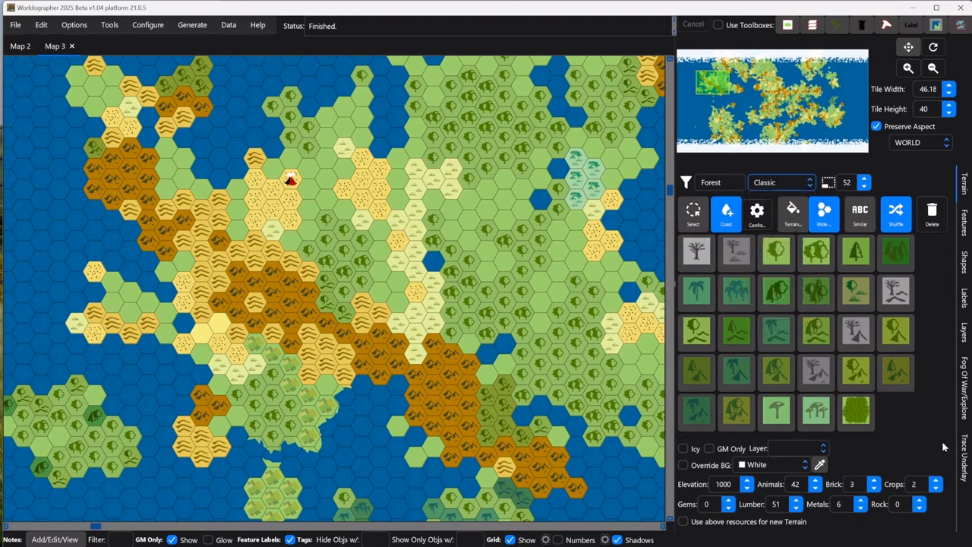
# Step: Enable Icy, filter the Classic palette by "mount" and choose the dark-peaked mountains terrain
pyautogui.click(684, 449)
pyautogui.doubleClick(734, 185)
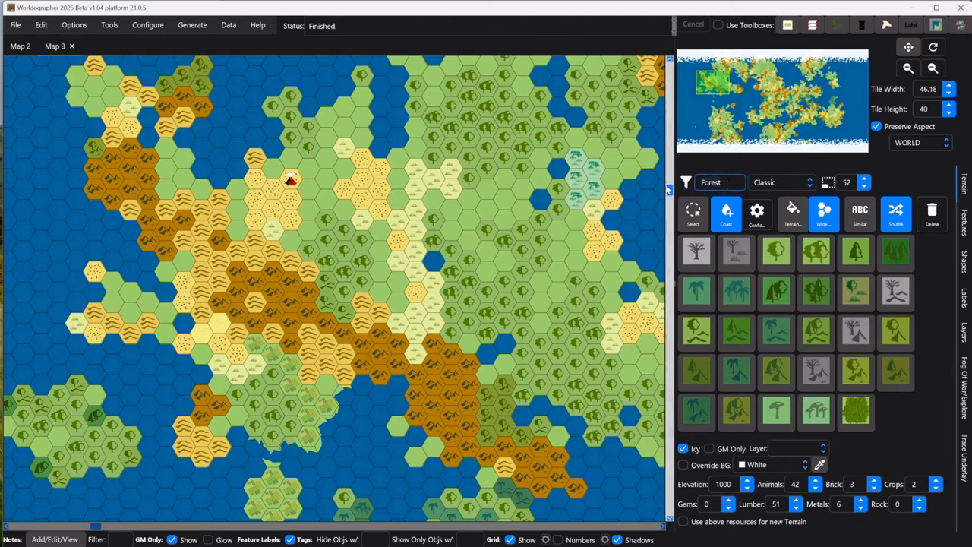
pyautogui.write('mount')
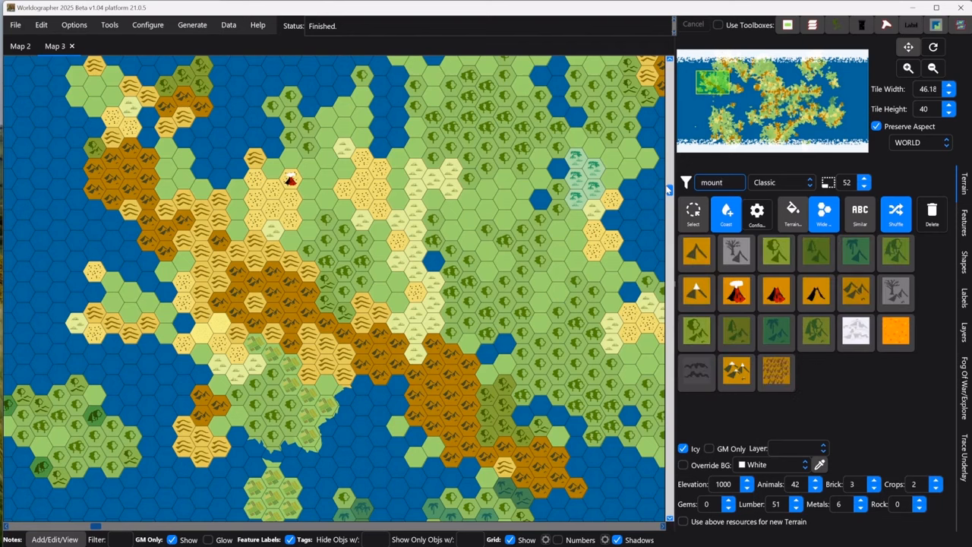
pyautogui.click(851, 302)
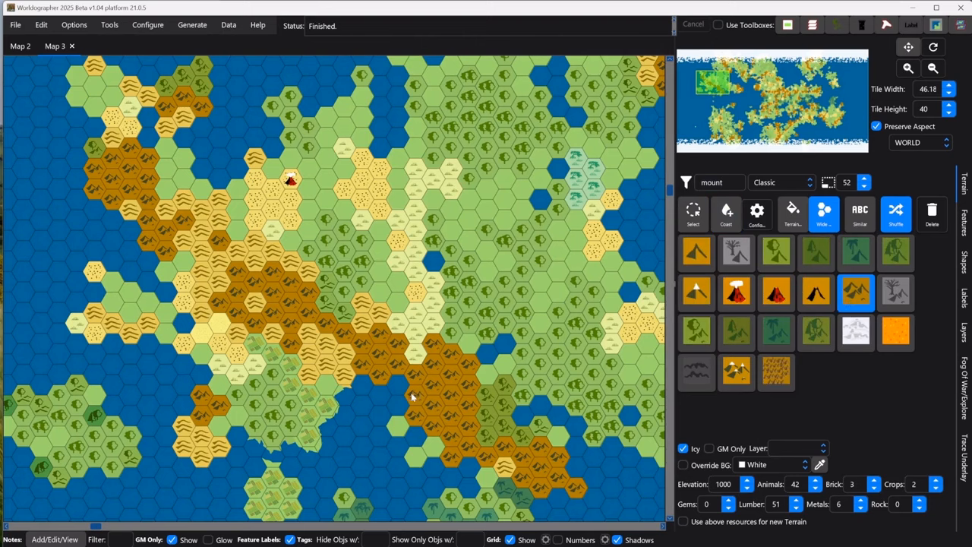
# Step: Try painting a wide patch of icy mountains on the brown range east of the bay, and undo it
pyautogui.scroll(2, 412, 395)
pyautogui.click(436, 377)
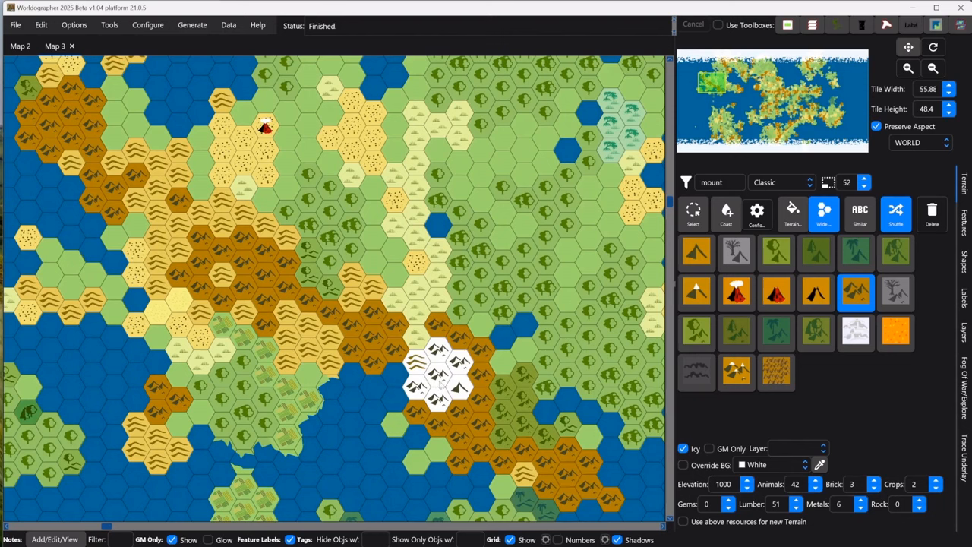
pyautogui.hotkey('ctrl', 'z')
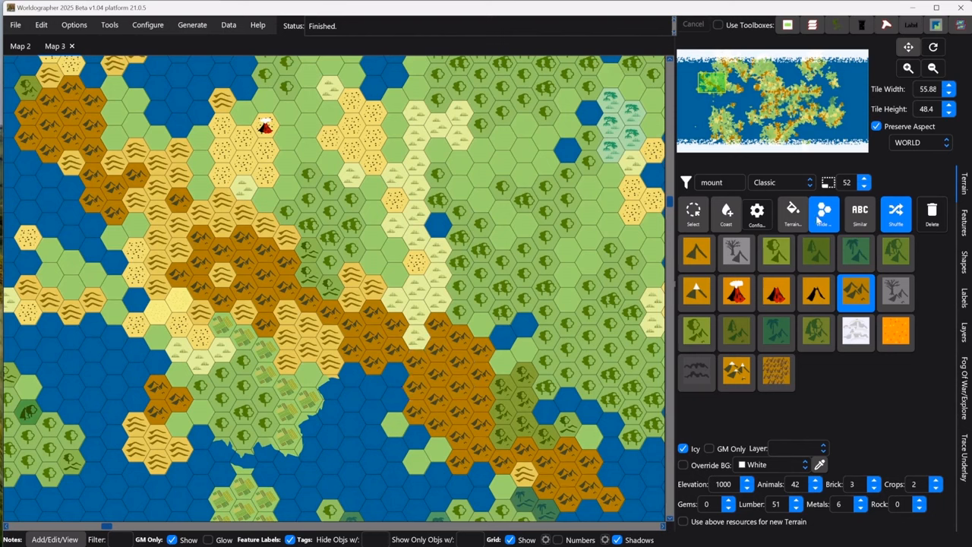
# Step: Turn off the wide brush and Shuffle, and paint four adjoining icy mountain hexes in the brown range
pyautogui.click(825, 220)
pyautogui.click(903, 226)
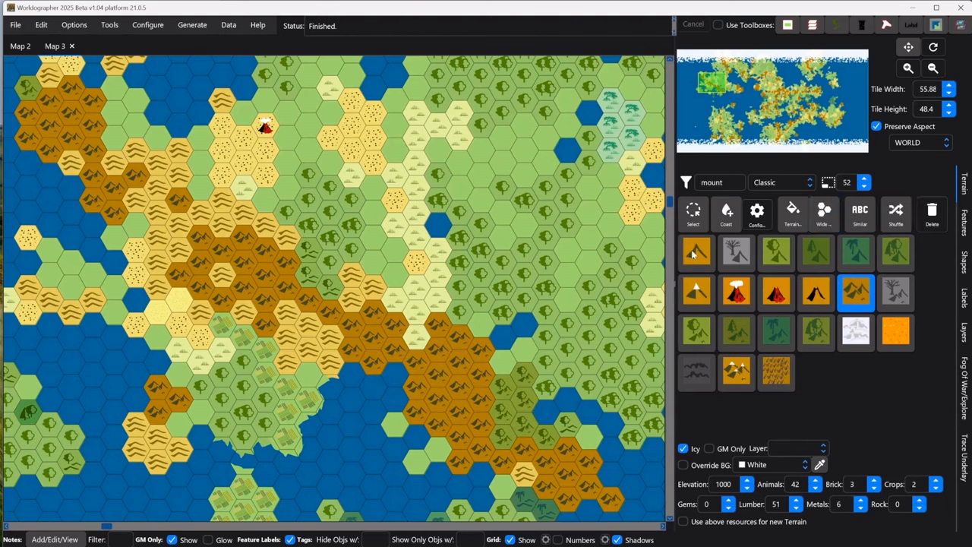
pyautogui.click(461, 388)
pyautogui.click(439, 400)
pyautogui.click(460, 411)
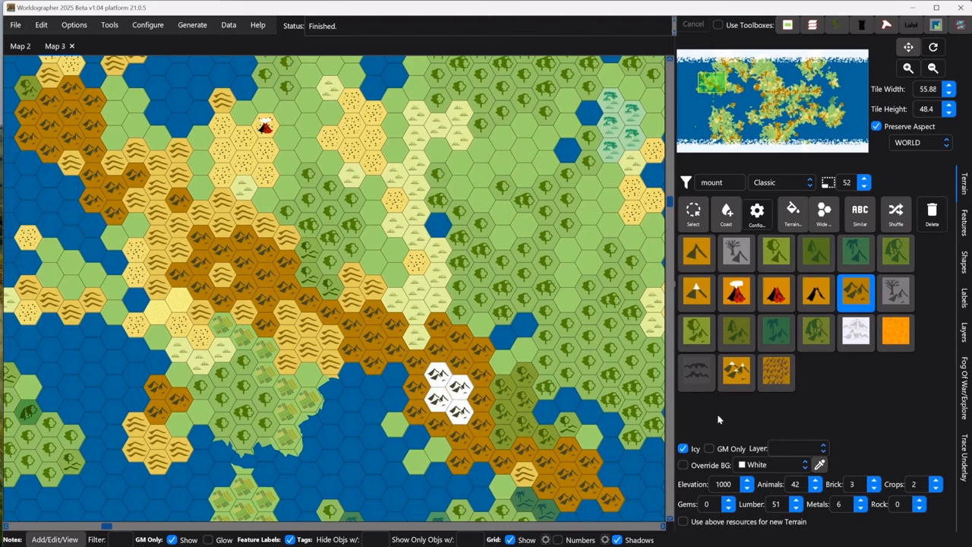
# Step: Turn off Icy, override the background with a light orange, and paint three mountain hexes just below the icy ones
pyautogui.click(684, 449)
pyautogui.click(684, 465)
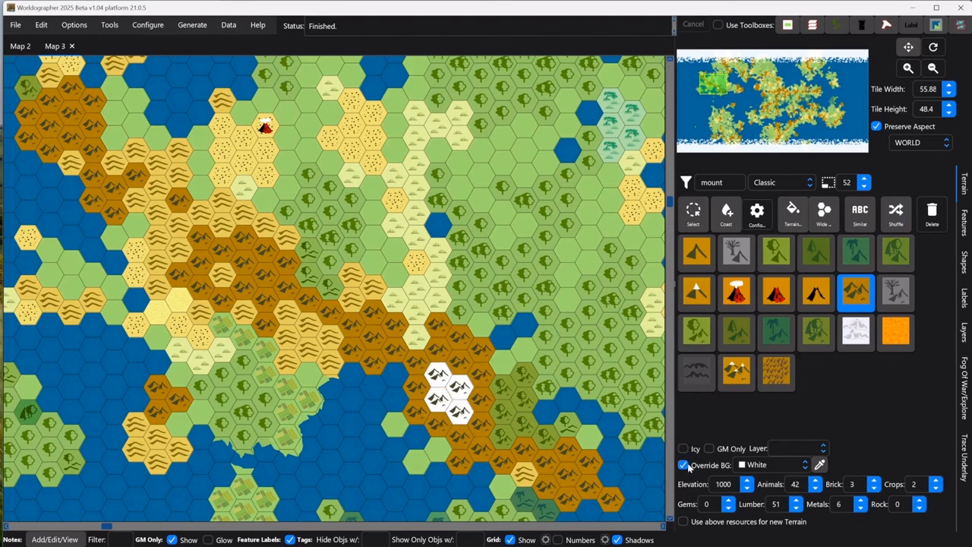
pyautogui.click(772, 465)
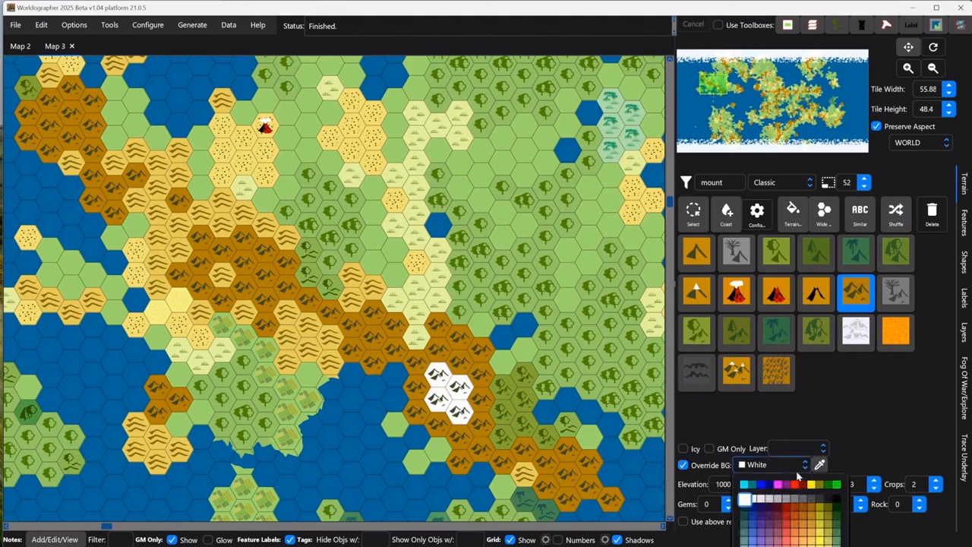
pyautogui.click(803, 532)
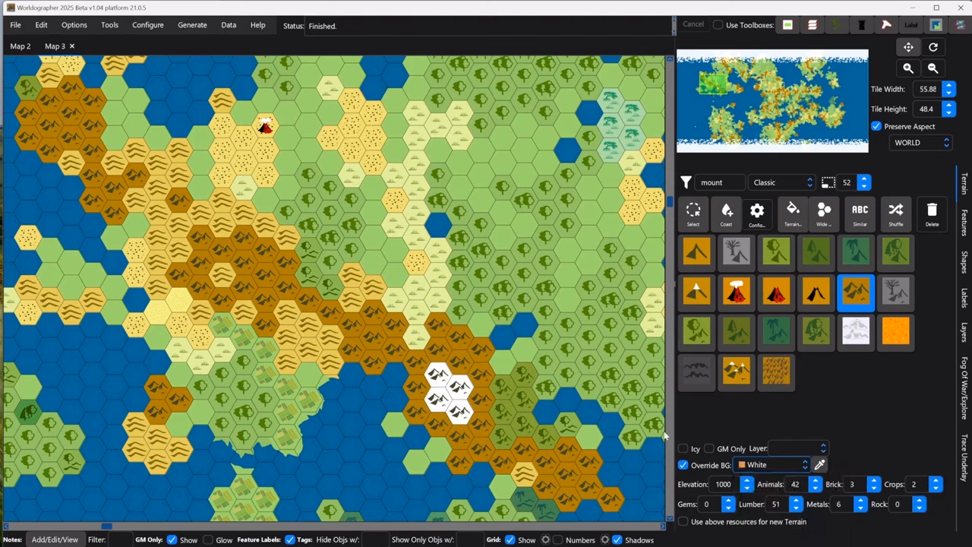
pyautogui.click(478, 429)
pyautogui.click(459, 442)
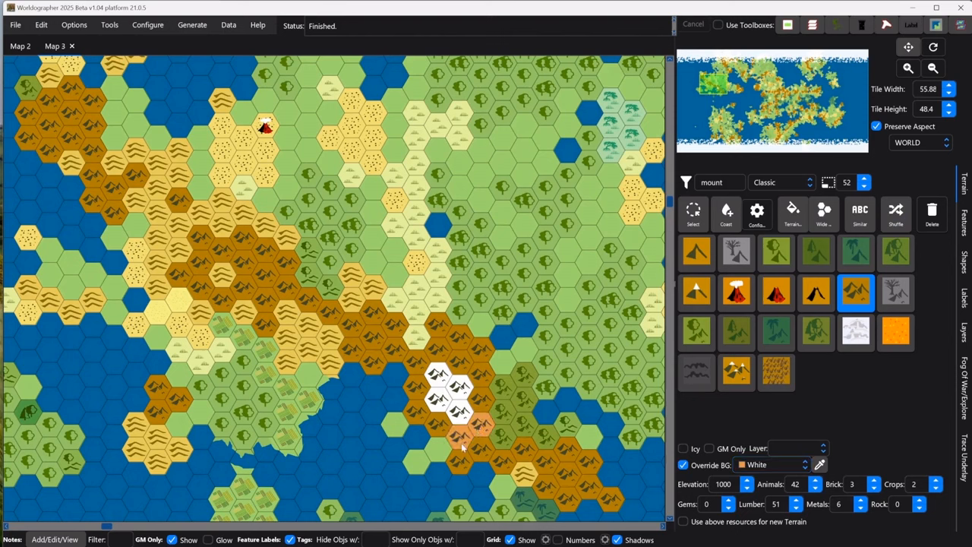
pyautogui.click(482, 452)
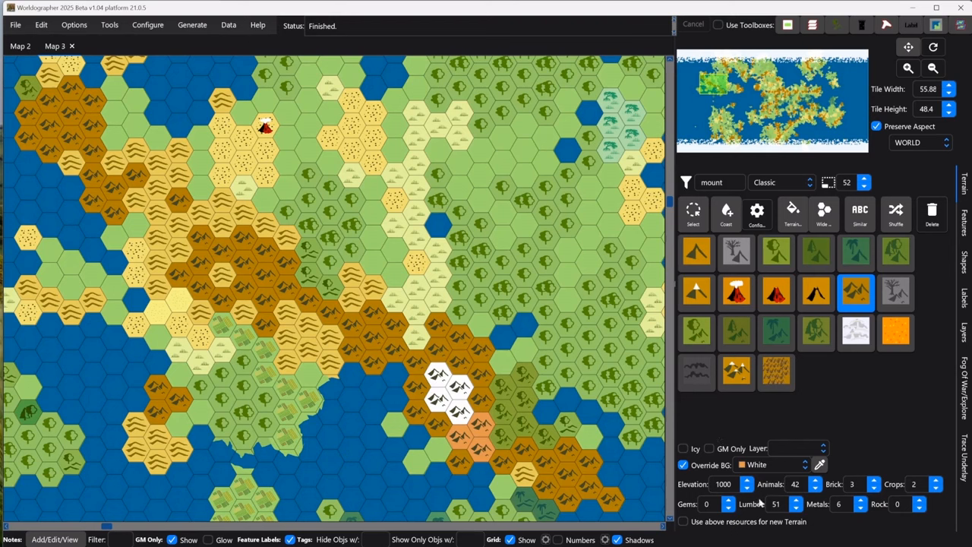
# Step: Select an icy mountain hex, examine its elevation and resource values, and turn on using the above resources for new terrain
pyautogui.click(694, 213)
pyautogui.click(460, 391)
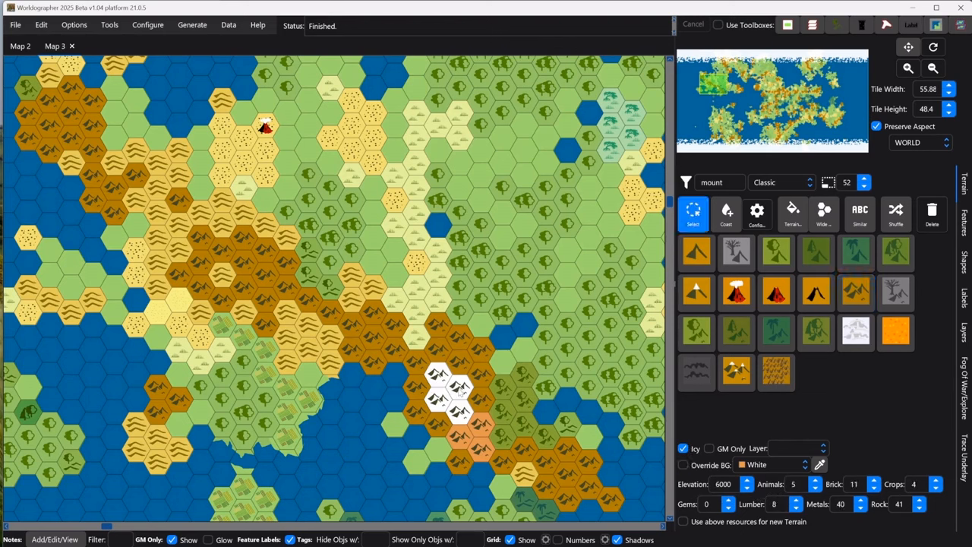
pyautogui.click(718, 486)
pyautogui.write('1')
pyautogui.click(795, 484)
pyautogui.click(785, 502)
pyautogui.click(684, 522)
# Step: Load an ocean hex's resource values and paint a single mountains hex in the forest with them
pyautogui.click(378, 419)
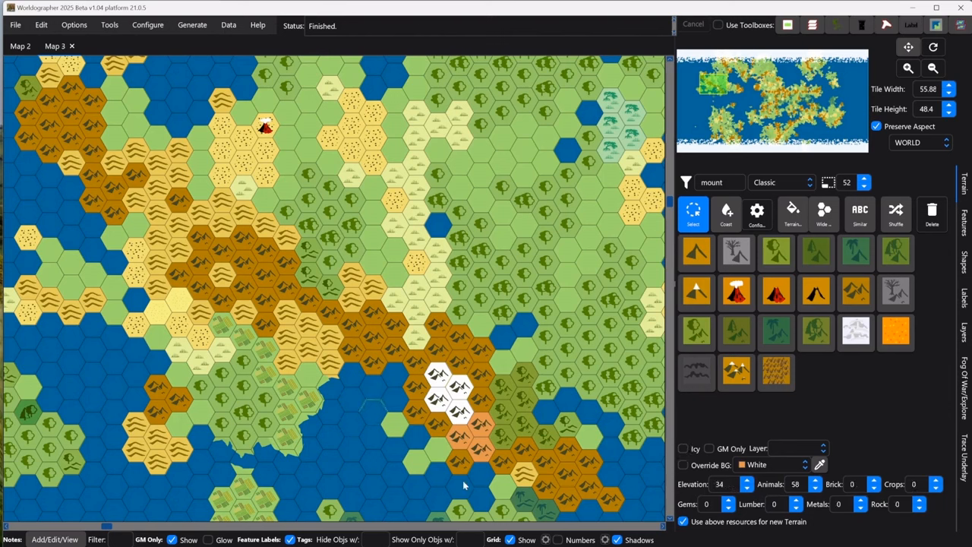
pyautogui.click(848, 302)
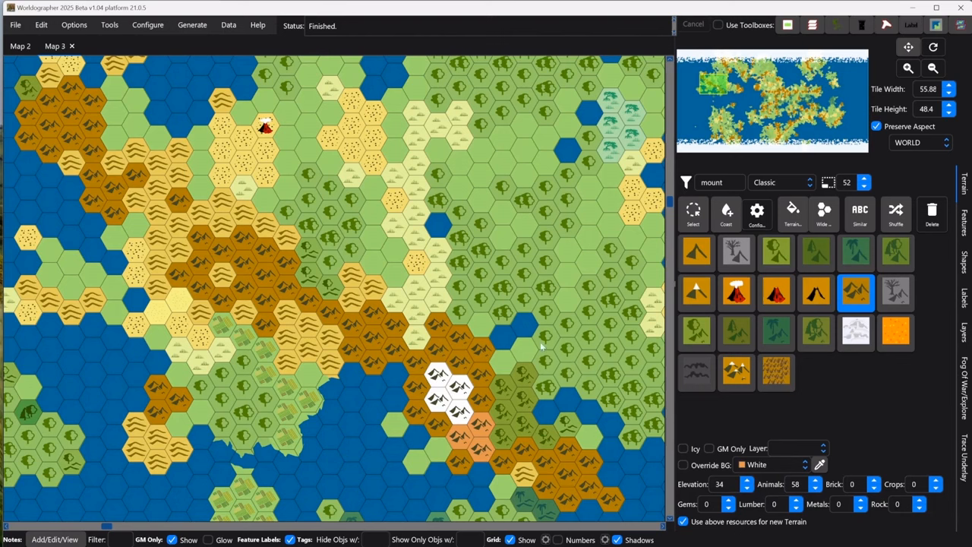
pyautogui.click(544, 289)
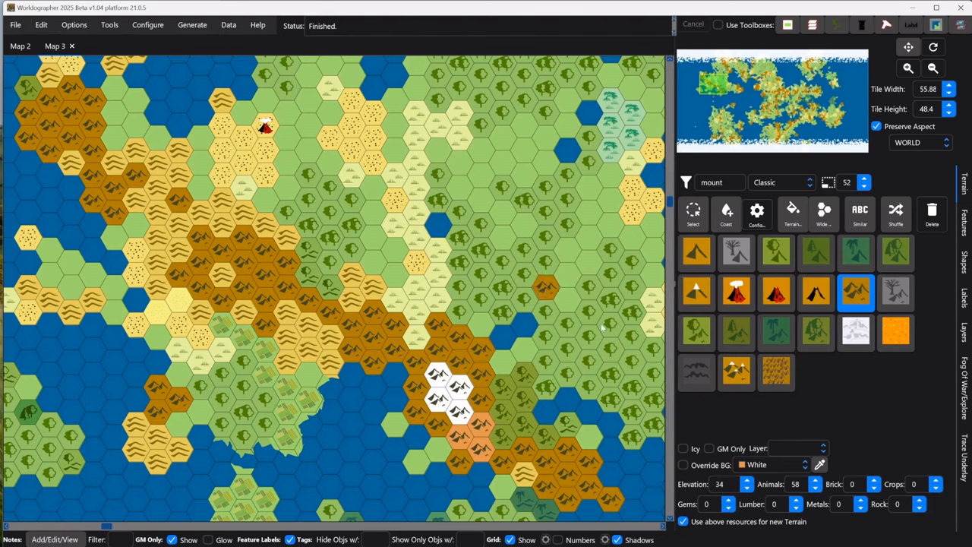
# Step: Select the forest hex below the new mountains hex and the mountains hex itself to compare their resource values
pyautogui.click(693, 221)
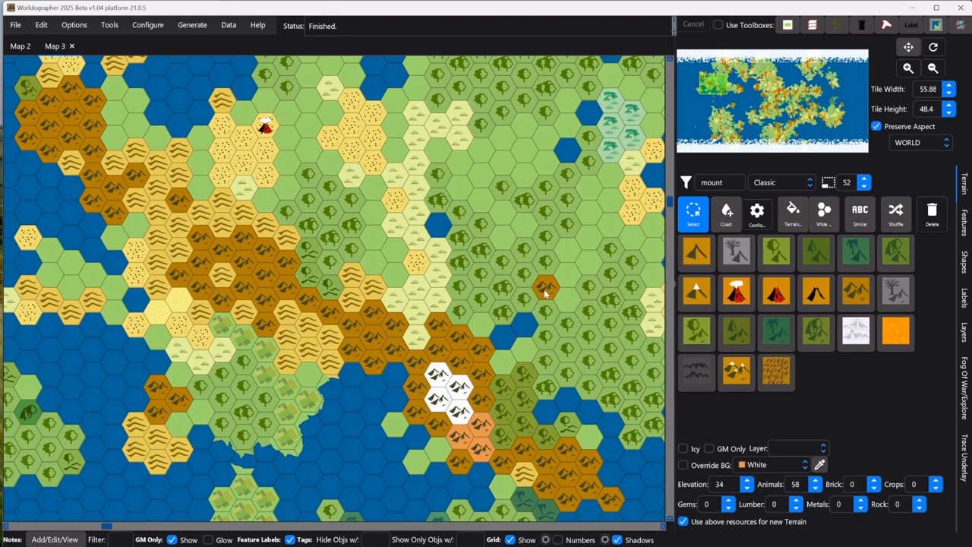
pyautogui.click(548, 337)
pyautogui.click(543, 296)
# Step: Zoom the map in and out and move the view around the northwestern continent to its eastern sea
pyautogui.scroll(4, 544, 291)
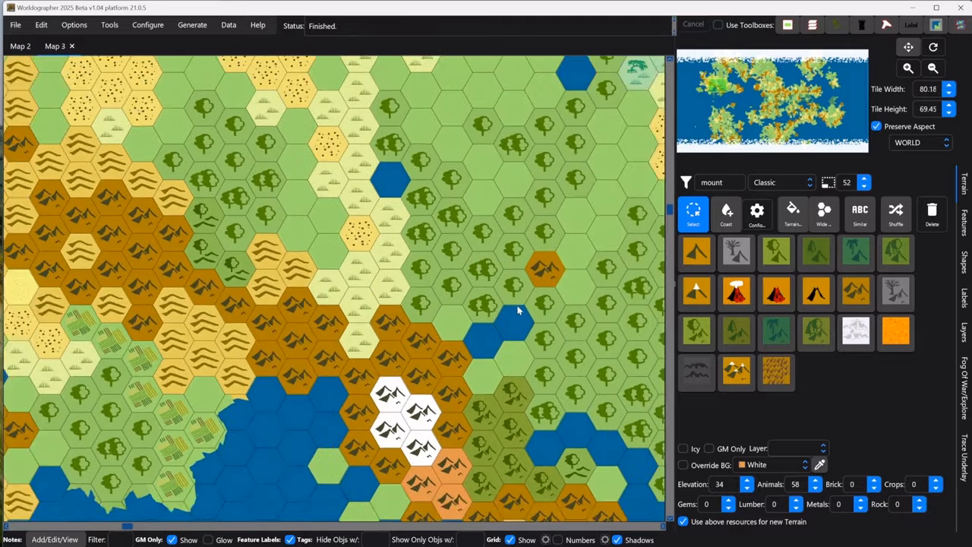
pyautogui.scroll(-5, 518, 310)
pyautogui.scroll(3, 501, 296)
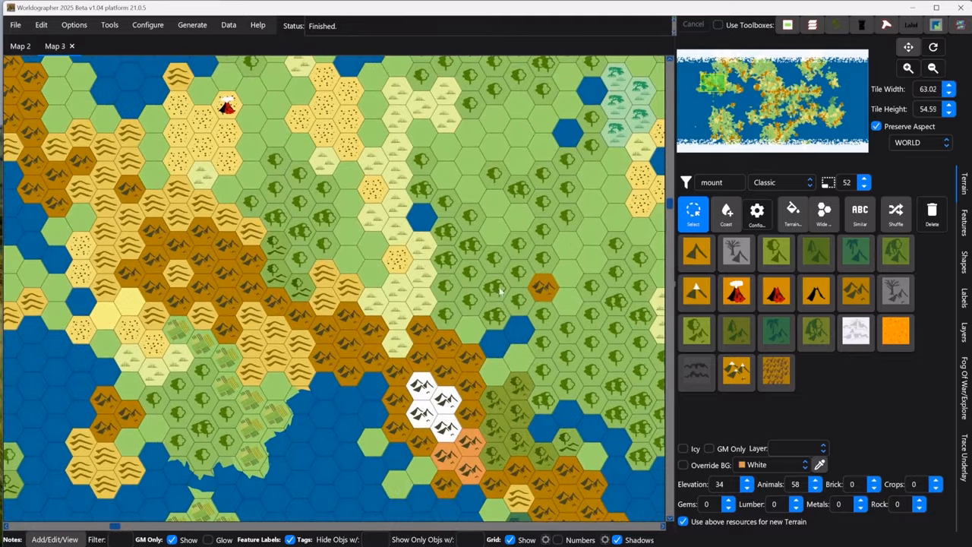
pyautogui.click(908, 68)
pyautogui.click(909, 68)
pyautogui.click(933, 68)
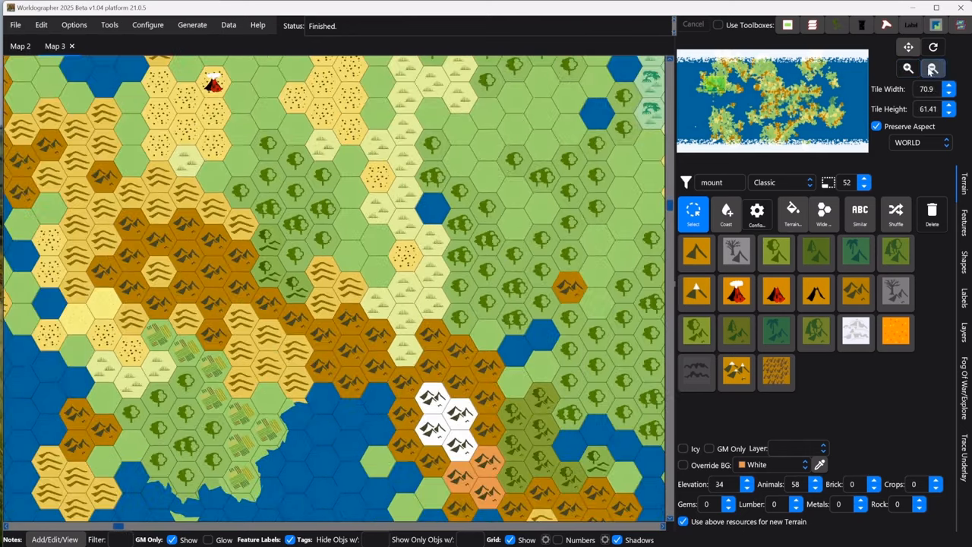
pyautogui.moveTo(671, 208); pyautogui.dragTo(670, 179)
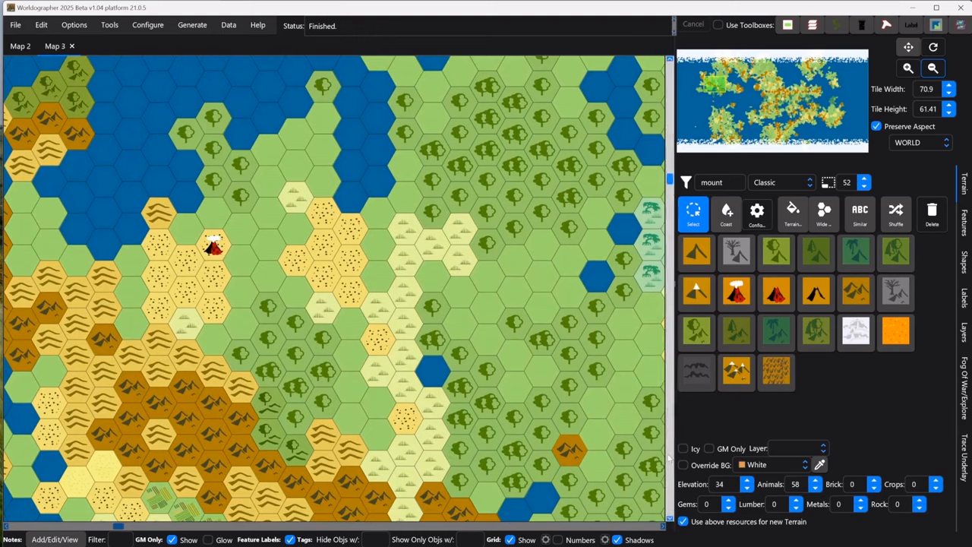
pyautogui.click(663, 527)
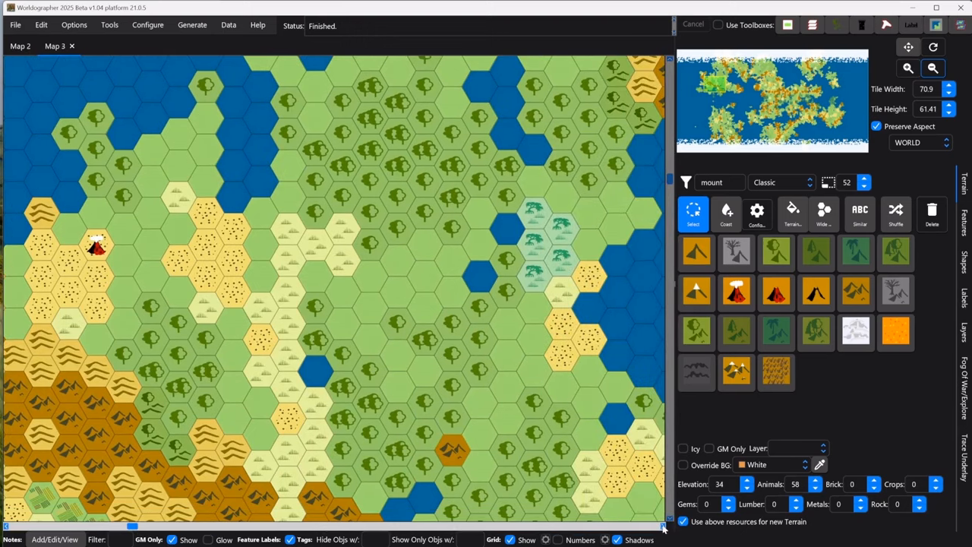
pyautogui.scroll(-3, 614, 381)
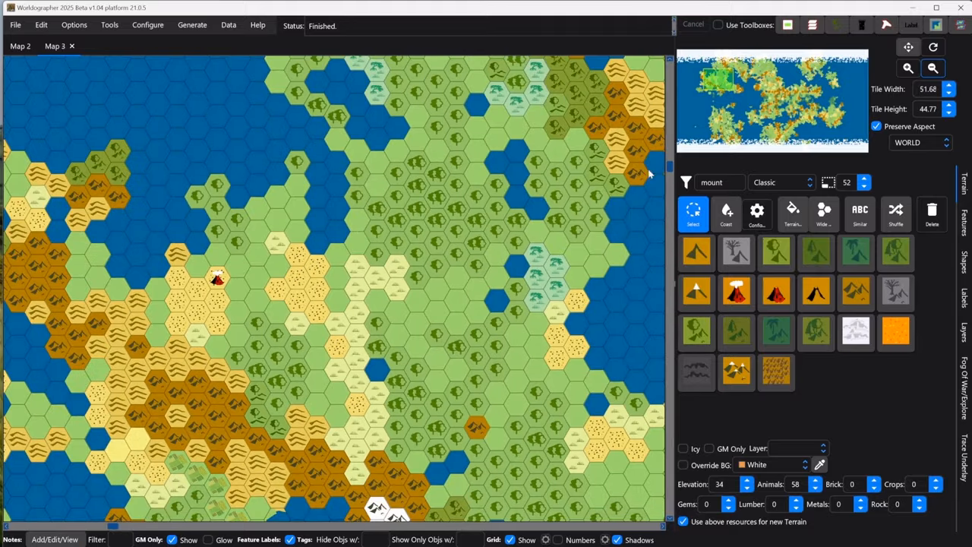
pyautogui.moveTo(669, 173); pyautogui.dragTo(670, 197)
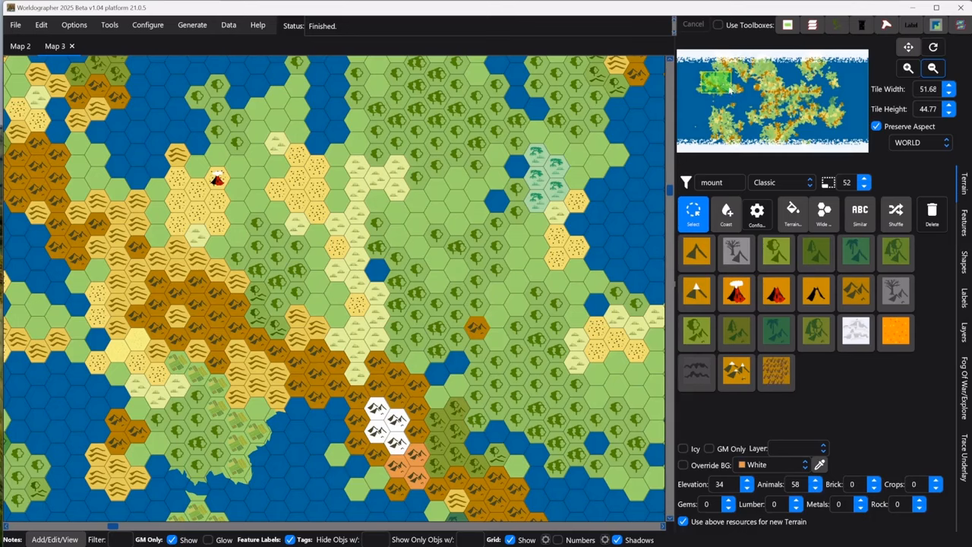
pyautogui.moveTo(731, 89); pyautogui.dragTo(726, 86)
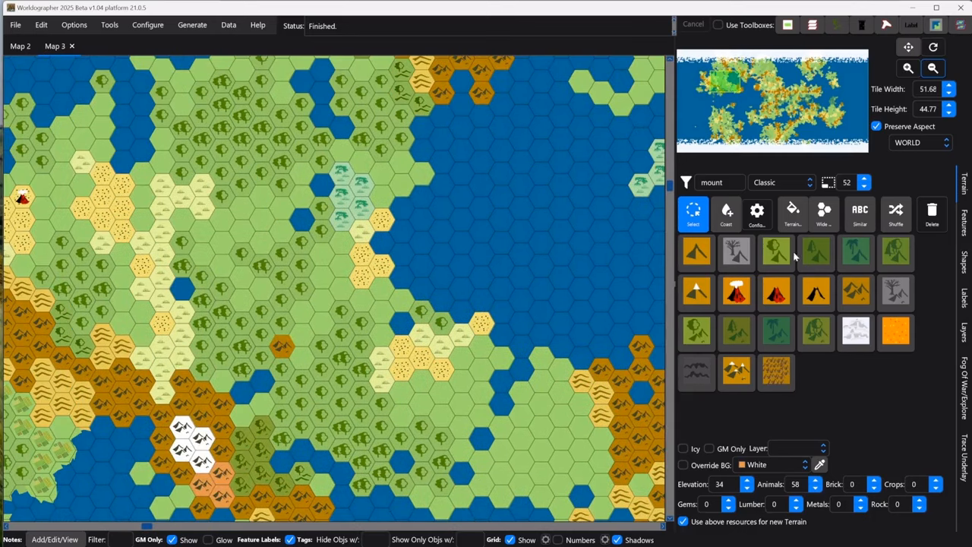
# Step: Paint a large mountain landmass with the wide brush in the ocean at the map's western edge and refresh the minimap
pyautogui.click(856, 295)
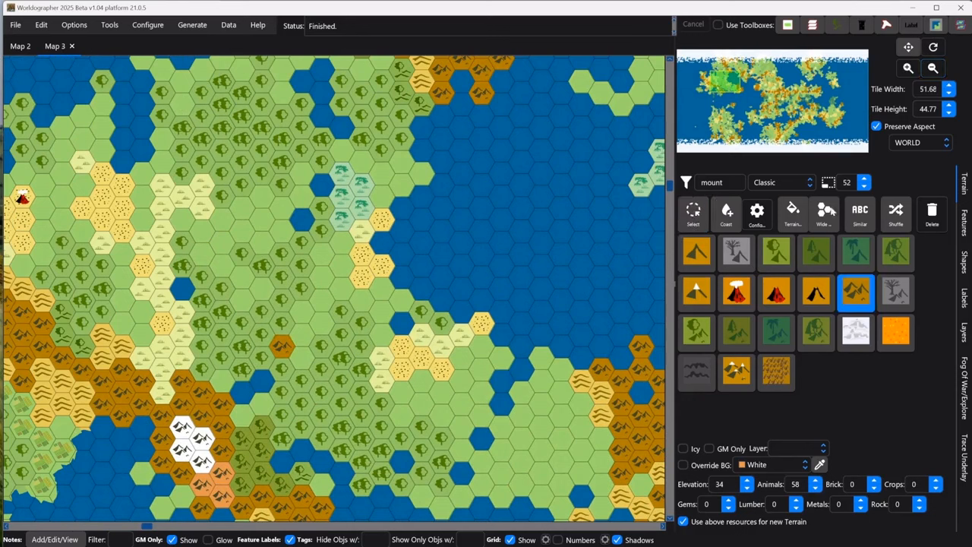
pyautogui.click(822, 215)
pyautogui.click(693, 103)
pyautogui.moveTo(359, 202)
pyautogui.mouseDown()
pyautogui.moveTo(416, 347)
pyautogui.moveTo(289, 410)
pyautogui.moveTo(477, 245)
pyautogui.moveTo(619, 322)
pyautogui.moveTo(264, 156)
pyautogui.moveTo(195, 376)
pyautogui.moveTo(191, 206)
pyautogui.moveTo(232, 400)
pyautogui.moveTo(437, 506)
pyautogui.moveTo(126, 422)
pyautogui.moveTo(32, 113)
pyautogui.moveTo(40, 204)
pyautogui.moveTo(174, 187)
pyautogui.moveTo(407, 190)
pyautogui.moveTo(550, 306)
pyautogui.mouseUp()
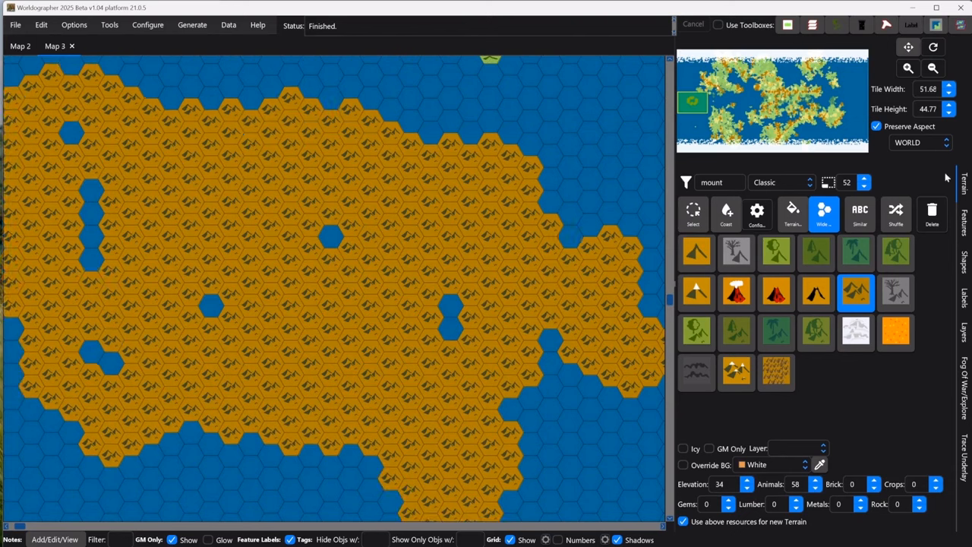
pyautogui.click(933, 48)
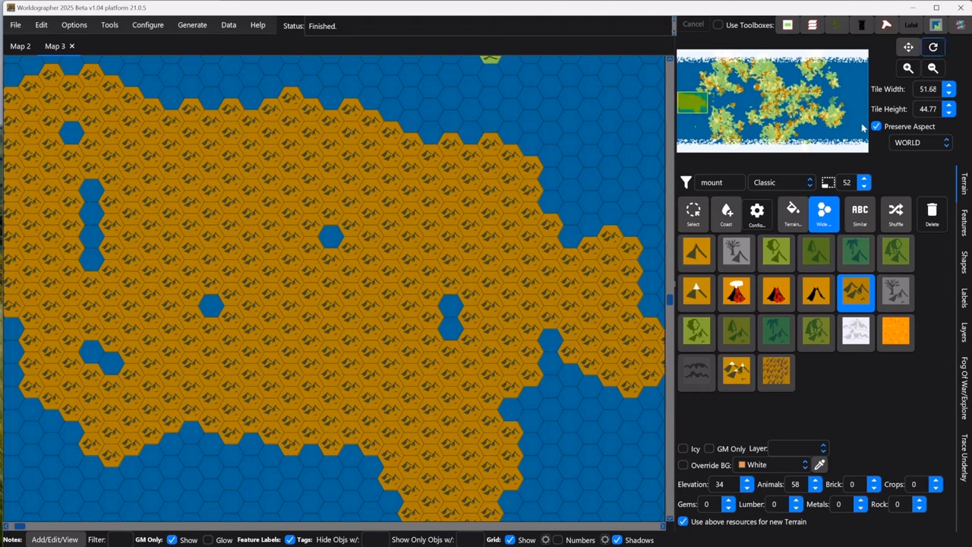
# Step: Pan the map eastward from the mountain landmass to the small islands, first with pan mode on and then with it off
pyautogui.click(908, 48)
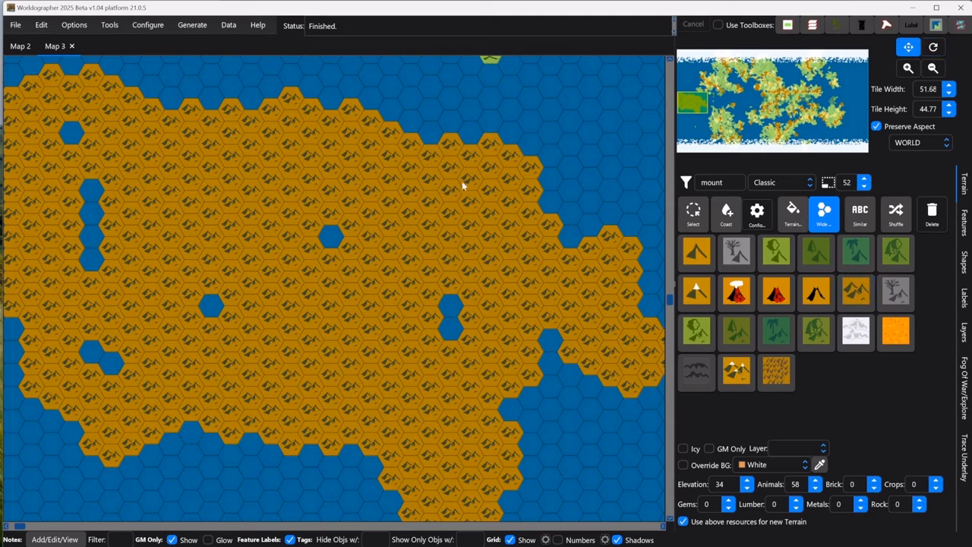
pyautogui.moveTo(462, 184); pyautogui.dragTo(71, 155)
pyautogui.moveTo(268, 167); pyautogui.dragTo(535, 209)
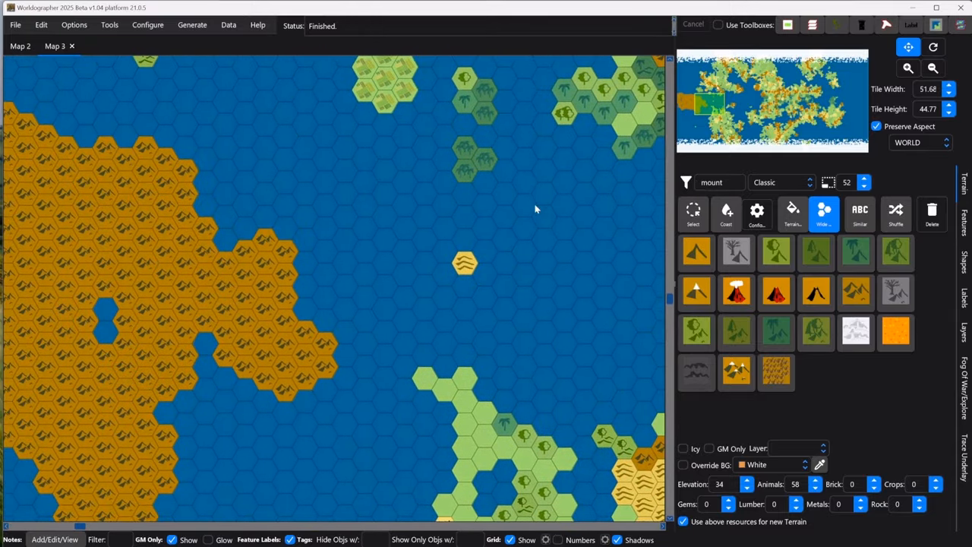
pyautogui.click(909, 47)
pyautogui.moveTo(570, 206); pyautogui.dragTo(142, 189)
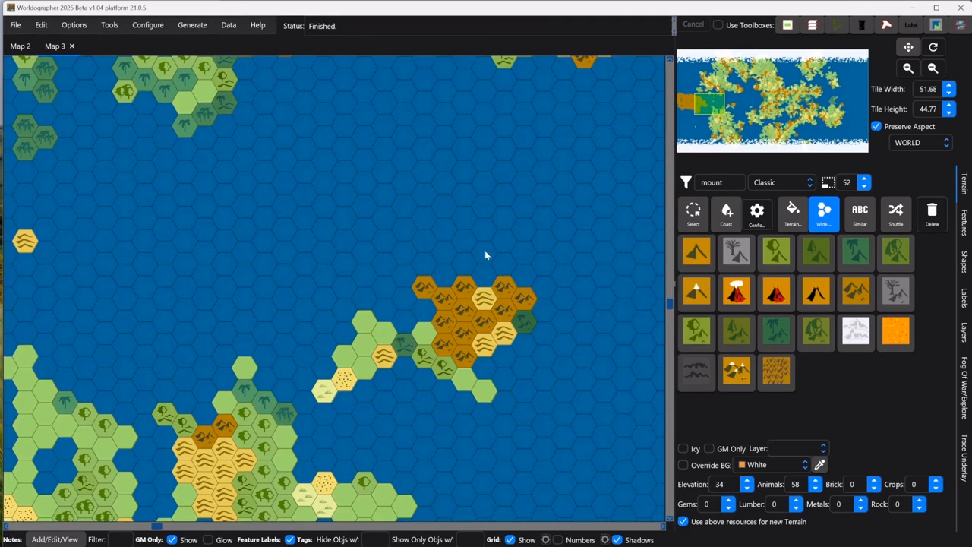
pyautogui.moveTo(493, 253); pyautogui.dragTo(397, 167)
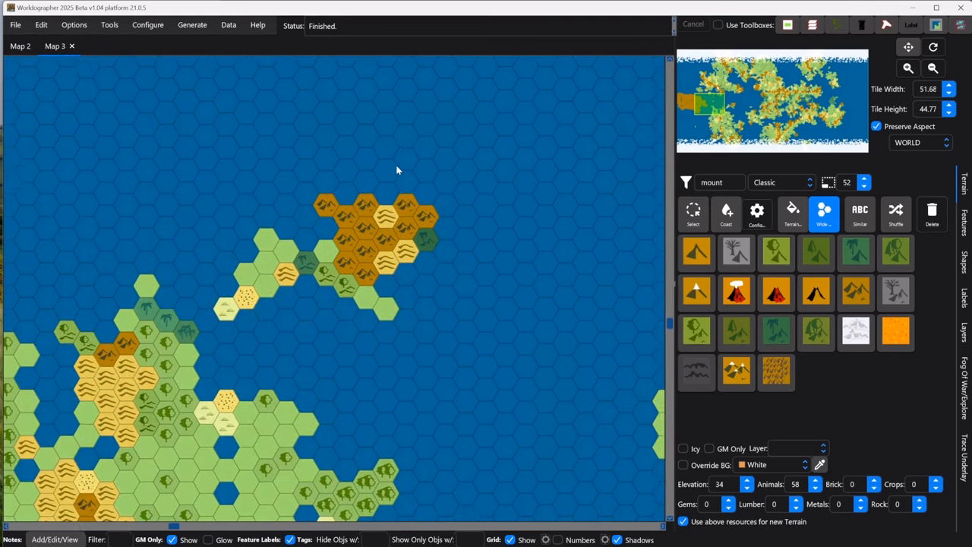
# Step: Pan the map west across the continent and back to frame its northern coast and the nearby mountainous island
pyautogui.moveTo(295, 214); pyautogui.dragTo(568, 173)
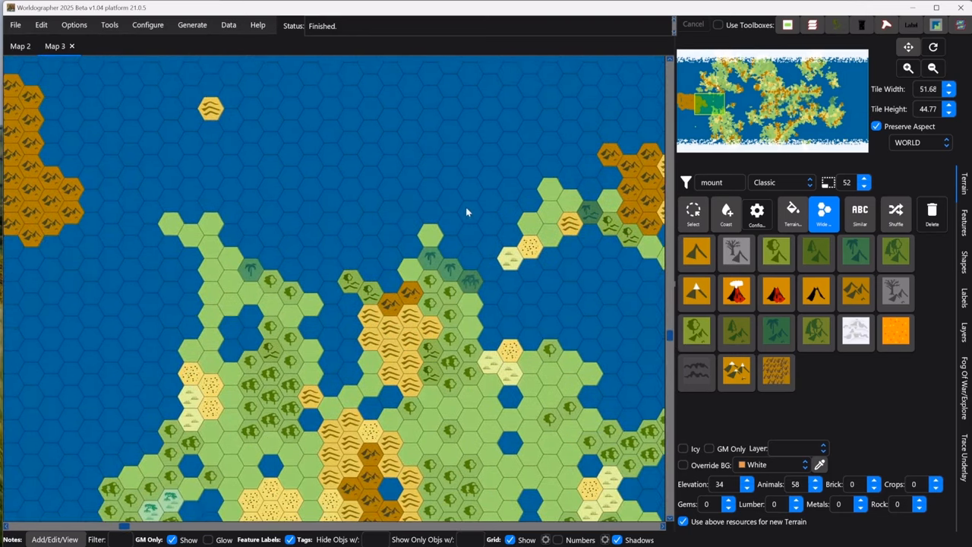
pyautogui.moveTo(440, 205); pyautogui.dragTo(280, 160)
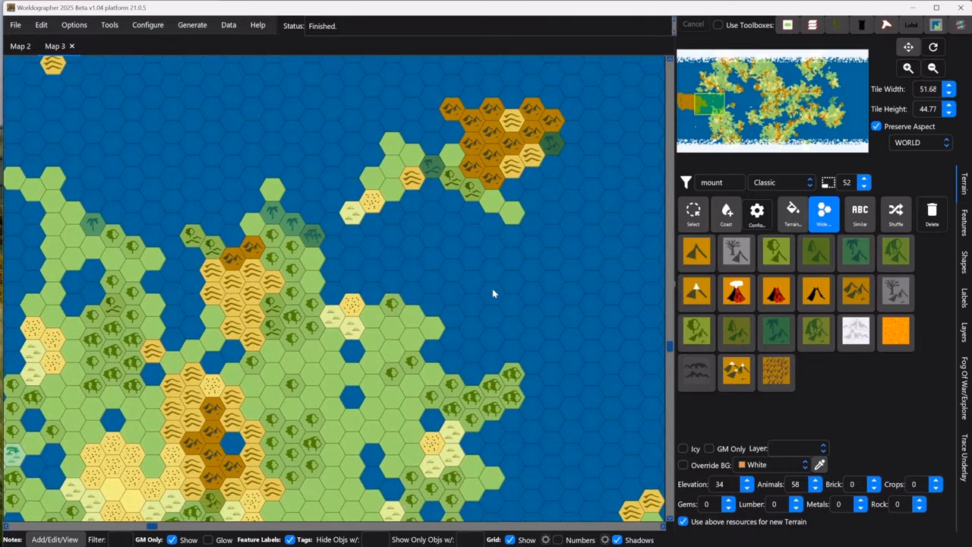
pyautogui.moveTo(477, 265); pyautogui.dragTo(590, 219)
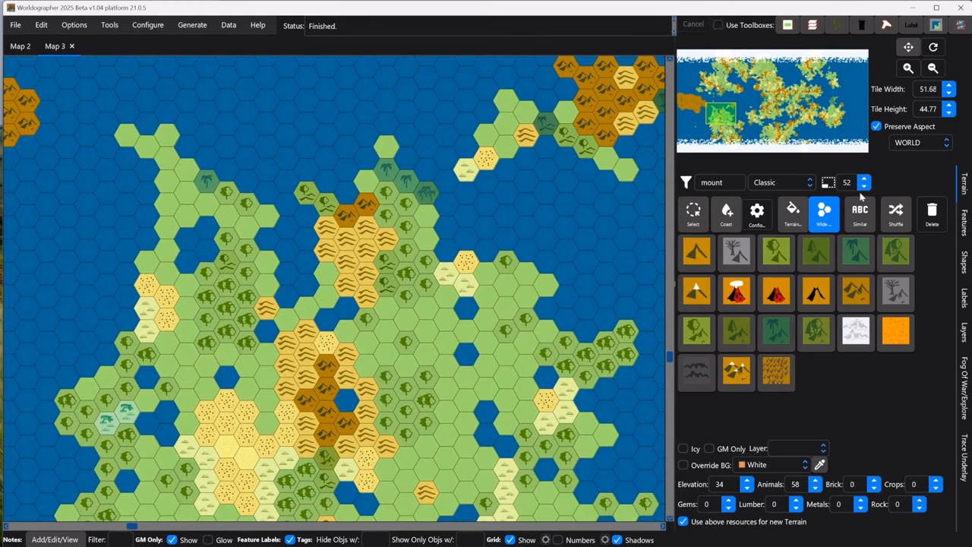
# Step: Switch the side panels to floating toolboxes and place the Mini Map toolbox over the northwest corner of the map view
pyautogui.click(717, 26)
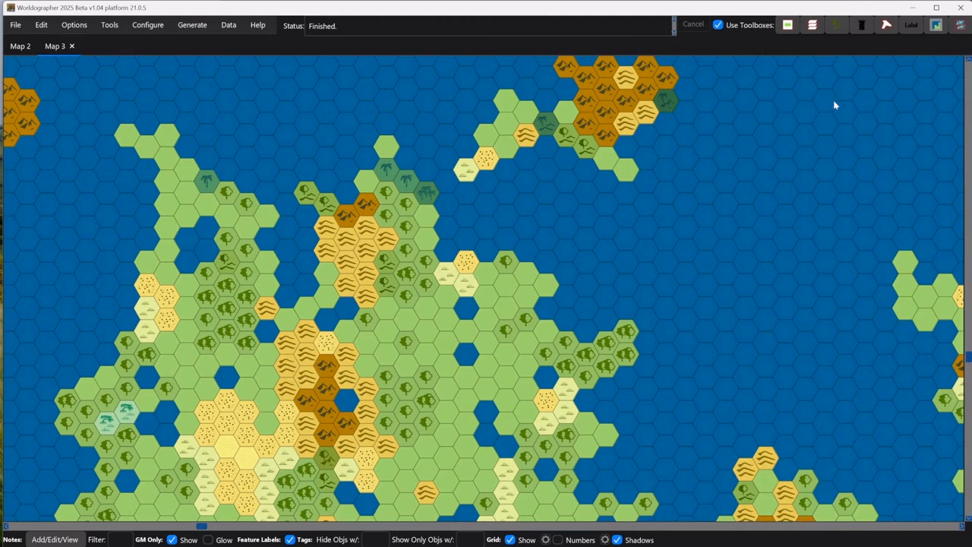
pyautogui.click(787, 26)
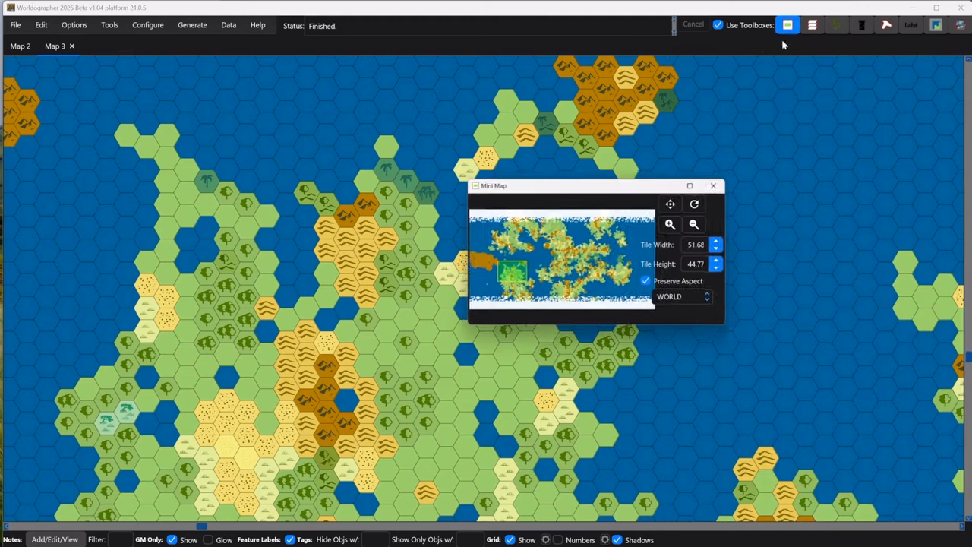
pyautogui.moveTo(602, 189); pyautogui.dragTo(226, 17)
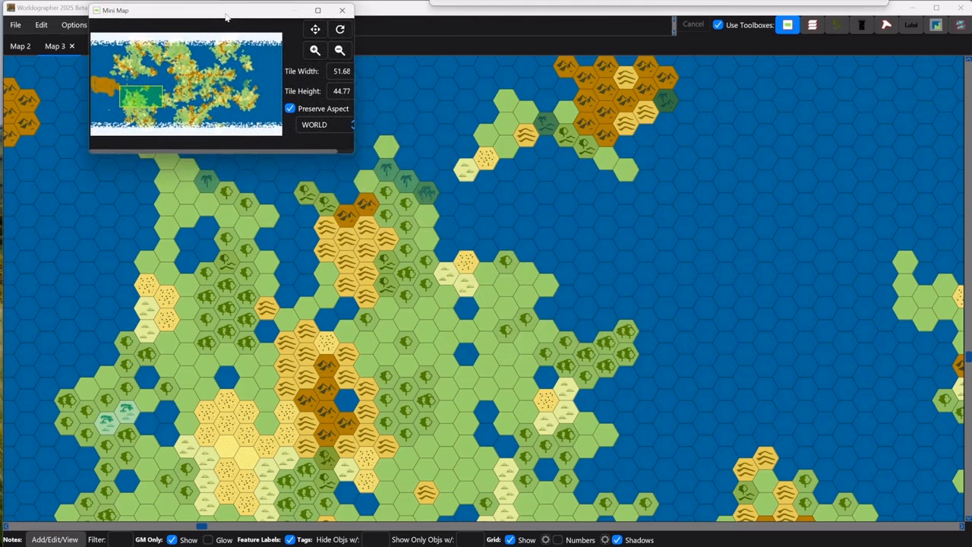
# Step: Show the Terrain toolbox, look through its list, and place it beneath the Mini Map toolbox
pyautogui.click(838, 29)
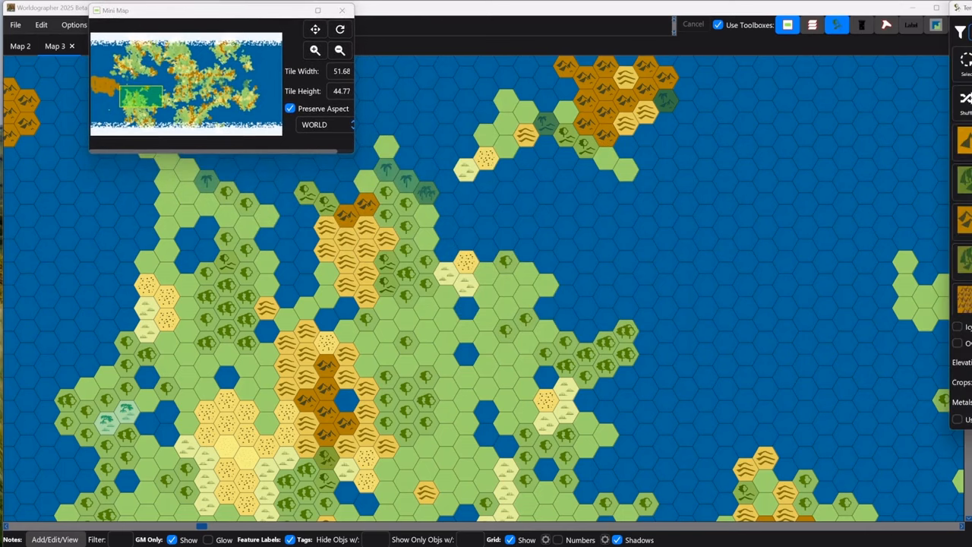
pyautogui.moveTo(966, 7); pyautogui.dragTo(499, 48)
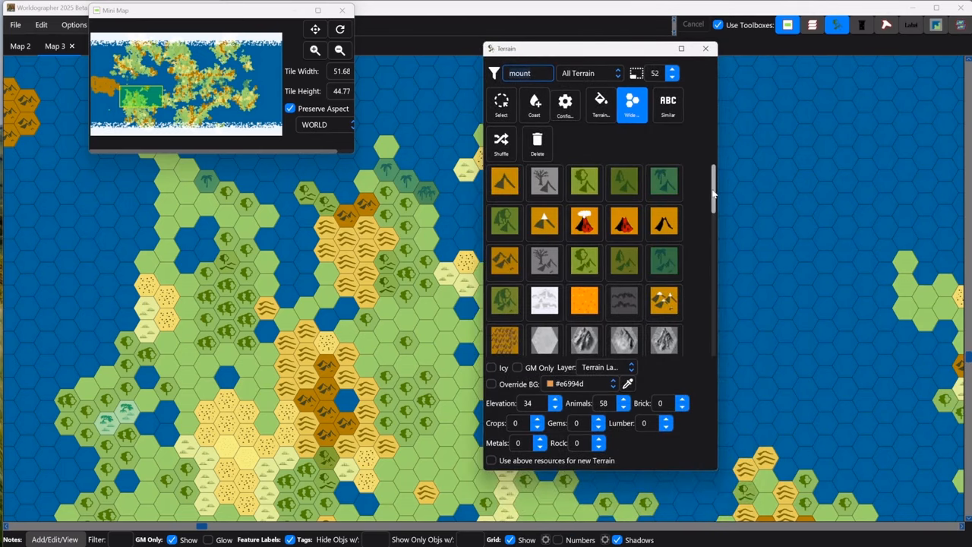
pyautogui.moveTo(713, 194); pyautogui.dragTo(723, 146)
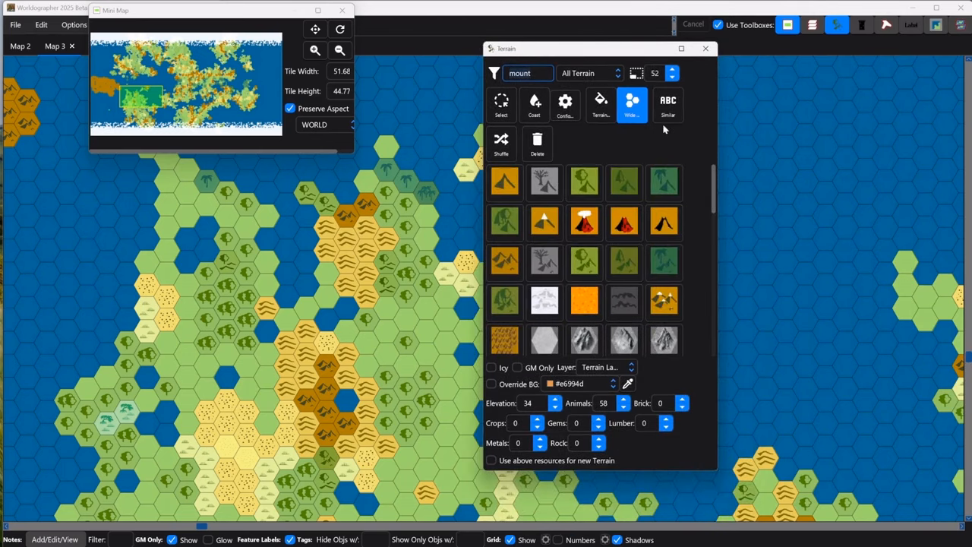
pyautogui.moveTo(558, 57); pyautogui.dragTo(189, 192)
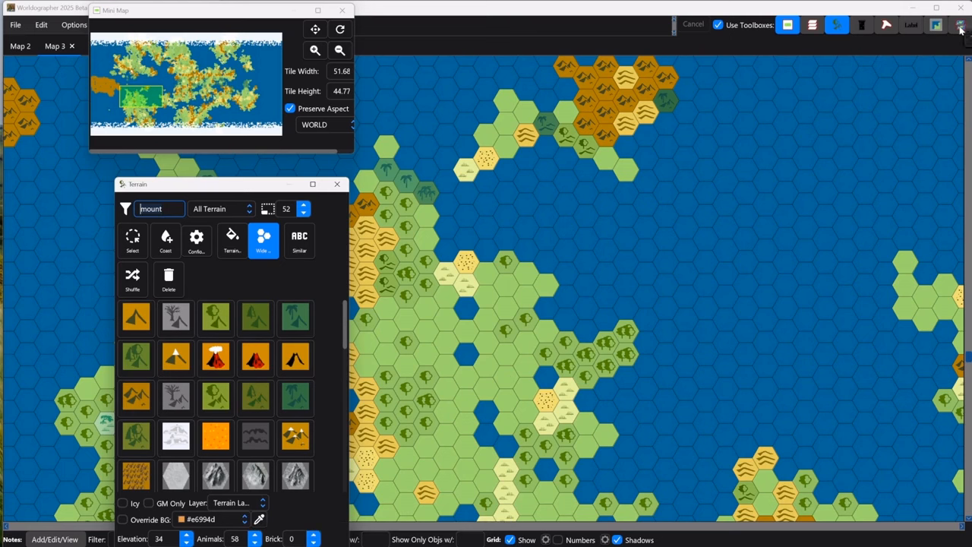
# Step: Open and close the Labels toolbox, and show the Layers toolbox, enlarged to reveal every layer's opacity and placed over the eastern sea
pyautogui.click(910, 26)
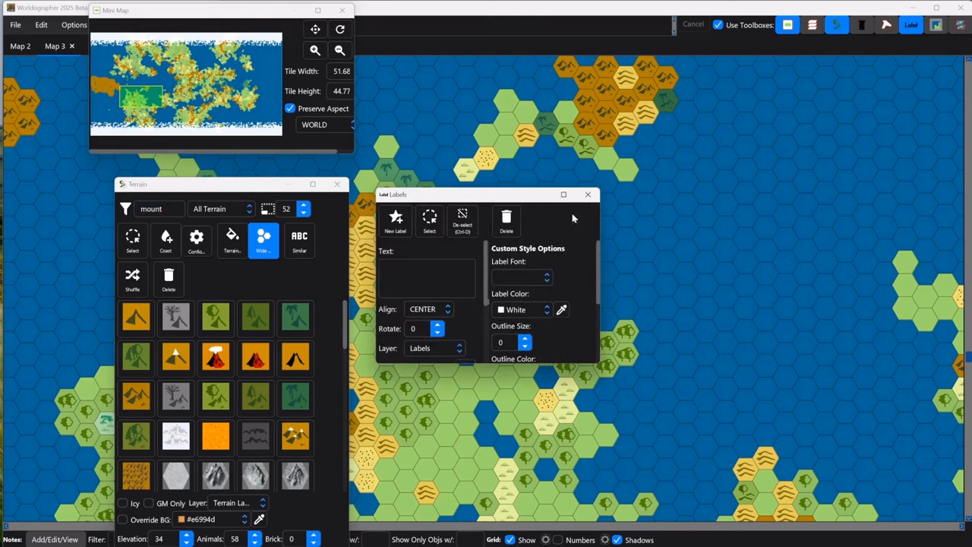
pyautogui.click(813, 29)
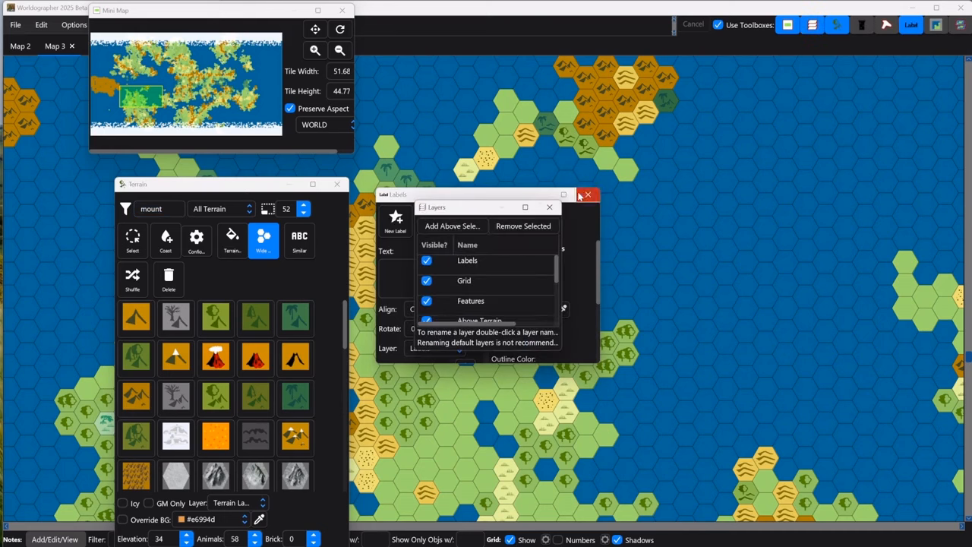
pyautogui.click(585, 196)
pyautogui.click(584, 196)
pyautogui.moveTo(483, 215); pyautogui.dragTo(558, 140)
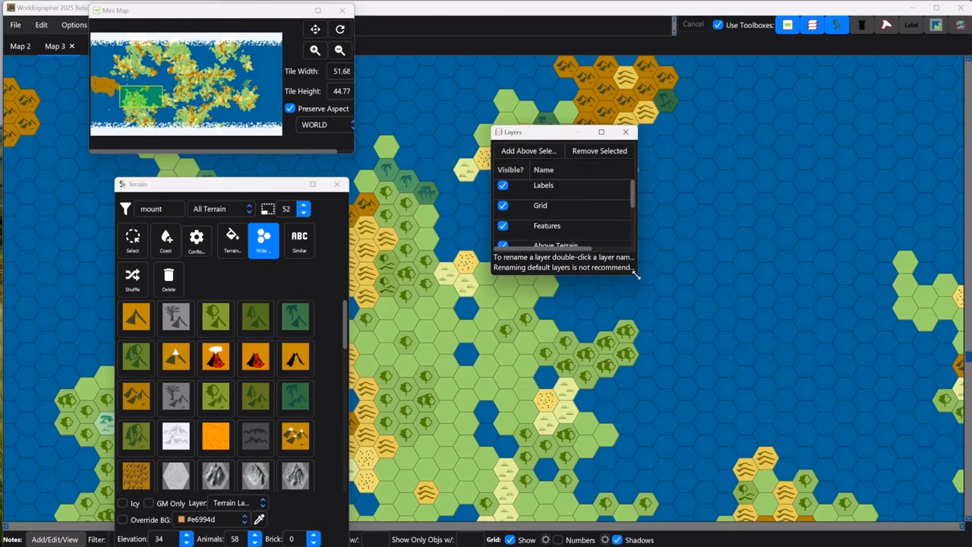
pyautogui.moveTo(637, 276); pyautogui.dragTo(719, 417)
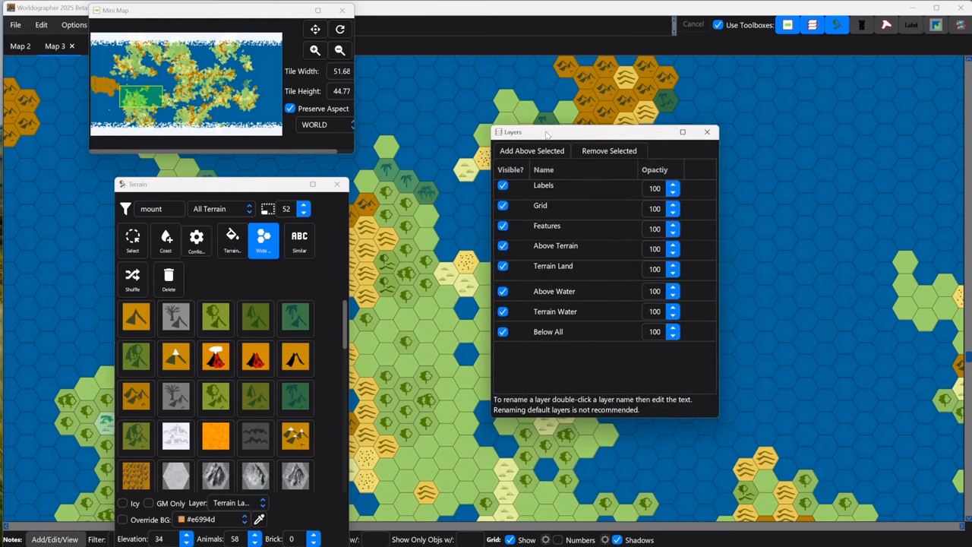
pyautogui.moveTo(548, 131); pyautogui.dragTo(723, 193)
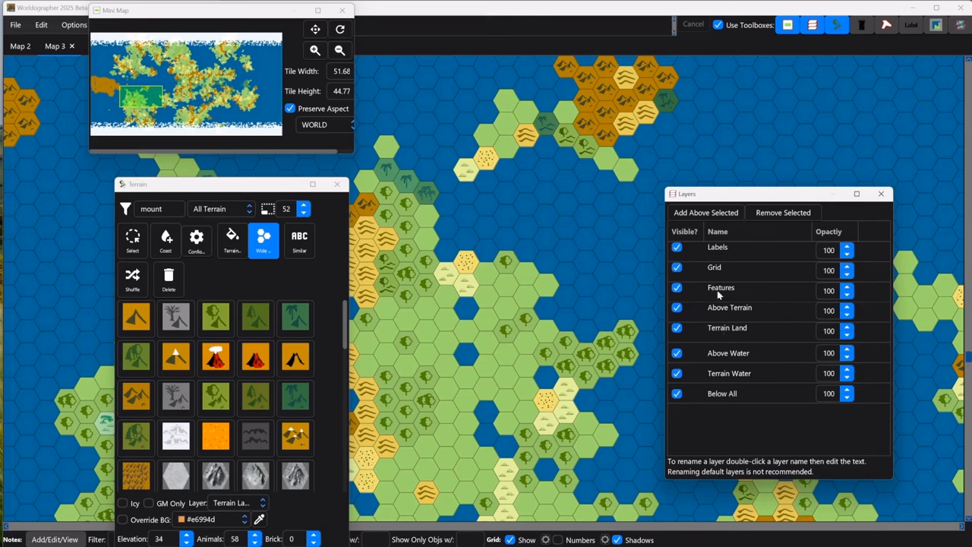
# Step: Add a new layer named Underdark above the Below All layer
pyautogui.click(741, 395)
pyautogui.click(719, 214)
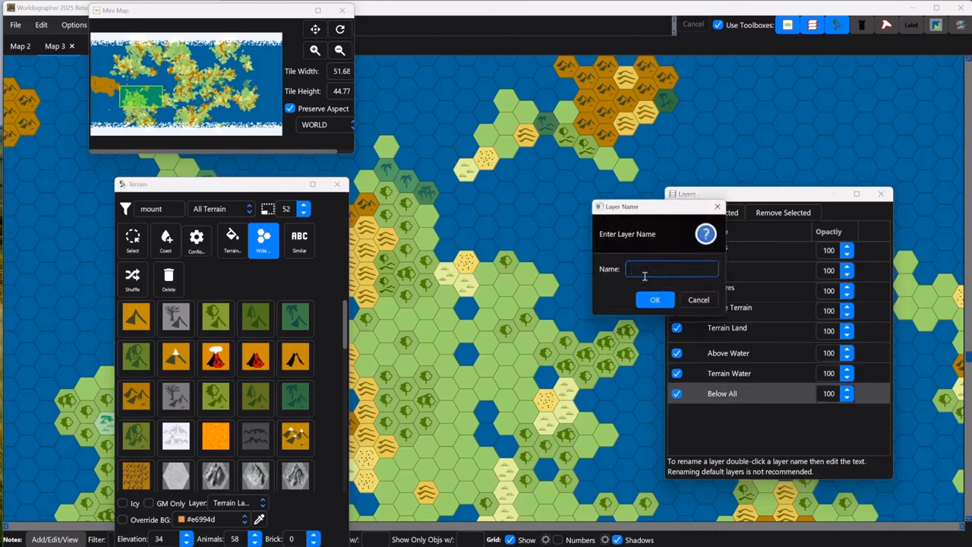
pyautogui.write('Underdark')
pyautogui.click(655, 301)
# Step: Hide the Terrain Land layer and paint dark grey mountain hexes on the Underdark layer beneath the mountainous island, with the wide brush and single hexes
pyautogui.click(677, 327)
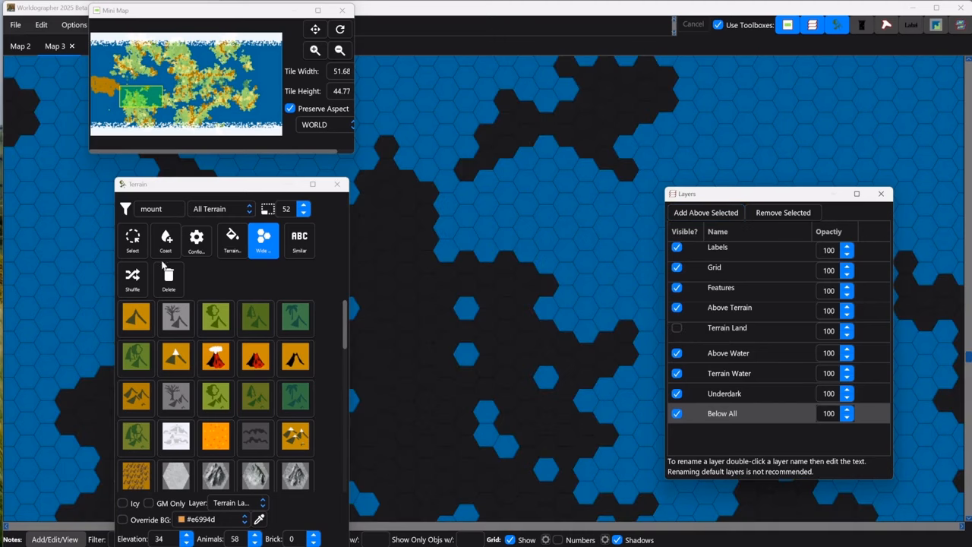
pyautogui.click(256, 439)
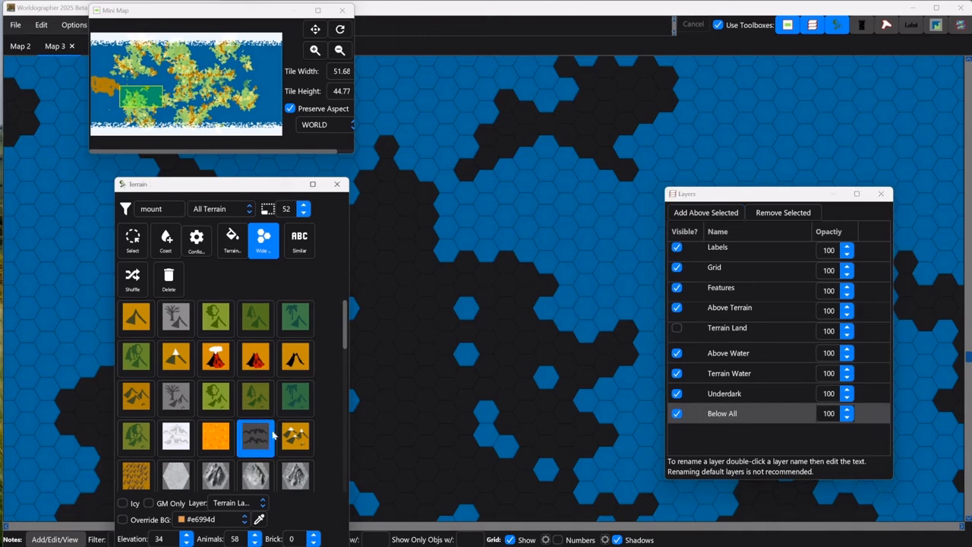
pyautogui.click(589, 115)
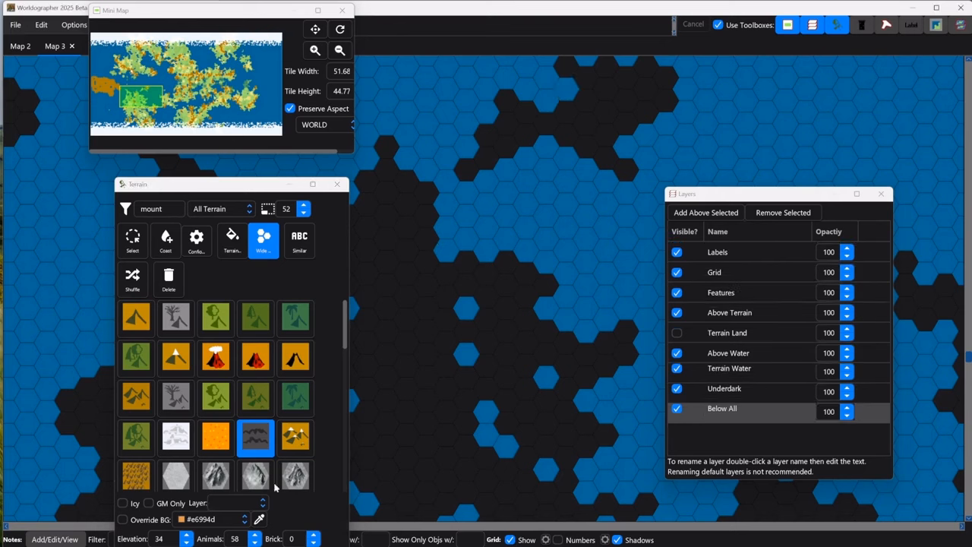
pyautogui.click(251, 504)
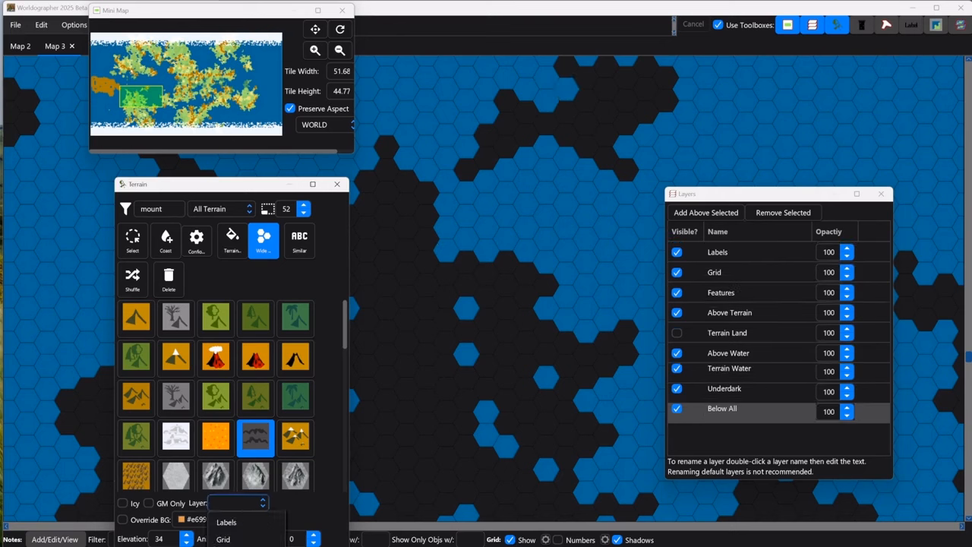
pyautogui.click(229, 546)
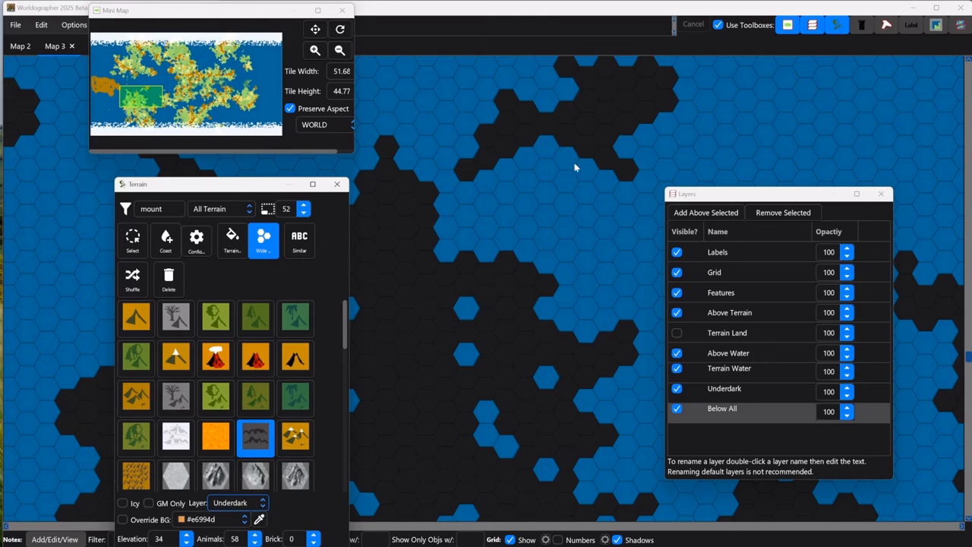
pyautogui.click(584, 124)
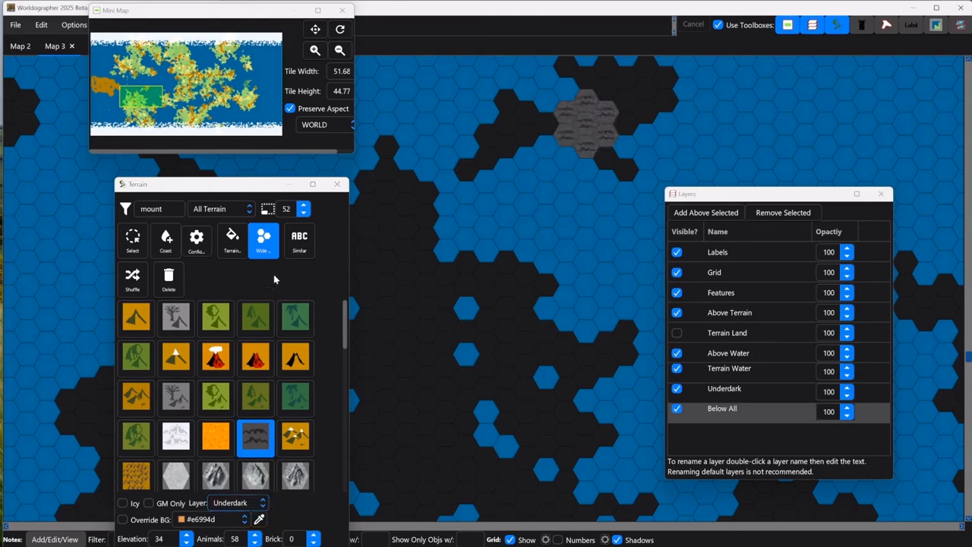
pyautogui.click(623, 120)
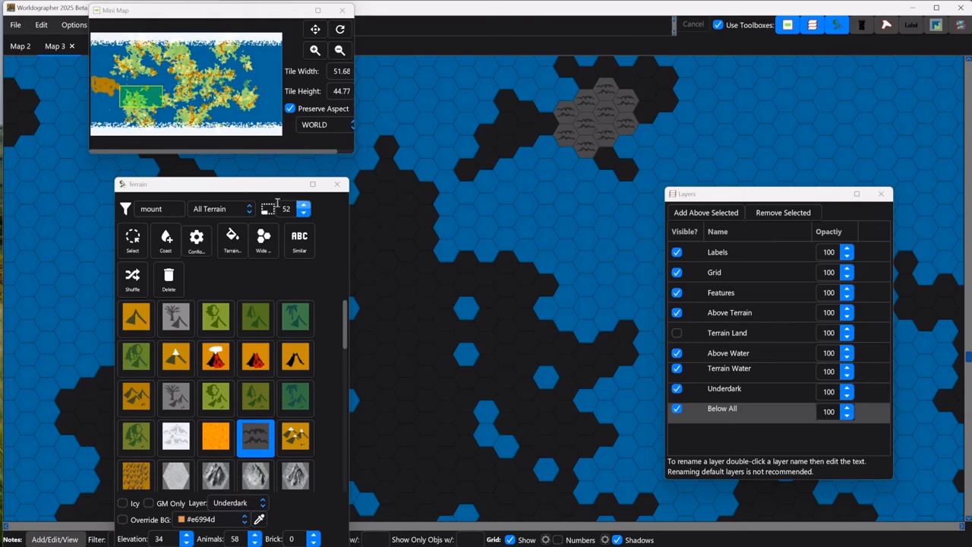
# Step: Replace the terrain filter text with "under"
pyautogui.click(172, 210)
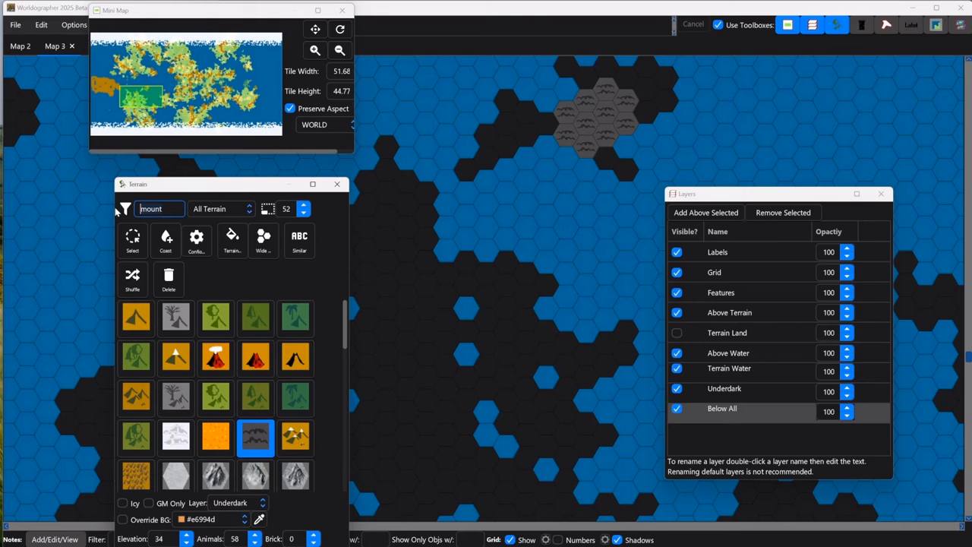
pyautogui.press('Delete')
pyautogui.press('Delete')
pyautogui.press('Delete')
pyautogui.press('Delete')
pyautogui.press('Delete')
pyautogui.write('under')
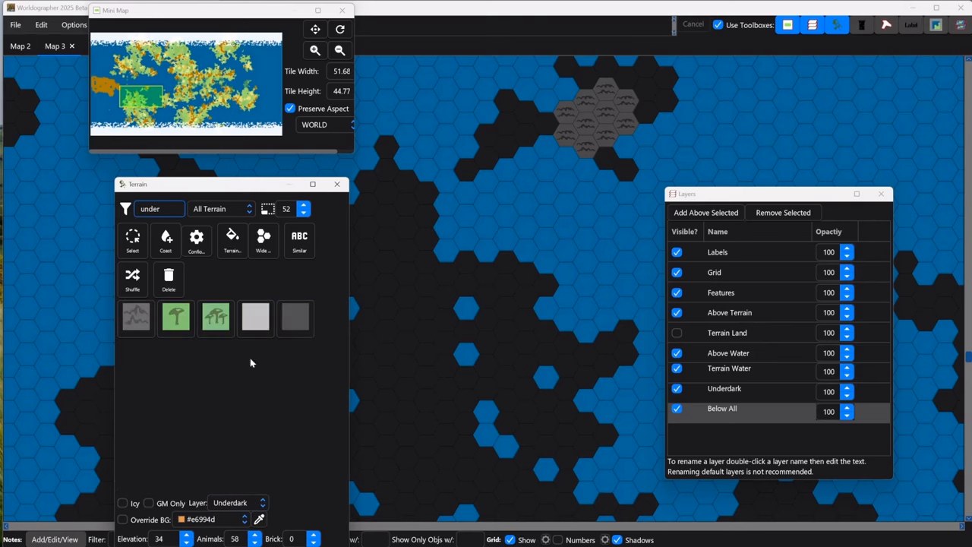
# Step: Paint single-mushroom and mushroom-cluster hexes on the Underdark layer just west of the dark mountains
pyautogui.click(183, 327)
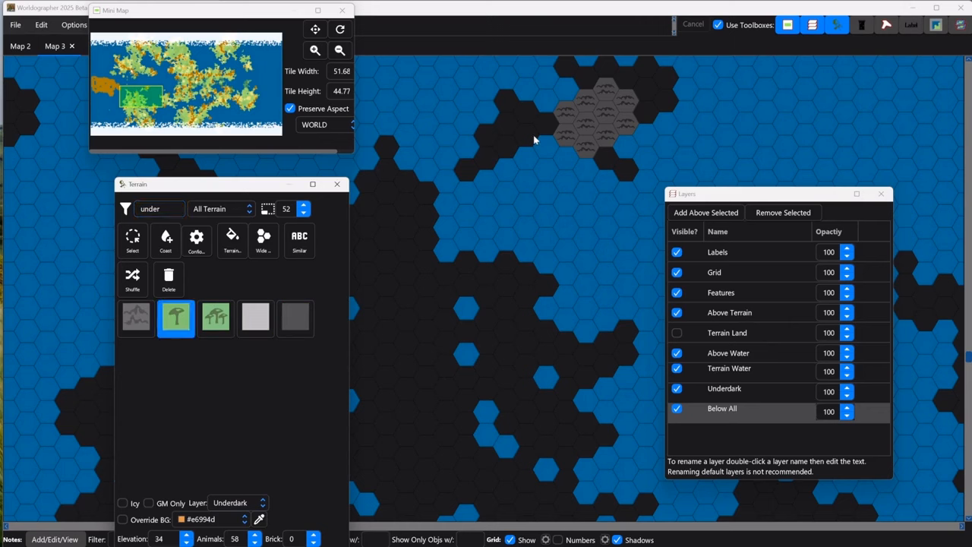
pyautogui.click(535, 139)
pyautogui.click(215, 318)
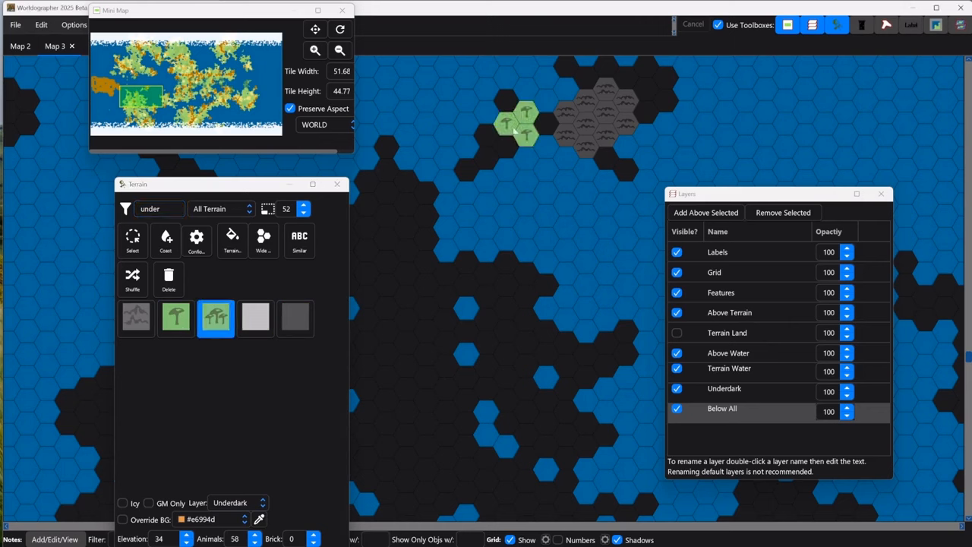
pyautogui.click(544, 127)
pyautogui.click(483, 143)
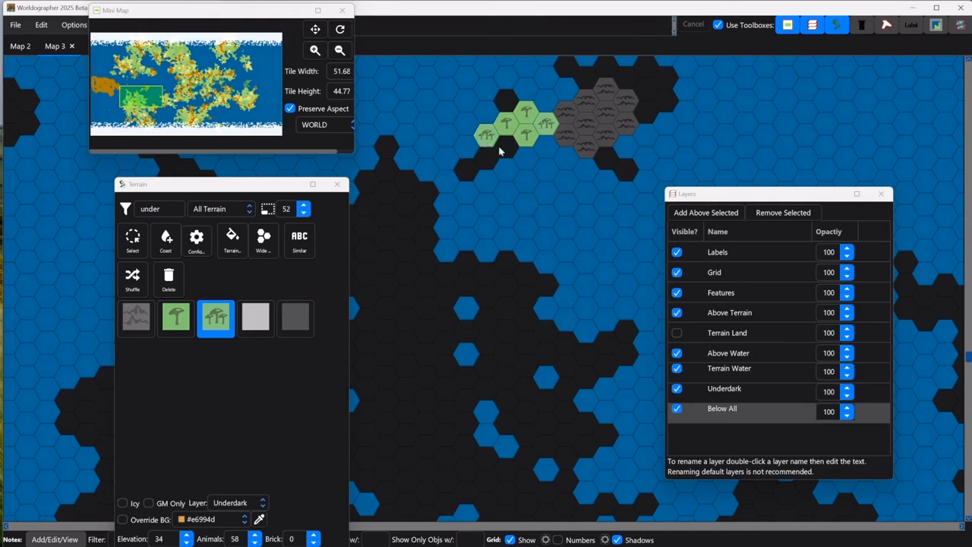
# Step: Paint plain dark grey underground hexes southwest of the mushrooms and around the northern and eastern edge of the dark mountains
pyautogui.click(297, 324)
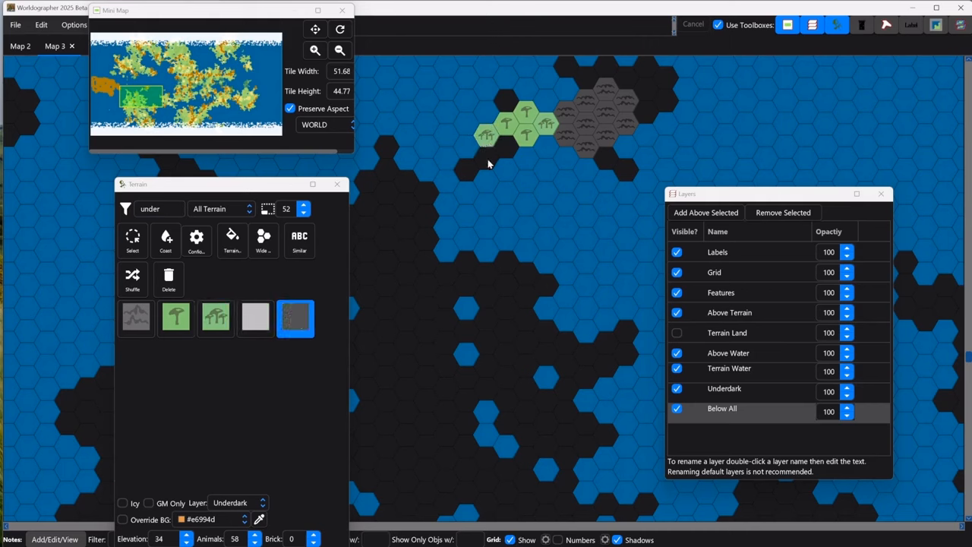
pyautogui.click(490, 156)
pyautogui.click(506, 146)
pyautogui.click(588, 79)
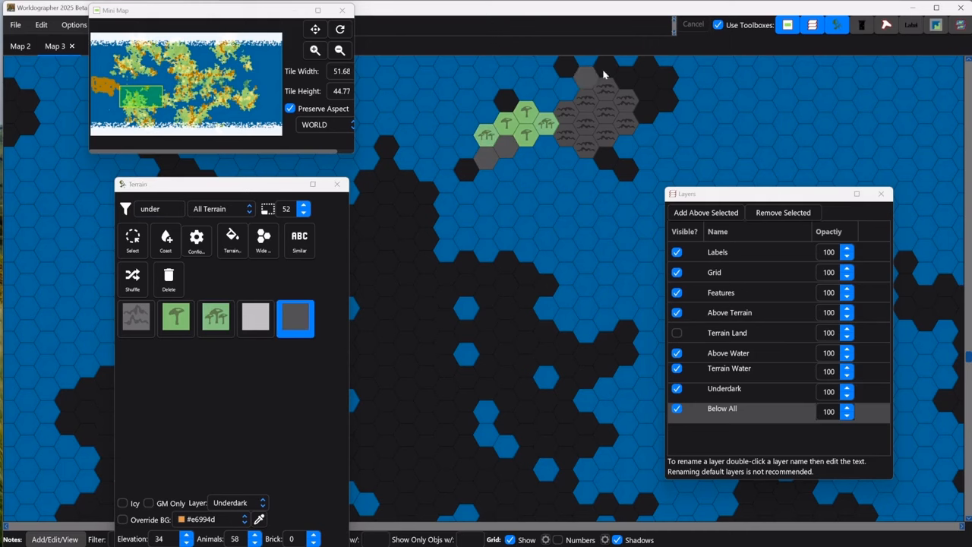
pyautogui.click(606, 68)
pyautogui.click(646, 67)
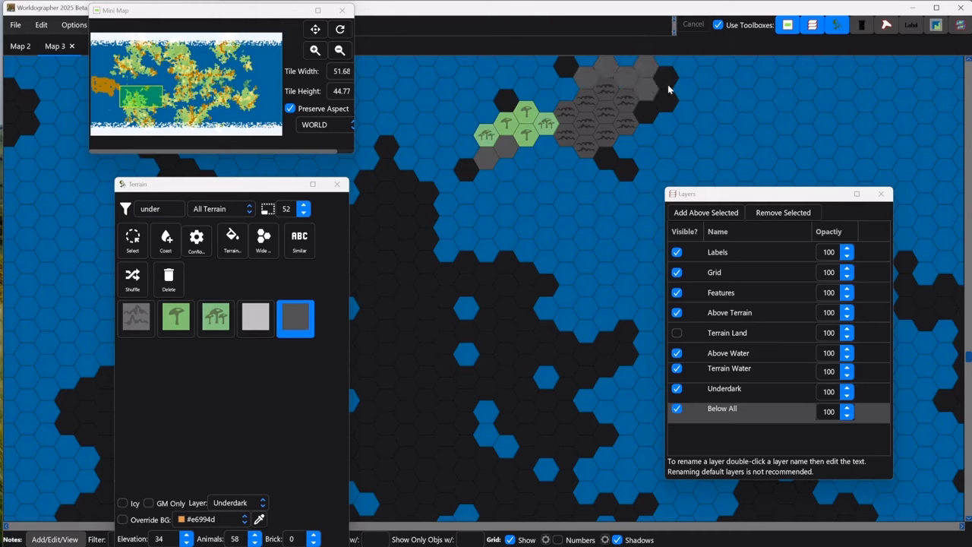
pyautogui.click(647, 113)
# Step: Toggle the Terrain Land layer to compare the surface with the Underdark, leave it visible, and turn off the floating toolboxes
pyautogui.click(677, 334)
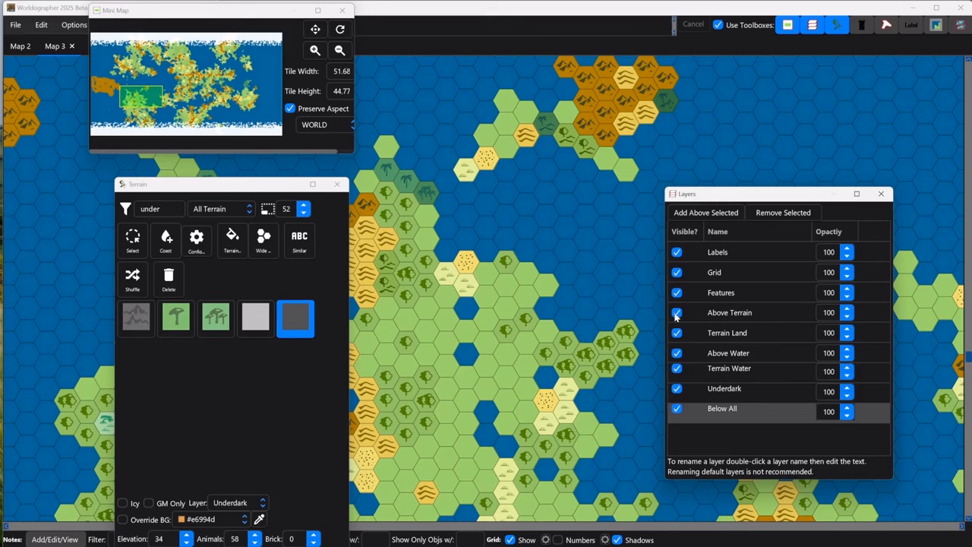
pyautogui.click(678, 333)
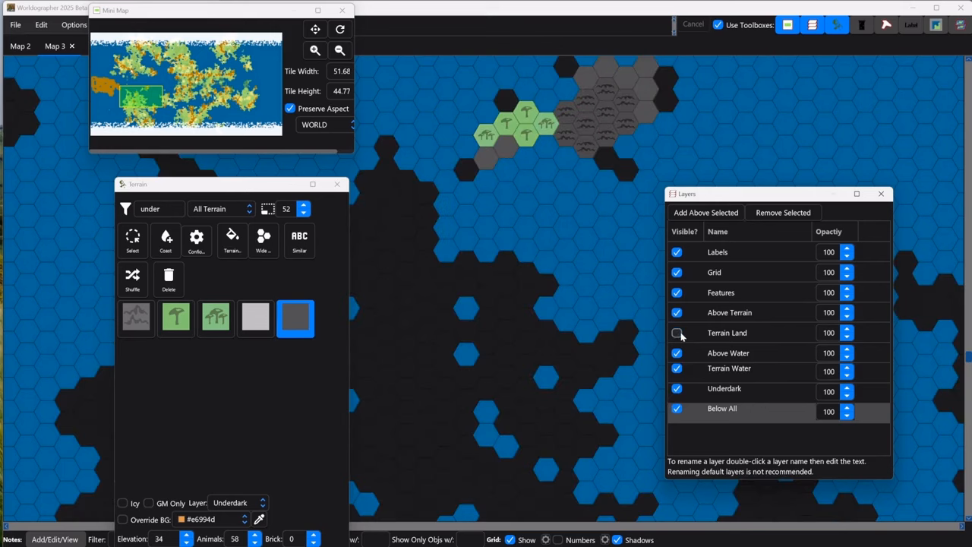
pyautogui.click(678, 334)
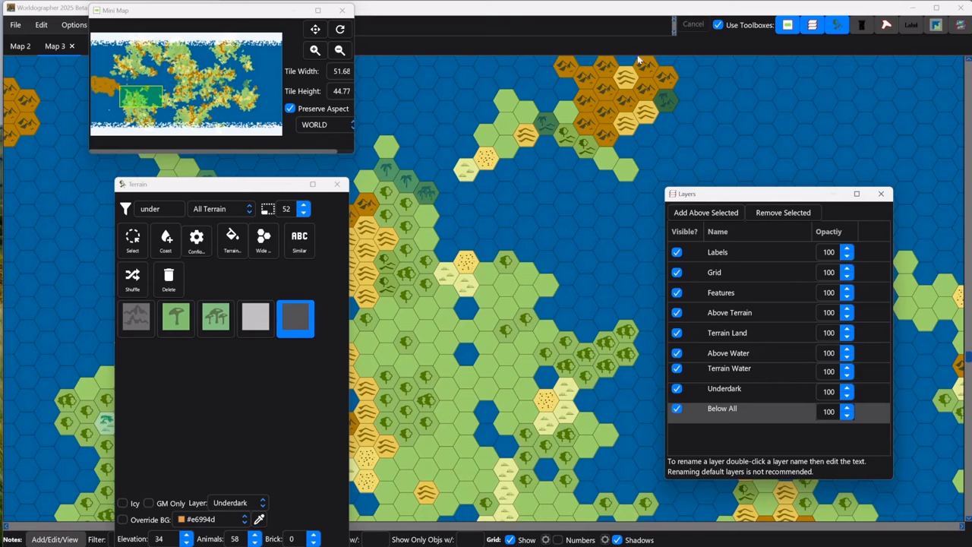
pyautogui.click(719, 26)
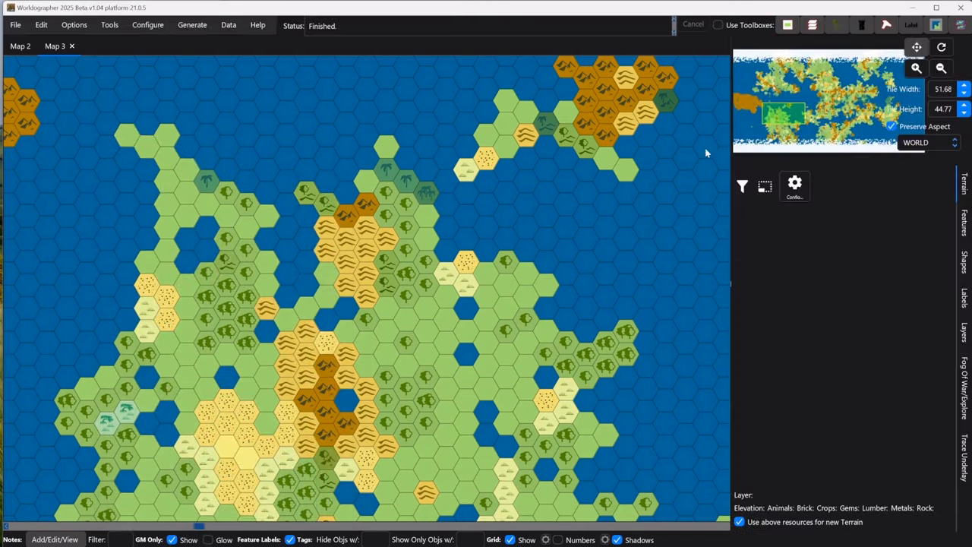
# Step: Place the Classic observatory on the central grassland and, with Place Freely enabled, a tower near the northeastern coast
pyautogui.click(963, 222)
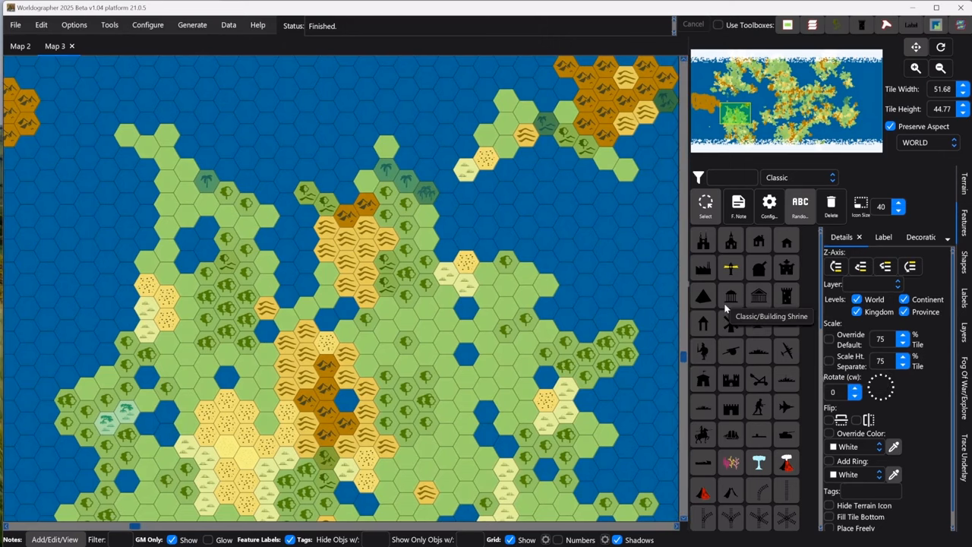
pyautogui.click(761, 272)
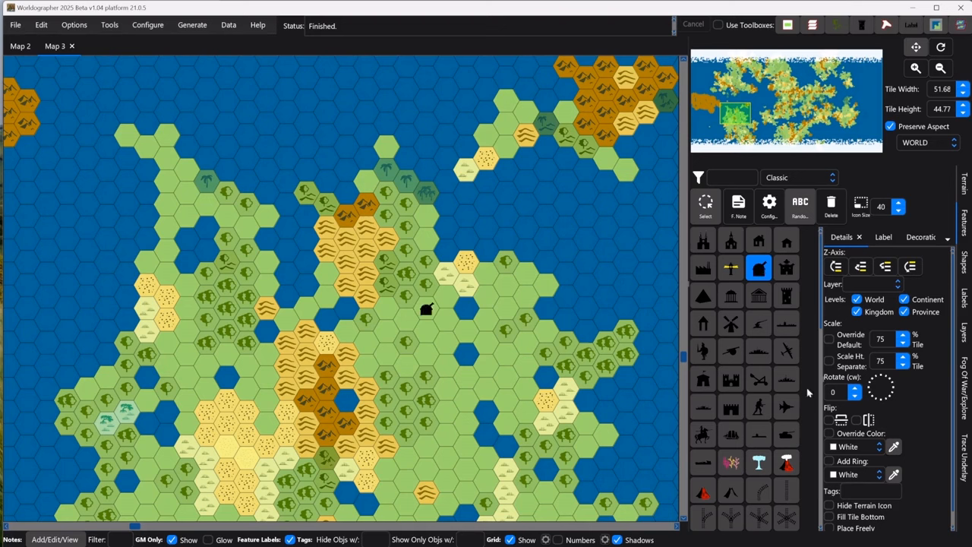
pyautogui.scroll(-1, 928, 431)
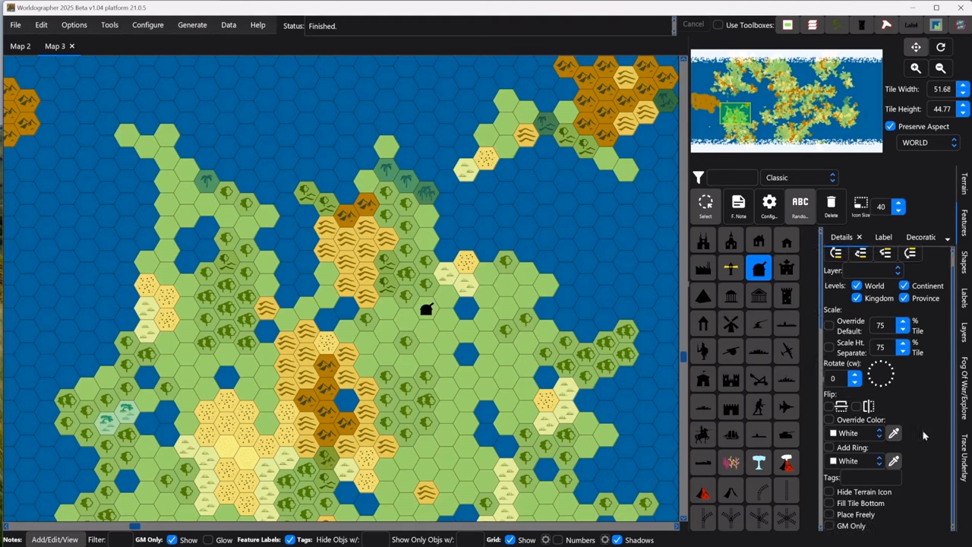
pyautogui.click(829, 515)
pyautogui.click(789, 300)
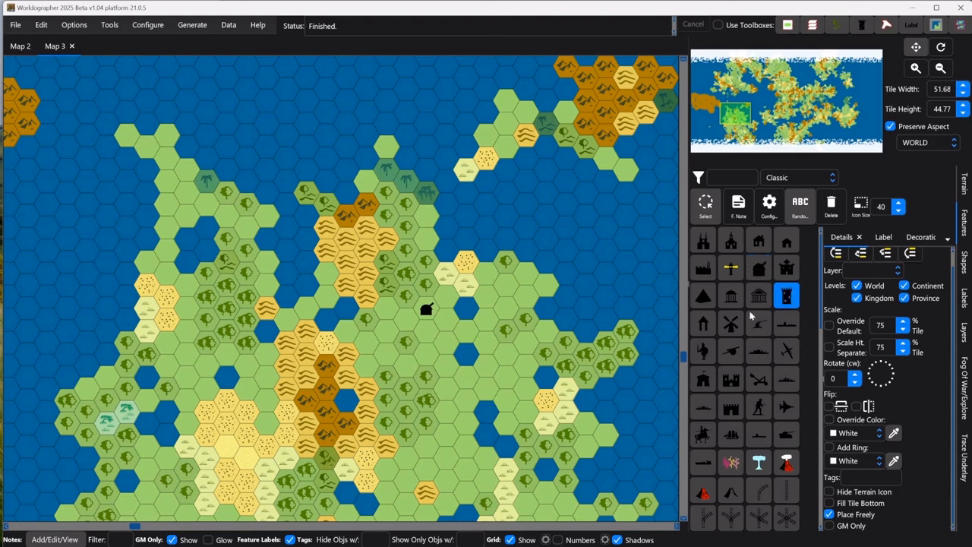
pyautogui.click(498, 281)
# Step: Place a GM Only castle on the grassland south of the observatory and toggle the display of GM-only items off and on
pyautogui.click(830, 525)
pyautogui.click(728, 384)
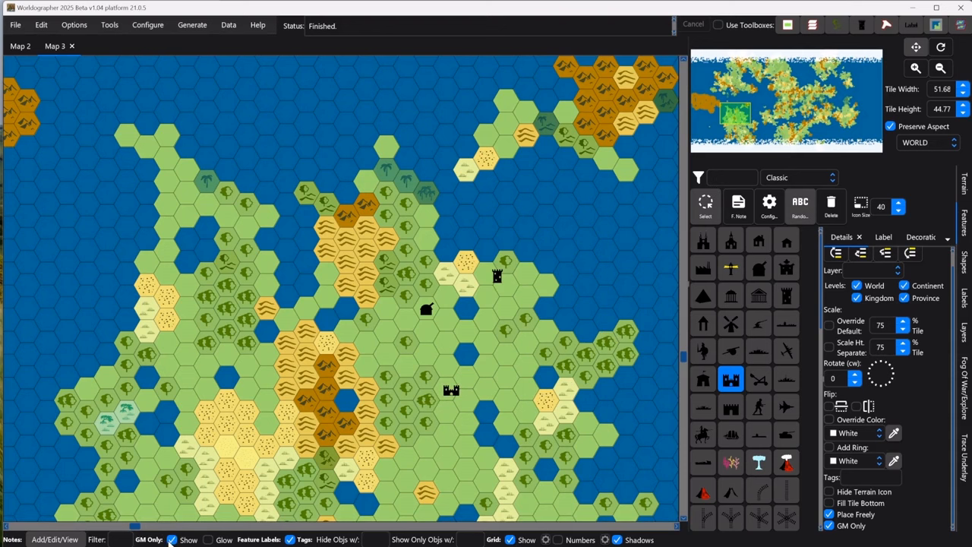
pyautogui.click(172, 539)
pyautogui.click(172, 540)
# Step: Override the castle's scale to 100% with a separate height scale of 75%, try it on the small eastern lake, and undo the placement
pyautogui.click(879, 325)
pyautogui.write('100')
pyautogui.click(829, 326)
pyautogui.click(552, 373)
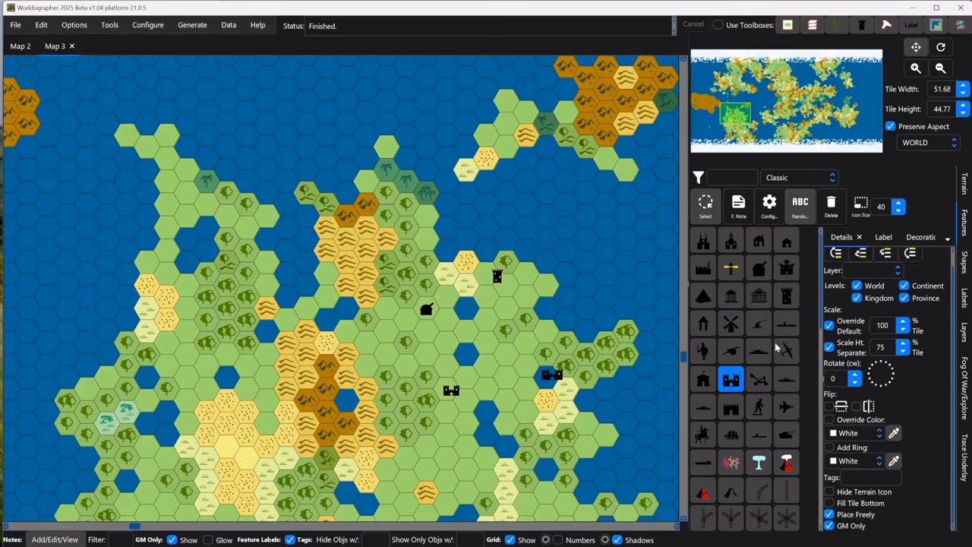
pyautogui.hotkey('ctrl', 'z')
# Step: Set the castle's scale to 75%, its separate height scale to 100% and rotation to 9, and place one east of the existing castle
pyautogui.click(891, 325)
pyautogui.press('BackSpace')
pyautogui.press('BackSpace')
pyautogui.press('BackSpace')
pyautogui.write('7')
pyautogui.click(854, 376)
pyautogui.click(495, 379)
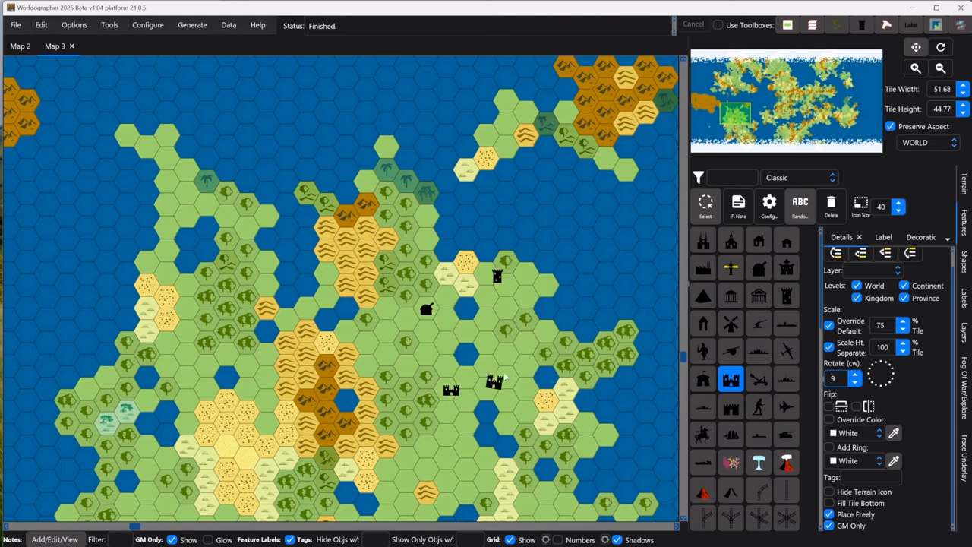
# Step: Try different rotation angles for the castle and reset its rotation to 0
pyautogui.click(857, 383)
pyautogui.click(894, 377)
pyautogui.click(893, 386)
pyautogui.click(877, 388)
# Step: Enable the color override in white and place three white castles on the eastern grassland and around the sandy hexes
pyautogui.click(829, 419)
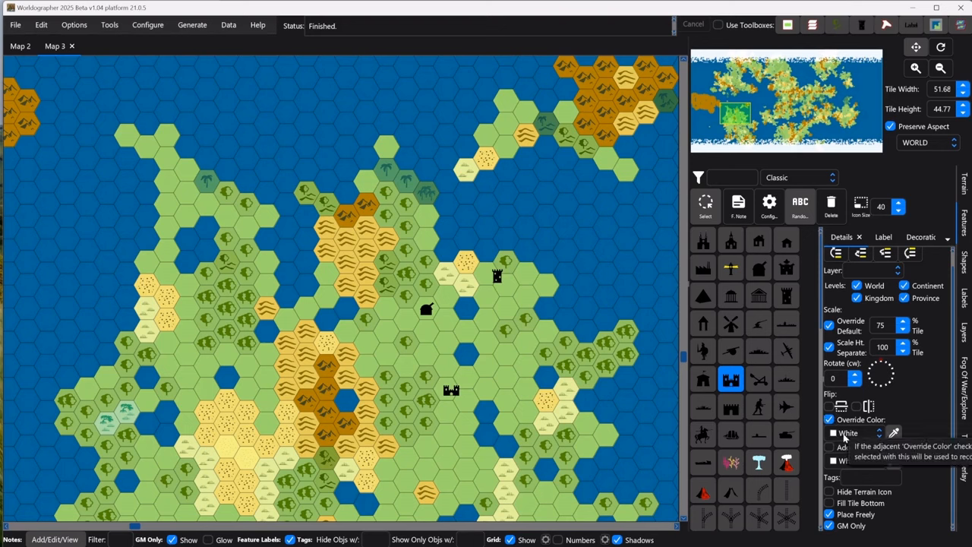
pyautogui.click(732, 380)
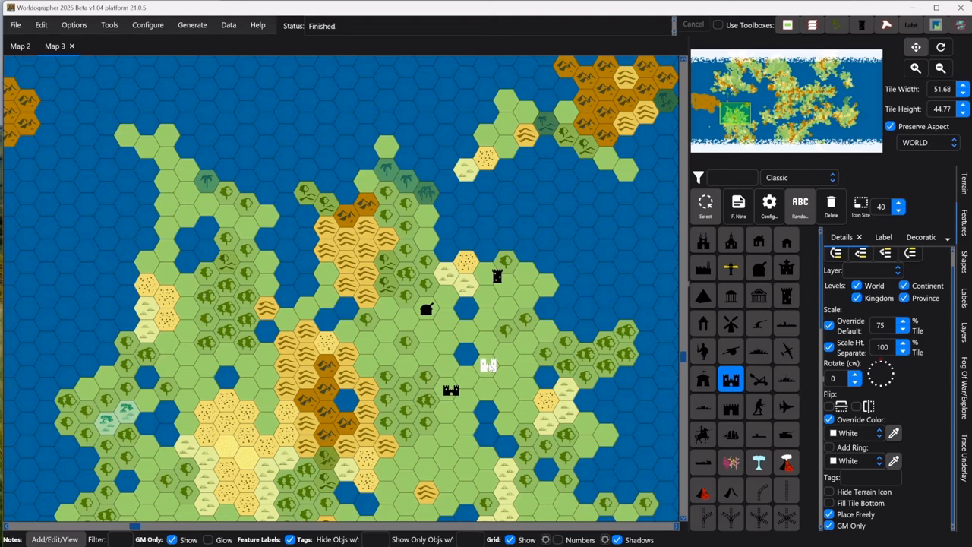
pyautogui.click(509, 364)
pyautogui.click(526, 400)
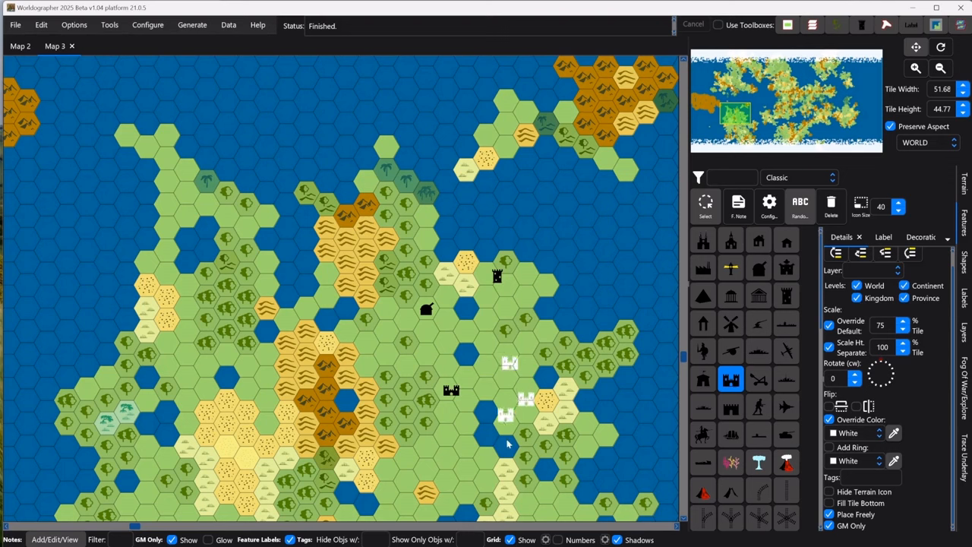
pyautogui.click(541, 439)
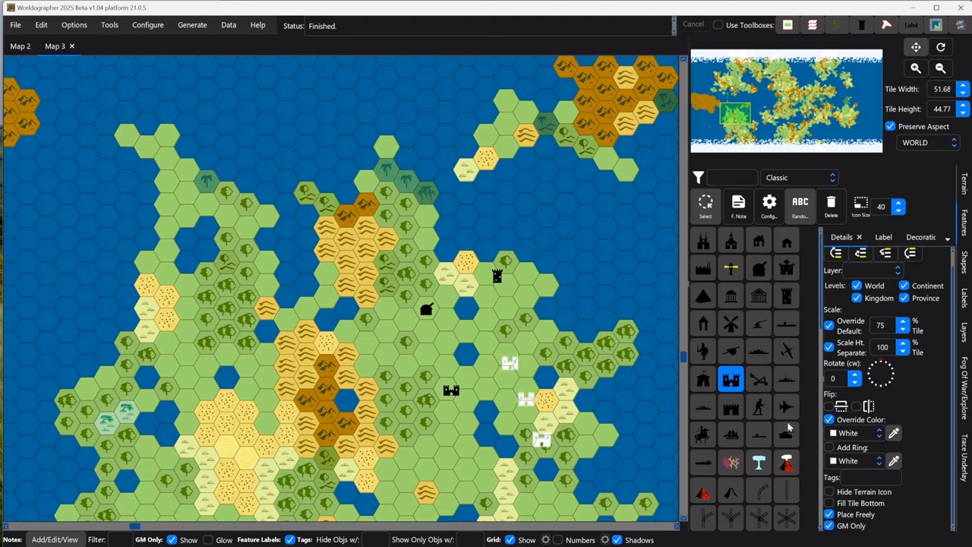
# Step: Change the override color to dark red and place three castles along the woodland east of the central hills
pyautogui.click(848, 437)
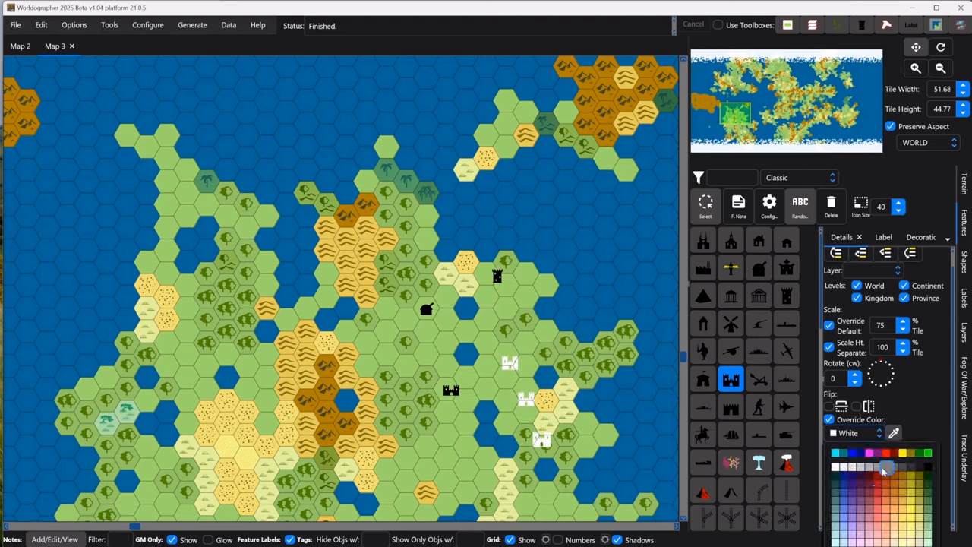
pyautogui.click(896, 454)
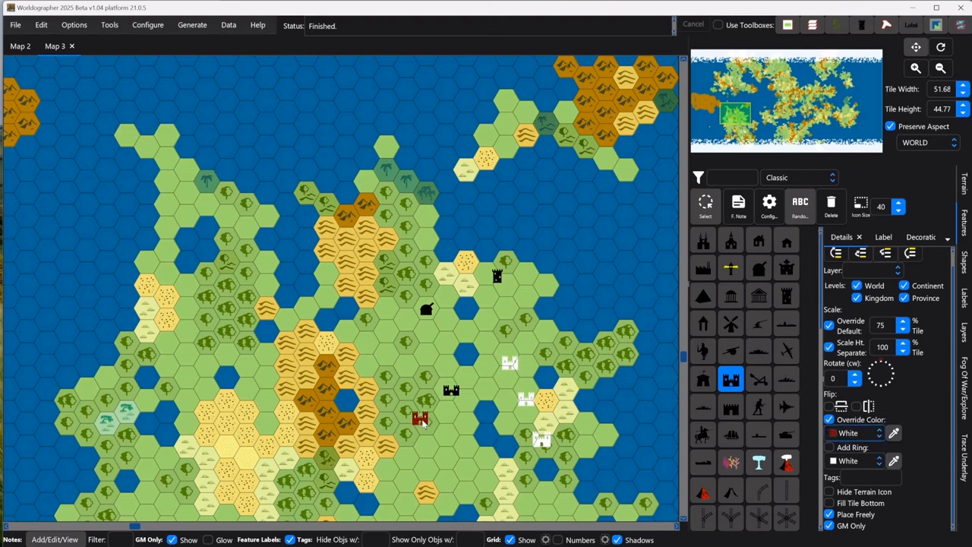
pyautogui.click(424, 421)
pyautogui.click(389, 343)
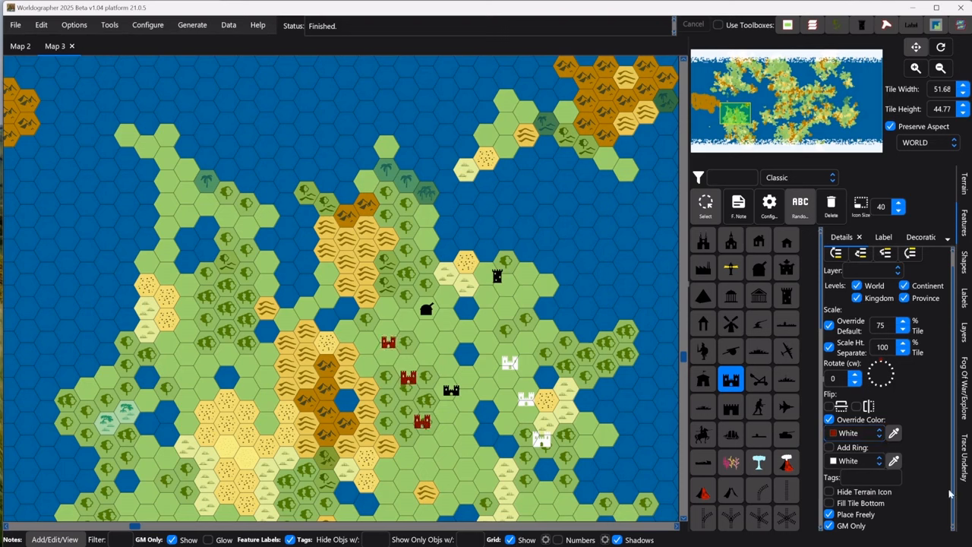
# Step: Enable a ring around placed features and set the ring color to orange
pyautogui.click(830, 449)
pyautogui.click(861, 461)
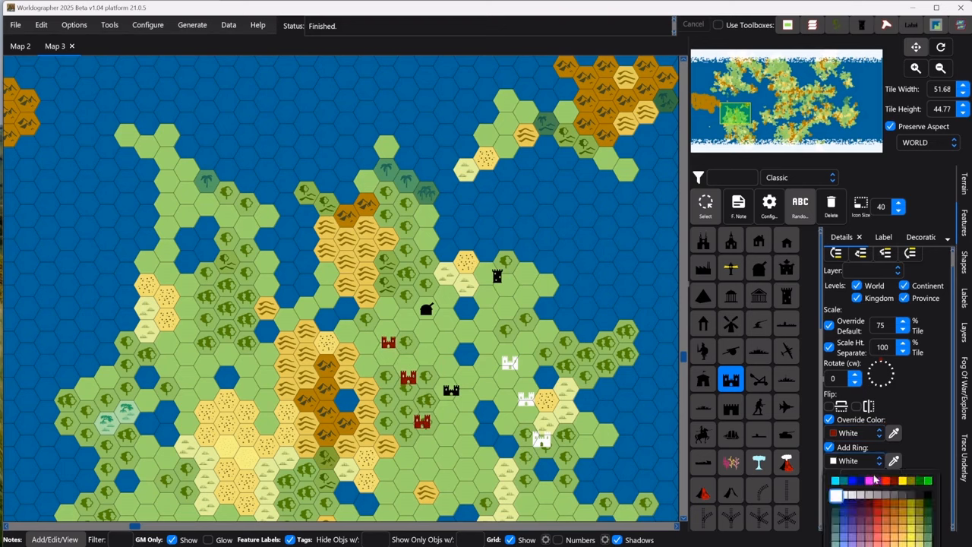
pyautogui.click(904, 521)
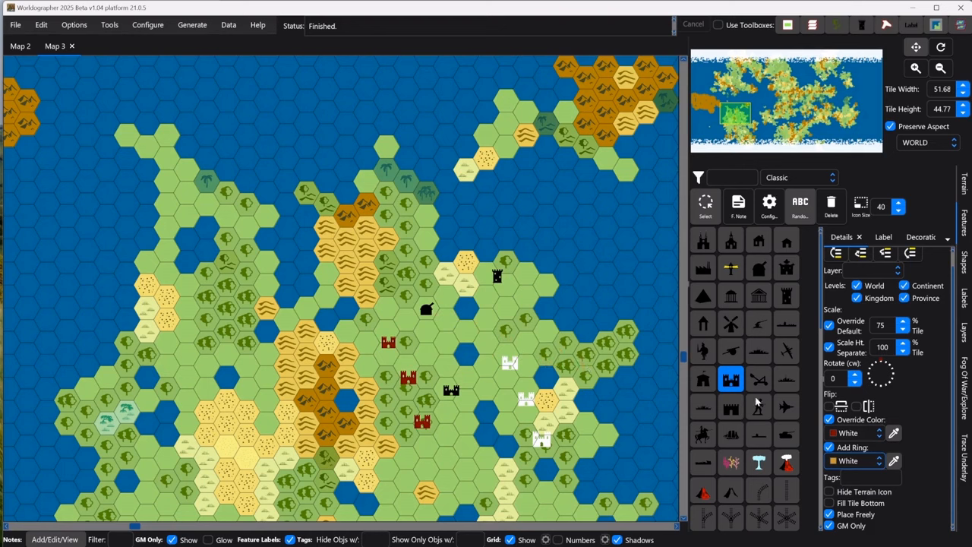
# Step: Browse the Classic feature icons, switch the feature category to Creature, and choose the dragon
pyautogui.scroll(-8, 745, 345)
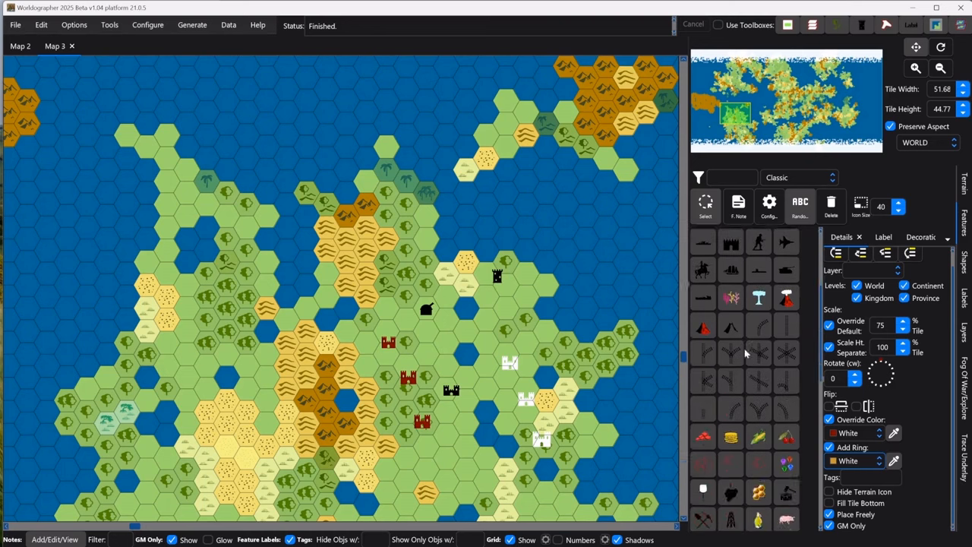
pyautogui.scroll(-5, 734, 357)
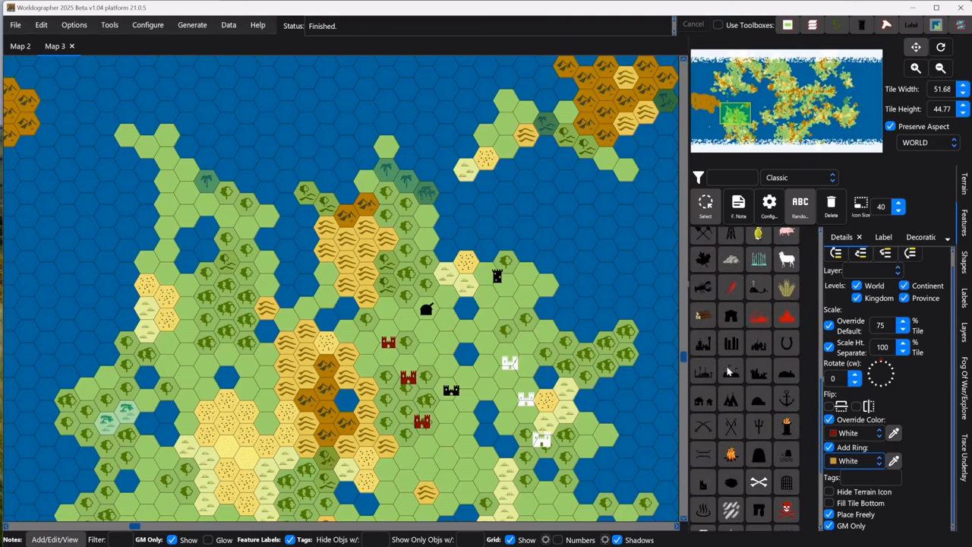
pyautogui.scroll(3, 733, 372)
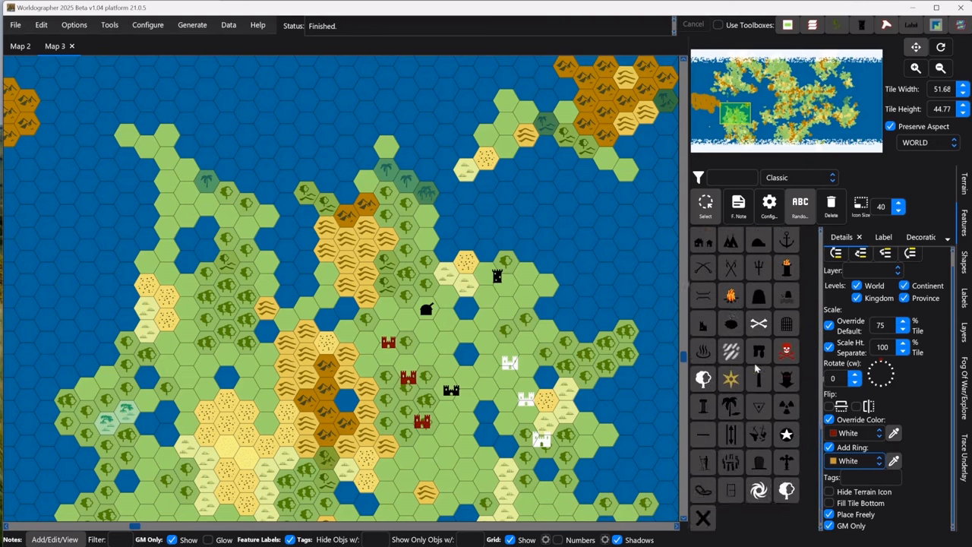
pyautogui.scroll(5, 754, 363)
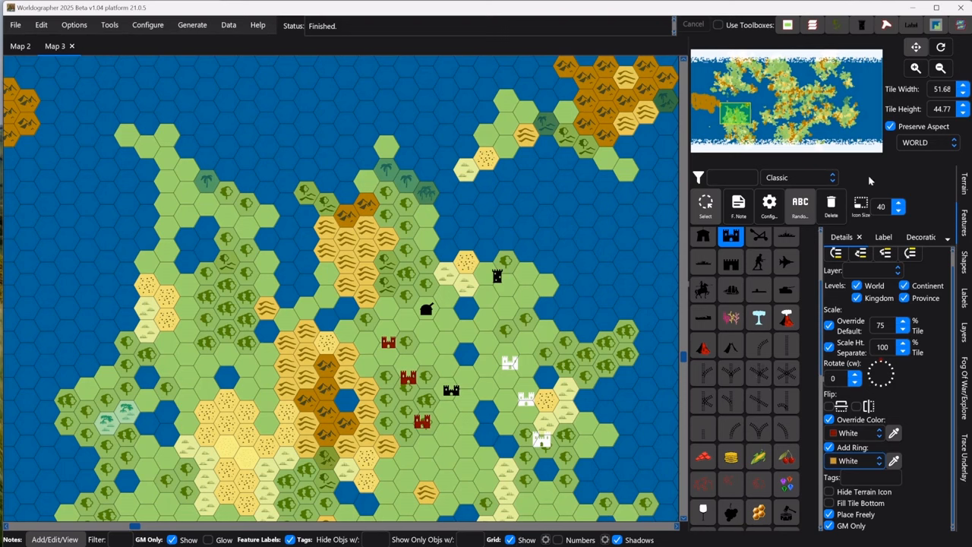
pyautogui.click(832, 177)
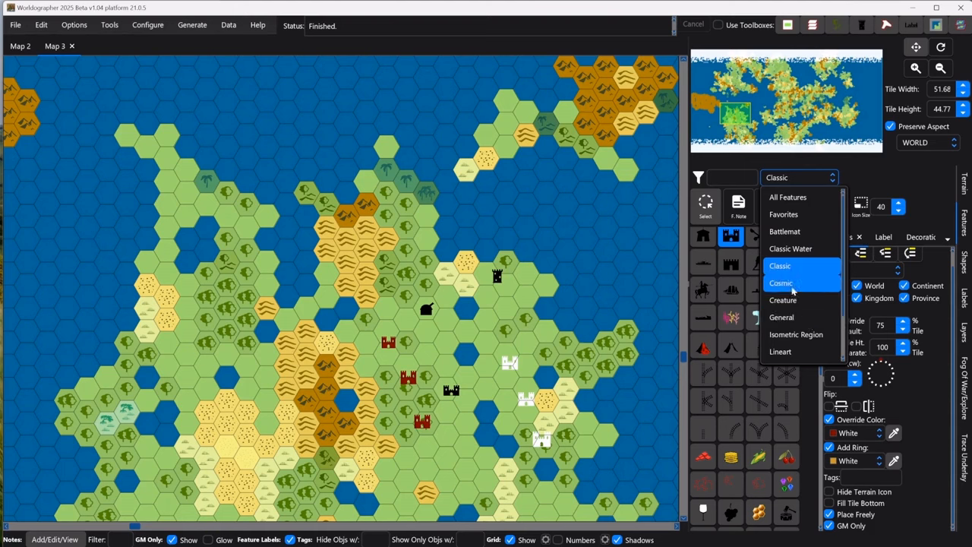
pyautogui.scroll(-1, 791, 301)
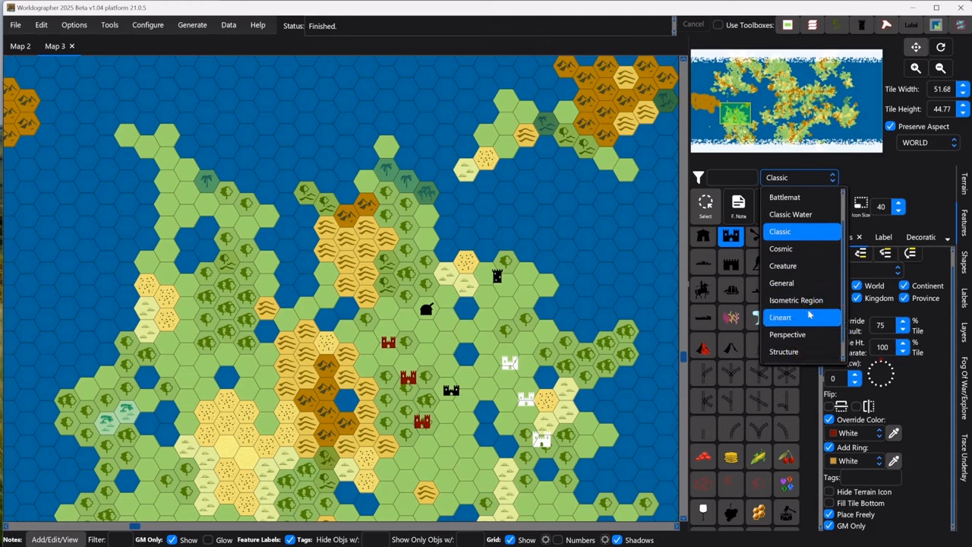
pyautogui.click(793, 267)
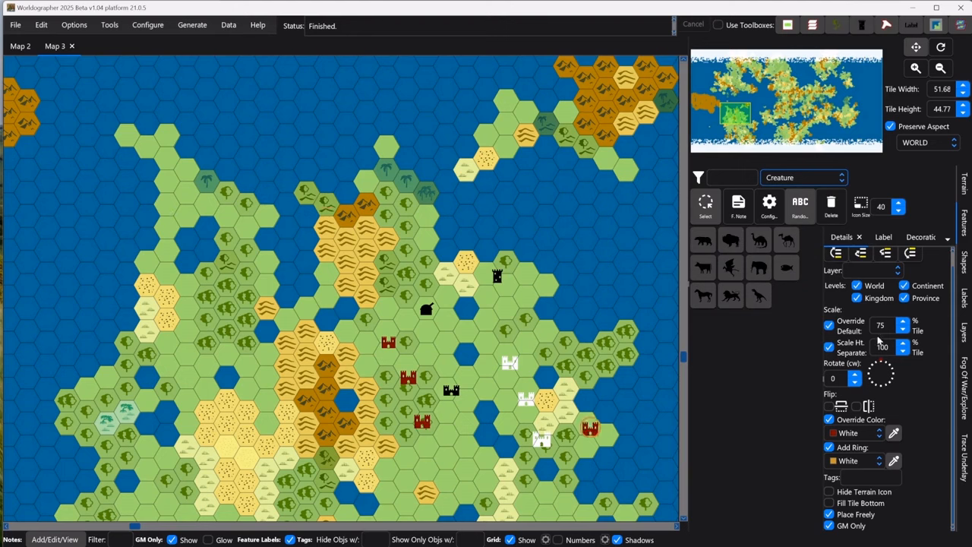
pyautogui.click(731, 268)
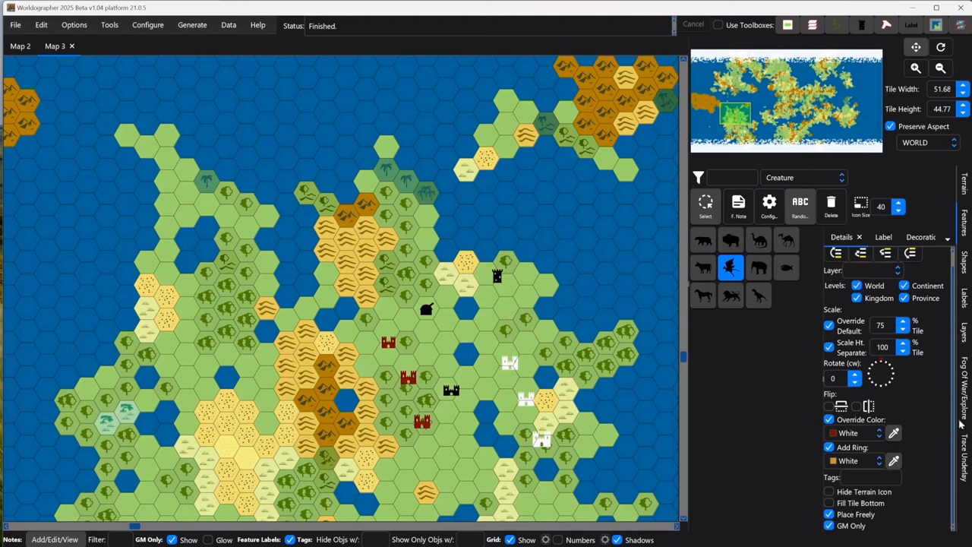
# Step: Select the tower near the northeastern coast, generate a feature note with details for it, and save the note
pyautogui.click(705, 206)
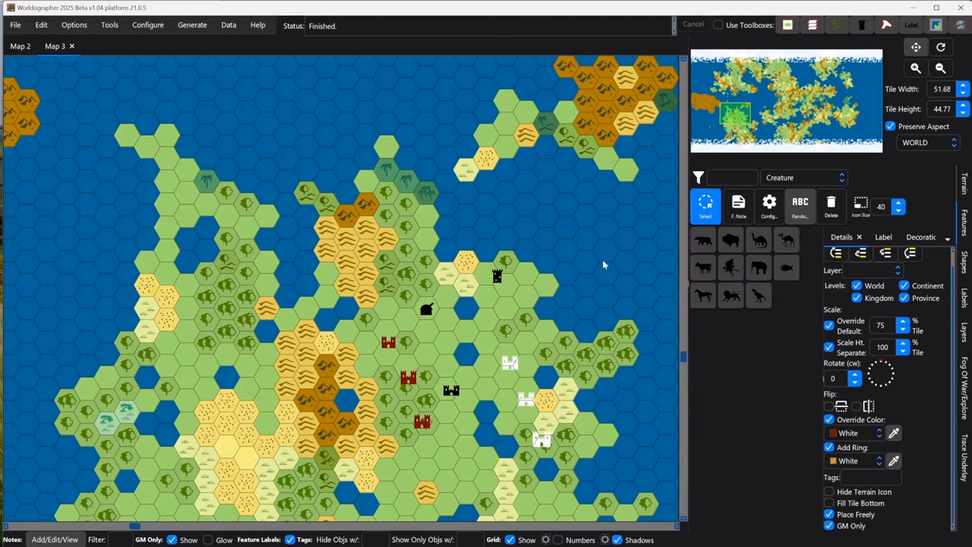
pyautogui.click(498, 277)
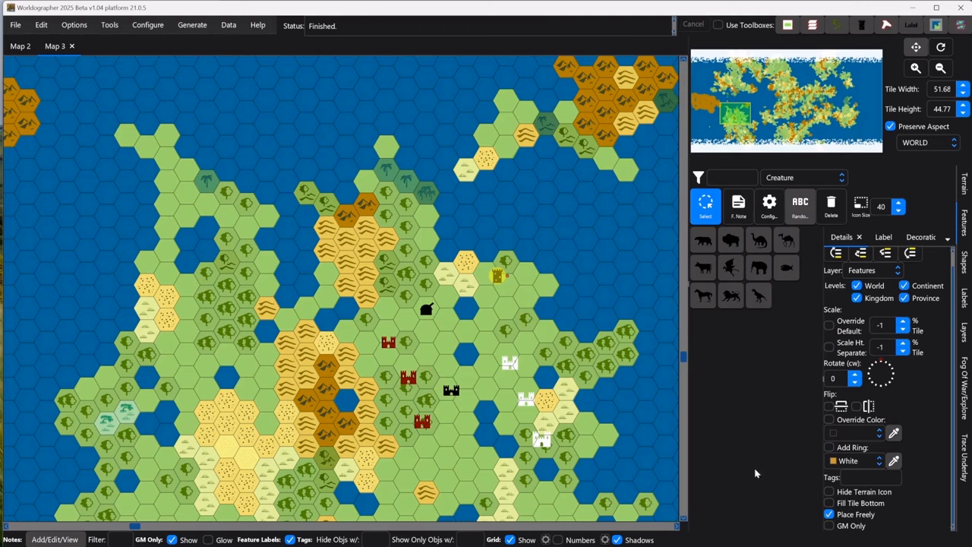
pyautogui.click(737, 216)
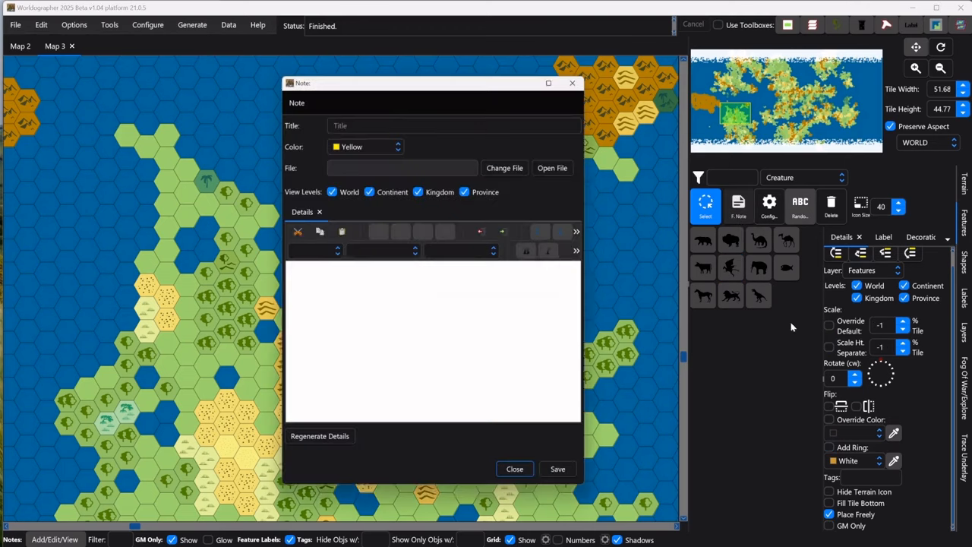
pyautogui.moveTo(355, 87); pyautogui.dragTo(181, 86)
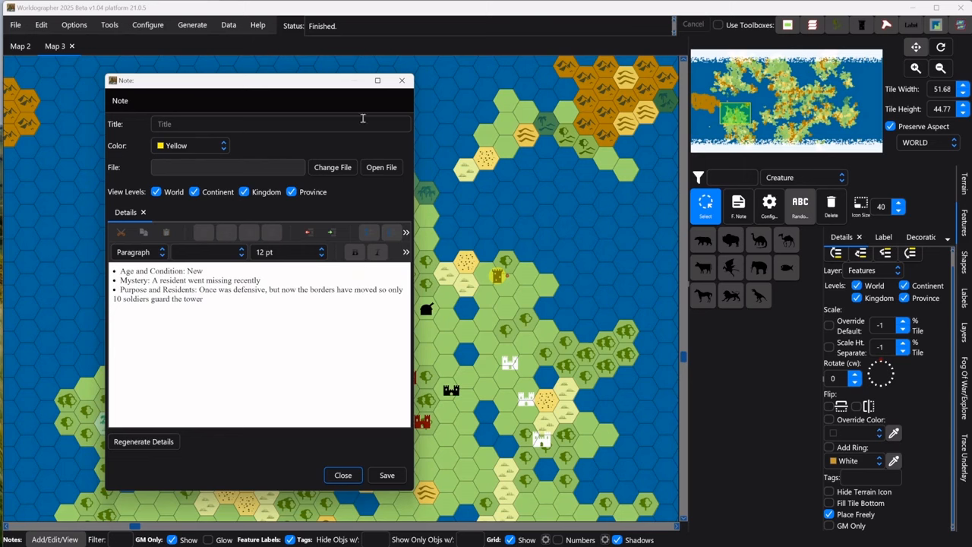
pyautogui.click(401, 82)
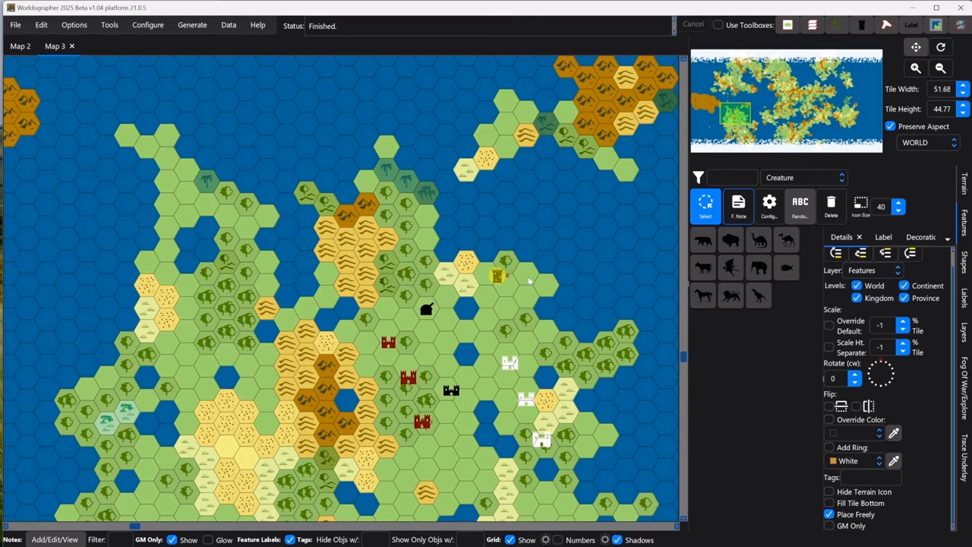
pyautogui.click(736, 207)
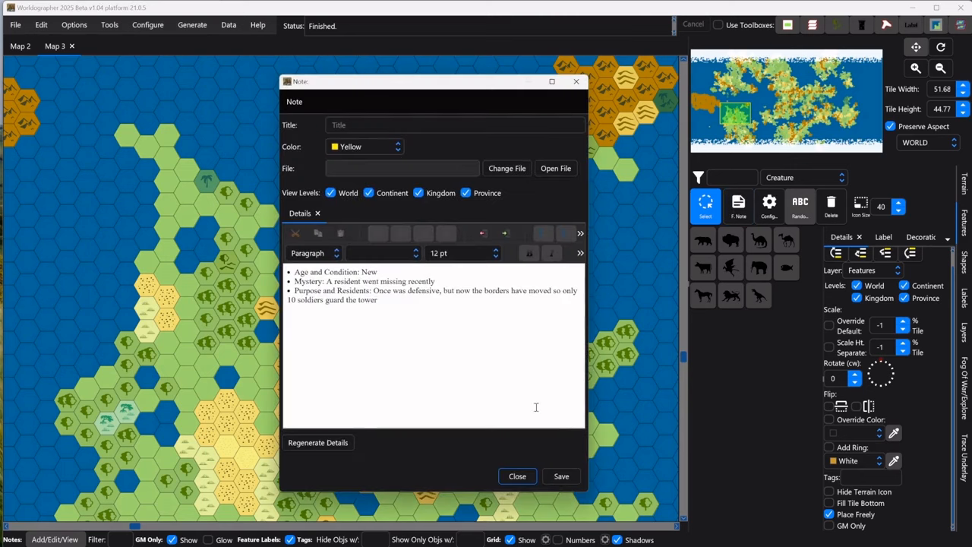
pyautogui.click(561, 477)
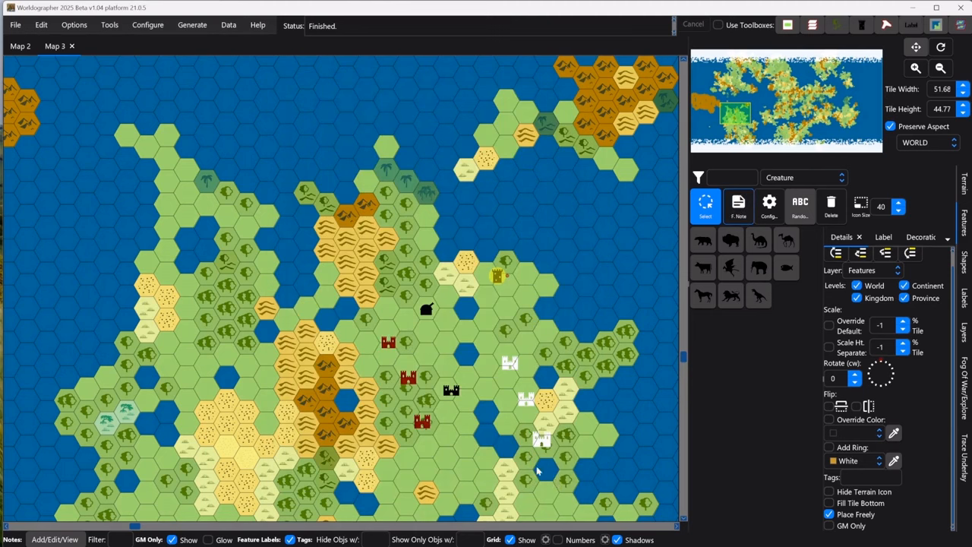
# Step: Turn on note viewing, open the tower's saved note to read its details, and close it
pyautogui.click(53, 540)
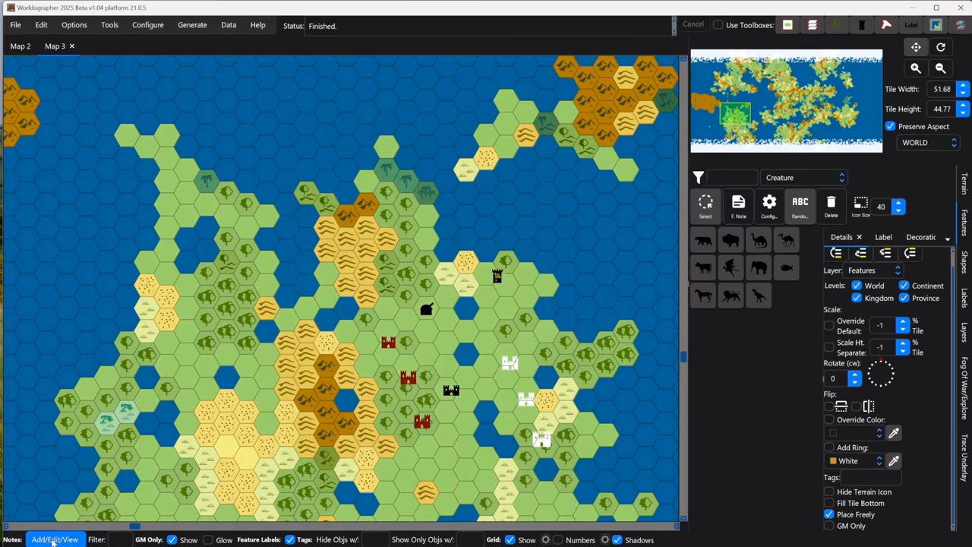
pyautogui.click(497, 280)
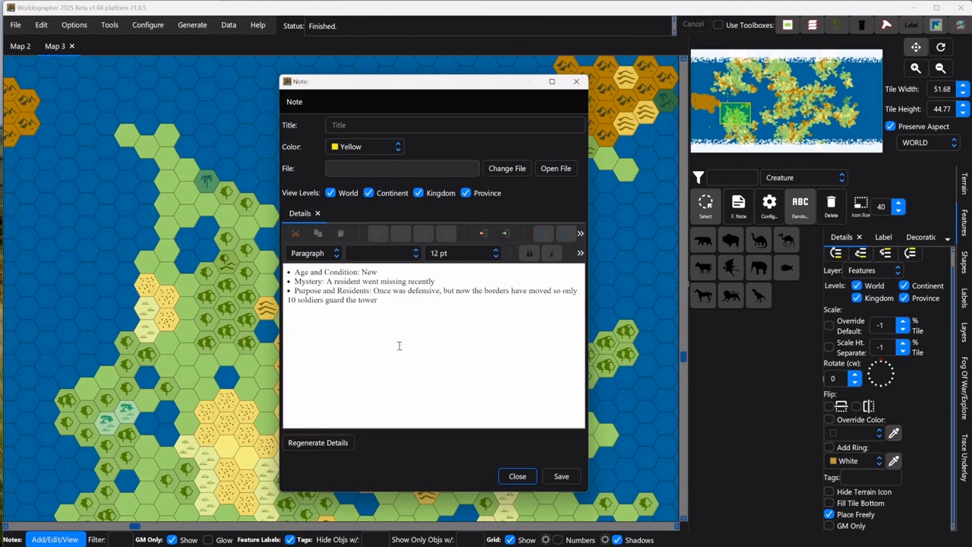
pyautogui.click(582, 85)
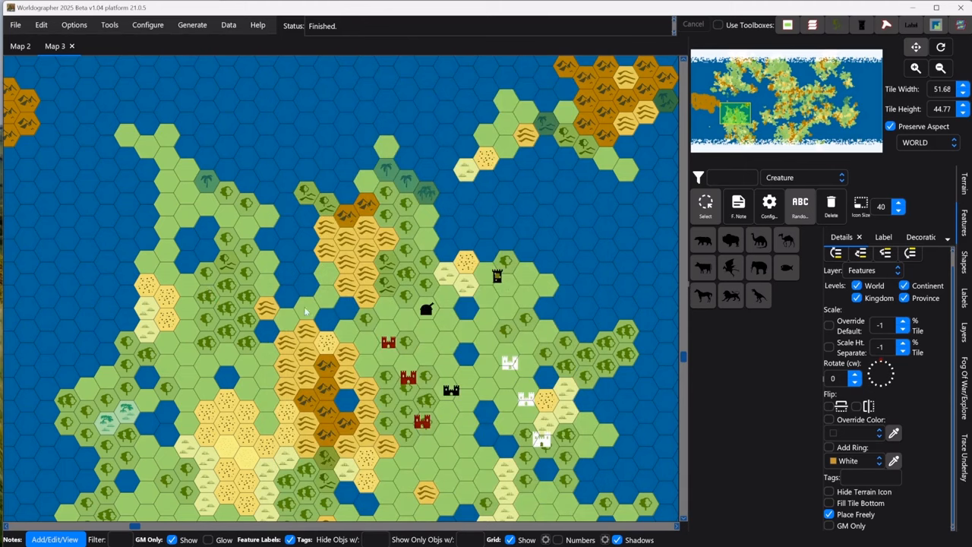
pyautogui.rightClick(309, 316)
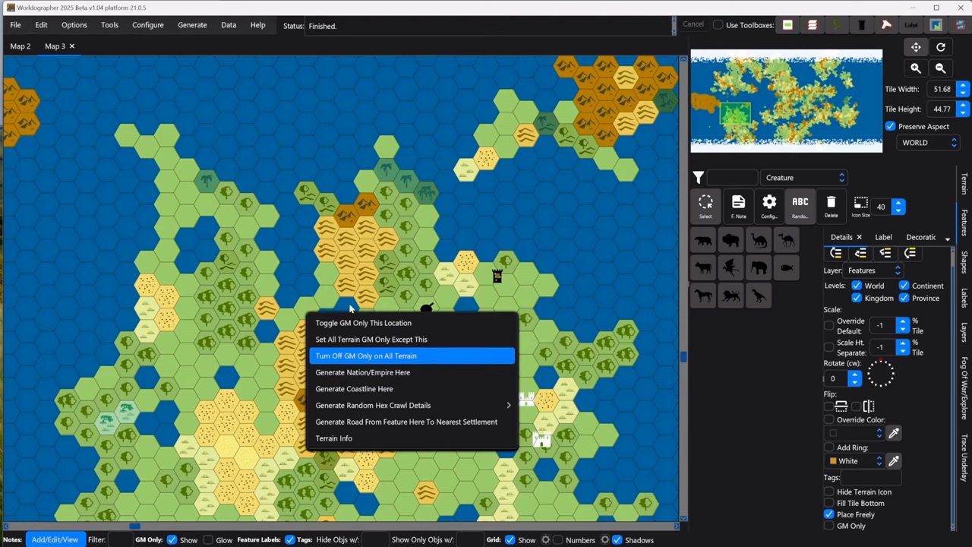
pyautogui.click(300, 316)
pyautogui.doubleClick(300, 316)
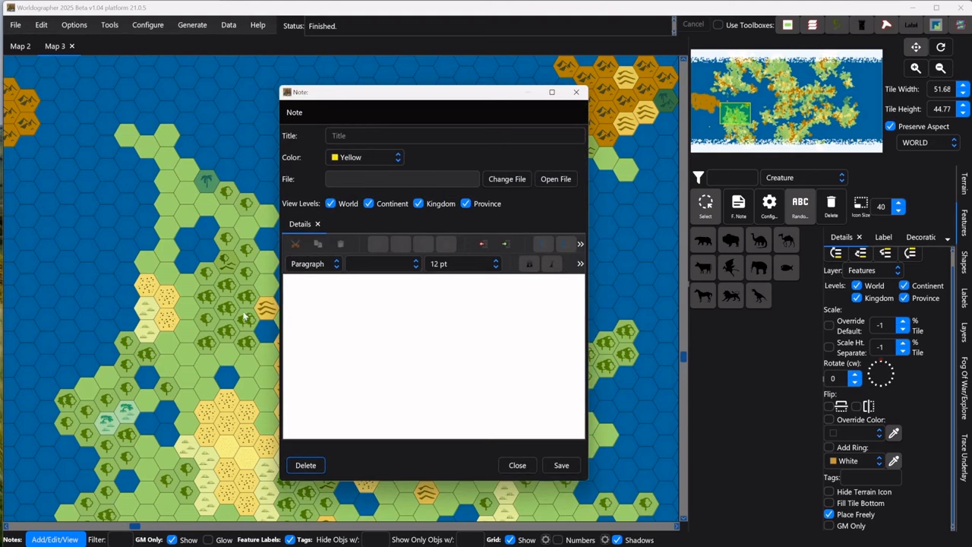
pyautogui.click(577, 92)
pyautogui.rightClick(312, 320)
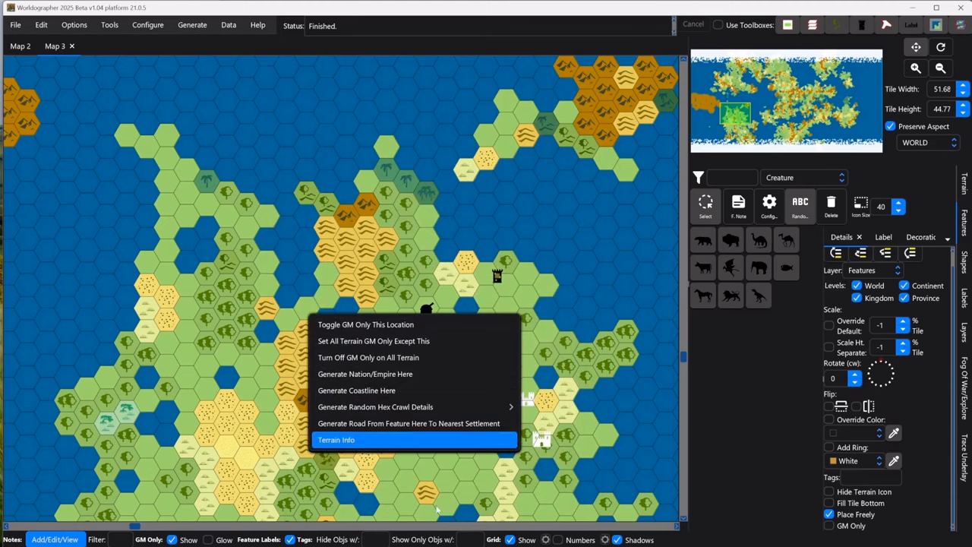
pyautogui.click(781, 474)
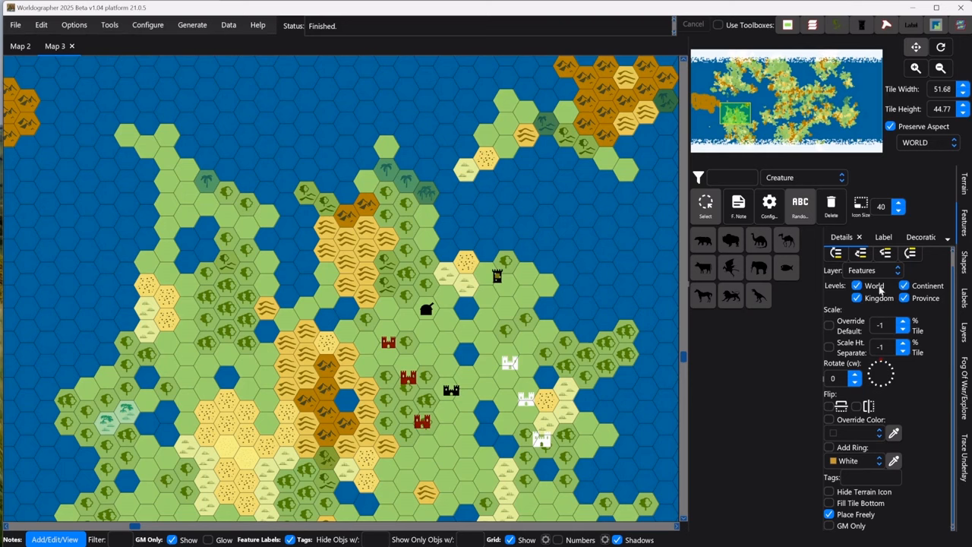
# Step: Generate coasts for the whole map as colored coast shapes that add land, converting adjacent water hexes to sea
pyautogui.click(961, 262)
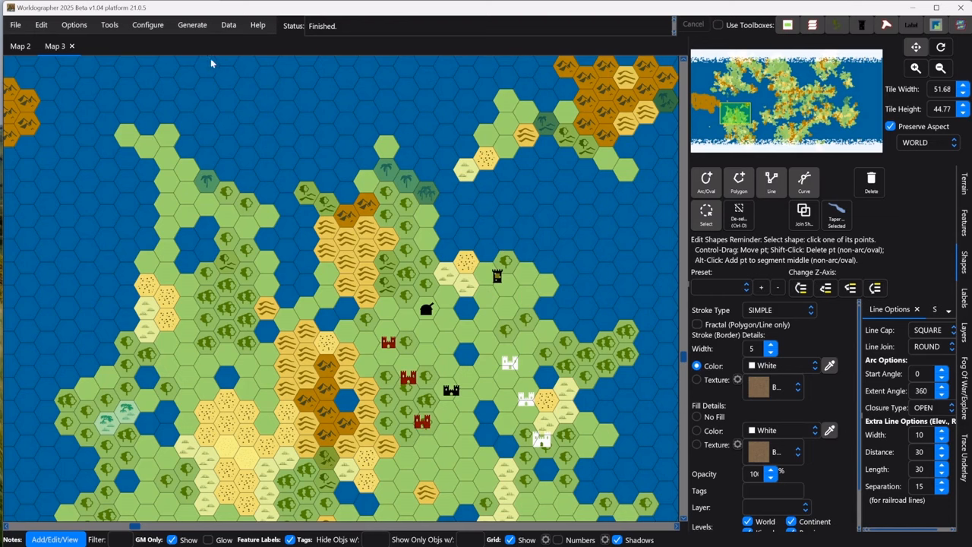
pyautogui.click(191, 25)
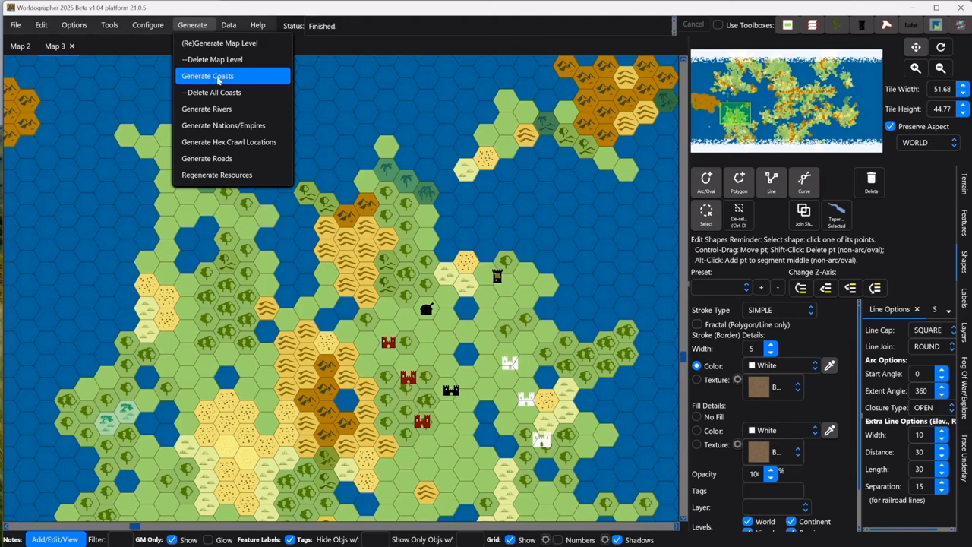
pyautogui.click(218, 80)
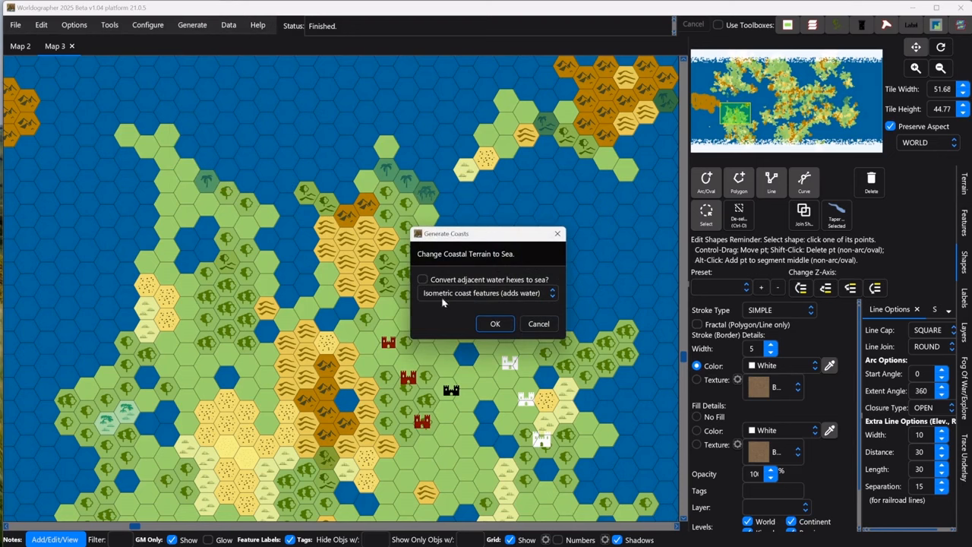
pyautogui.click(423, 280)
pyautogui.click(498, 298)
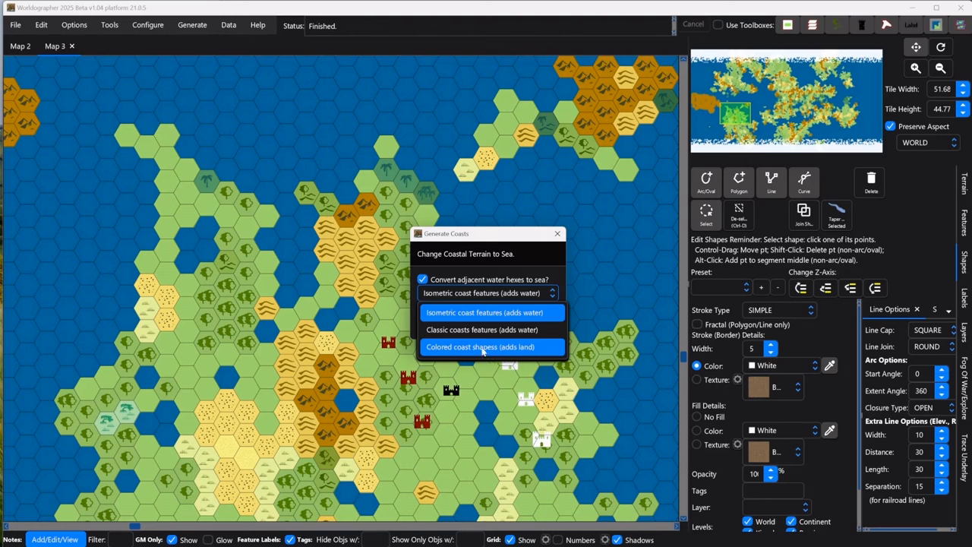
pyautogui.click(480, 347)
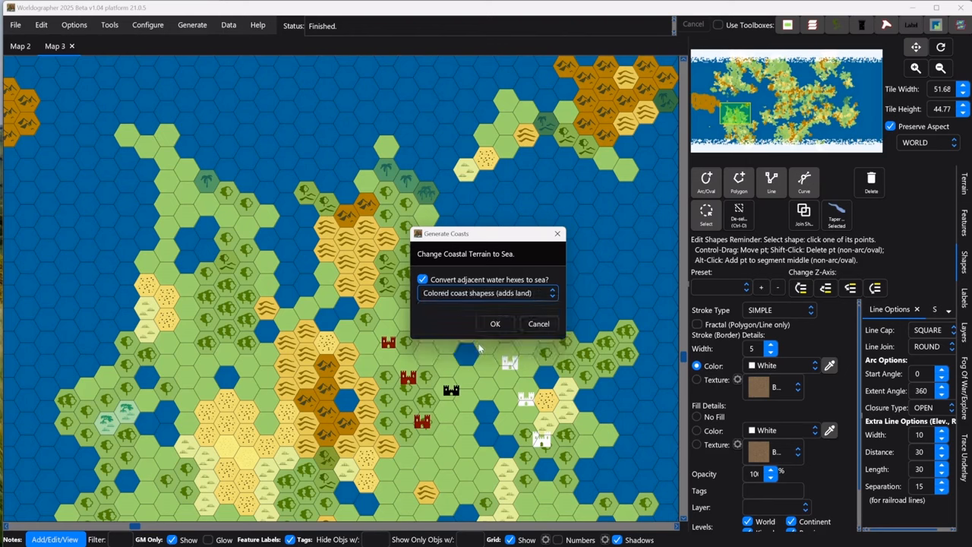
pyautogui.click(494, 324)
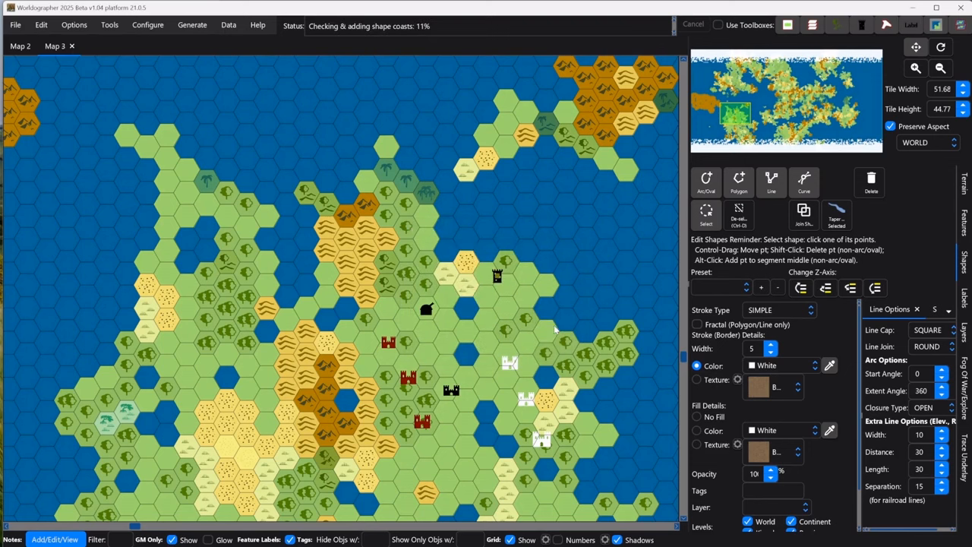
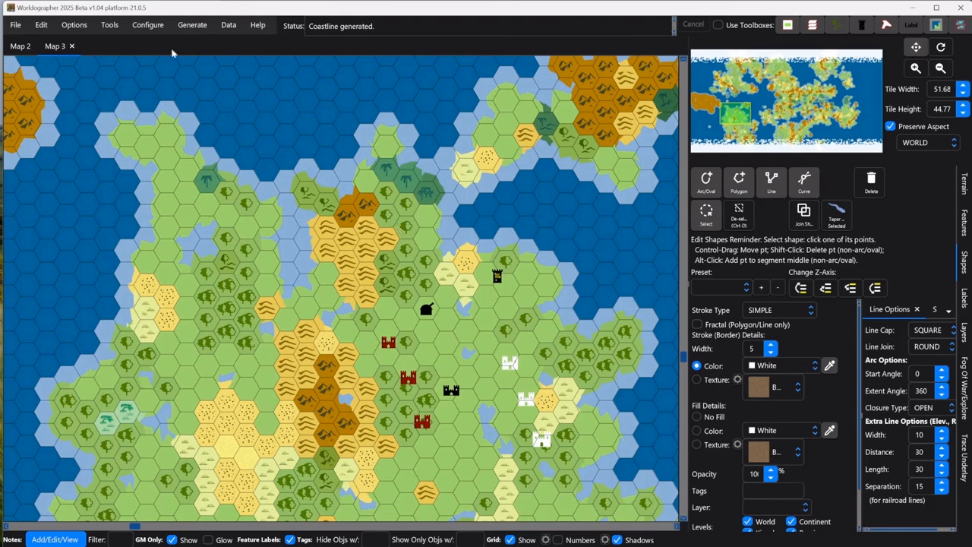
# Step: Generate rivers at 10 per 10000 tiles using the Shapes - Classic style and inspect them on the central continent
pyautogui.click(191, 25)
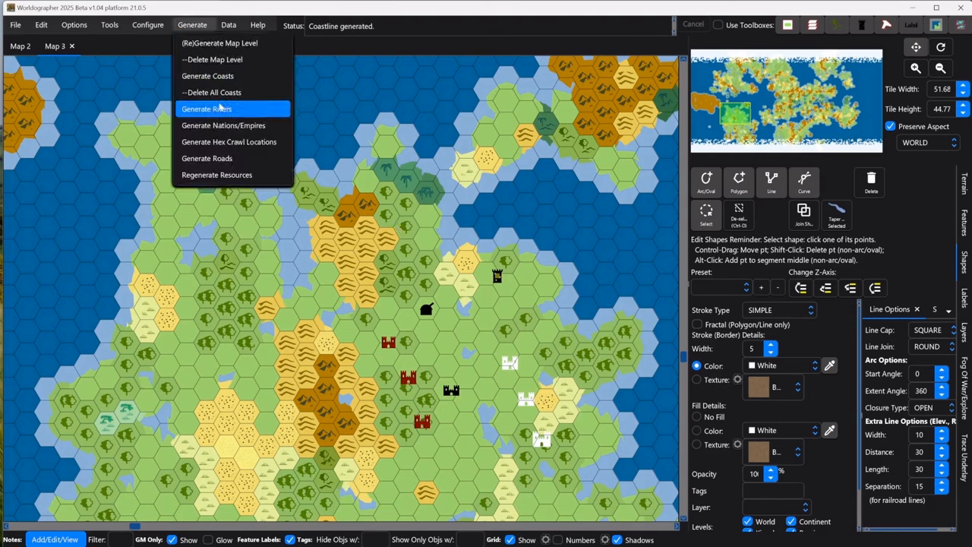
pyautogui.click(219, 109)
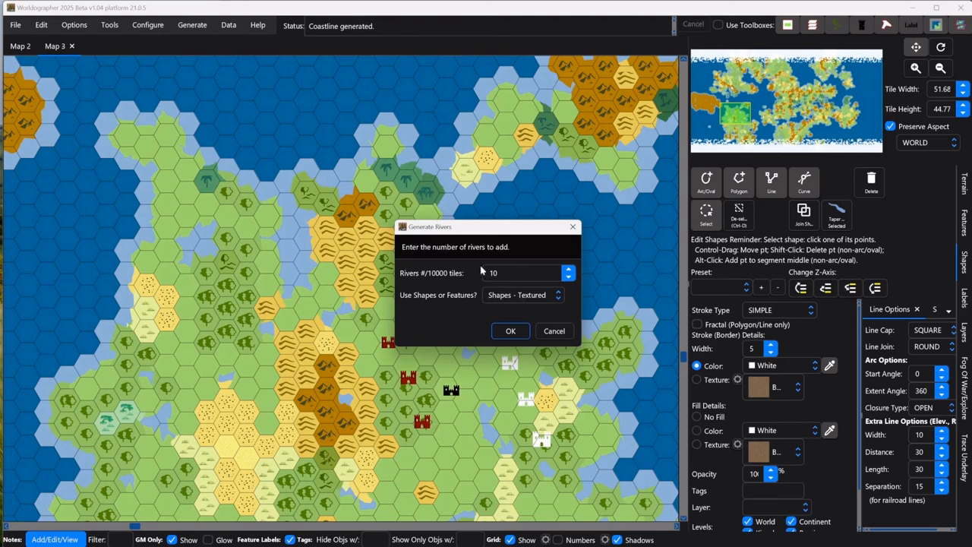
pyautogui.click(507, 298)
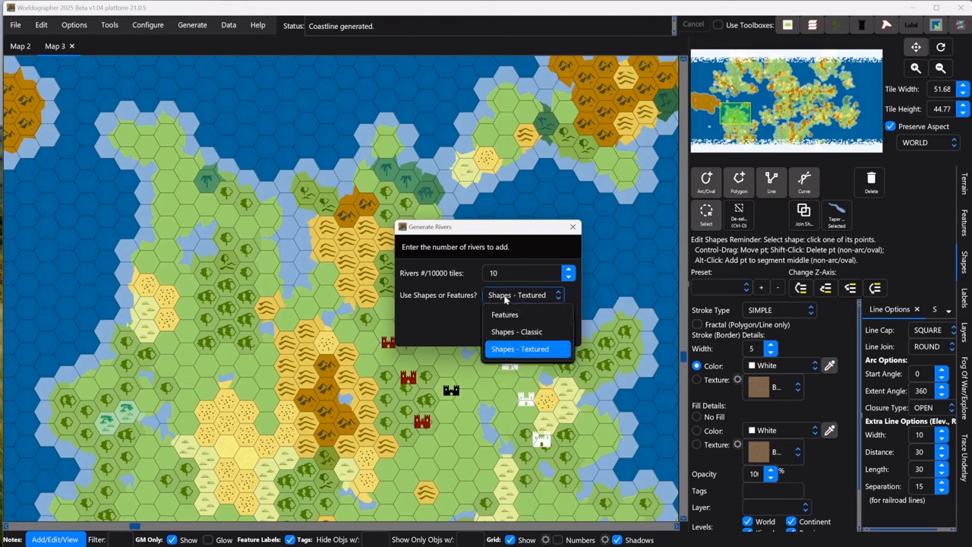
pyautogui.click(528, 332)
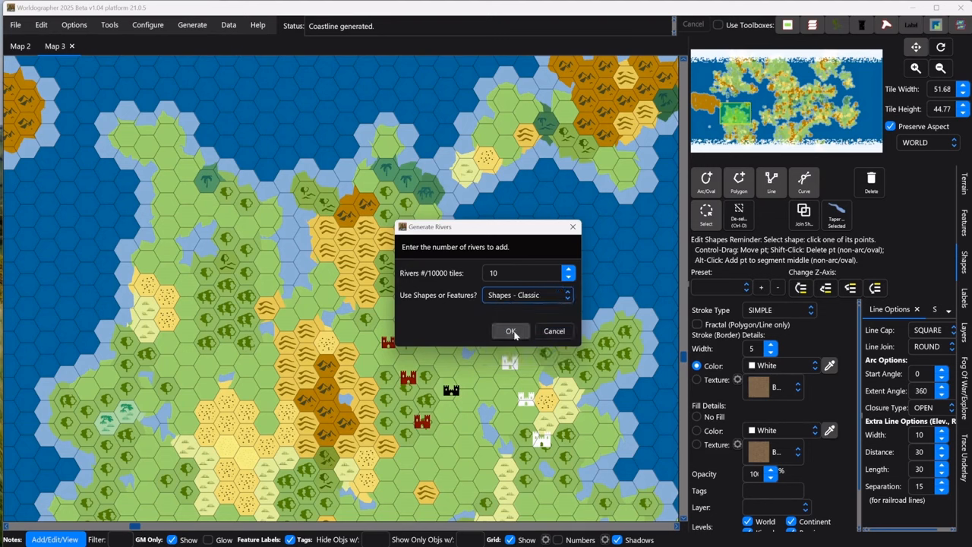
pyautogui.click(512, 332)
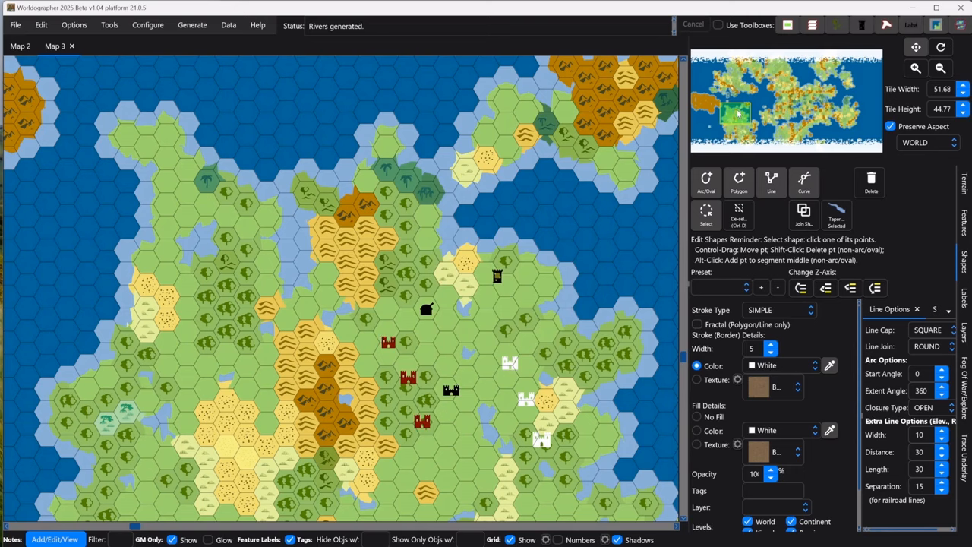
pyautogui.moveTo(738, 113); pyautogui.dragTo(781, 107)
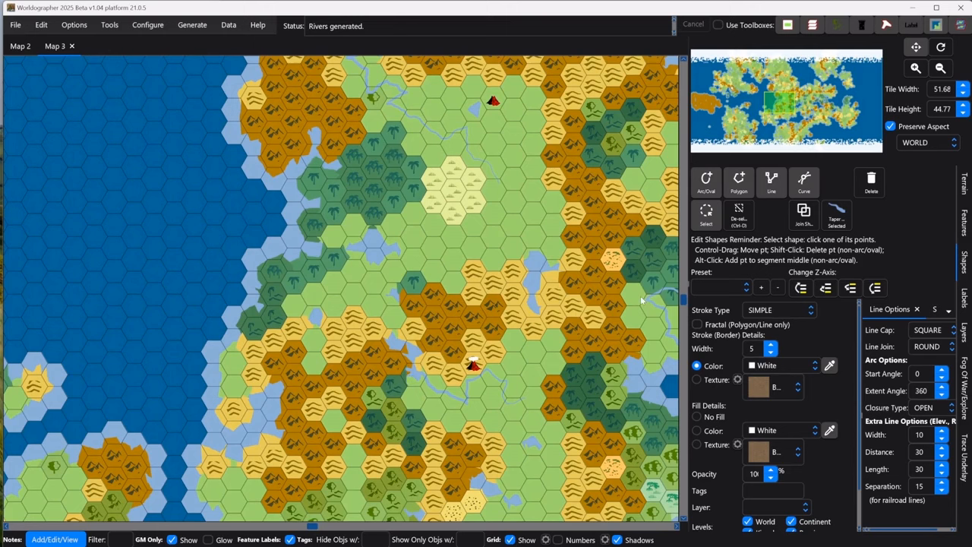
pyautogui.moveTo(773, 106)
pyautogui.mouseDown()
pyautogui.moveTo(787, 110)
pyautogui.moveTo(764, 77)
pyautogui.moveTo(781, 89)
pyautogui.mouseUp()
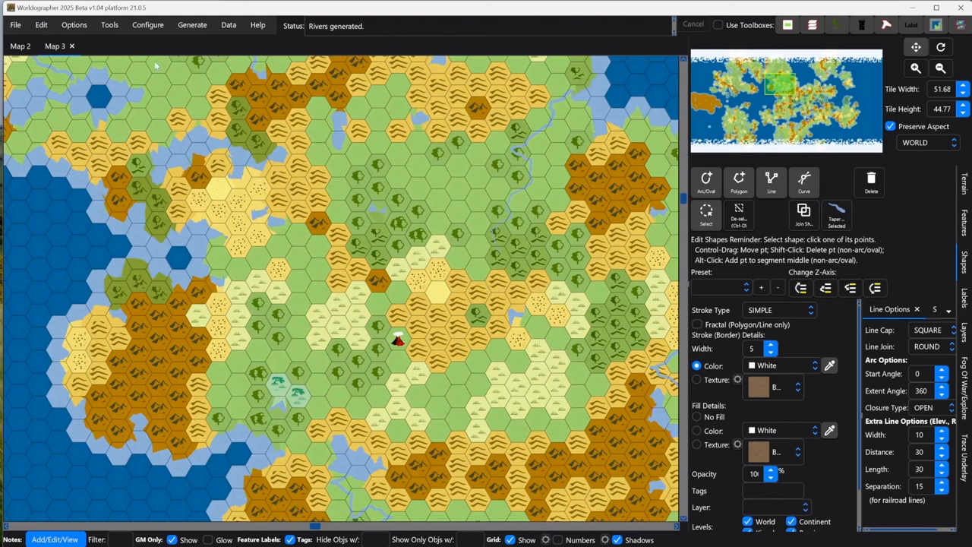
# Step: Generate 20 nations/empires with a size limit of 20 settlements, using varied colors and no translucent fill
pyautogui.click(194, 27)
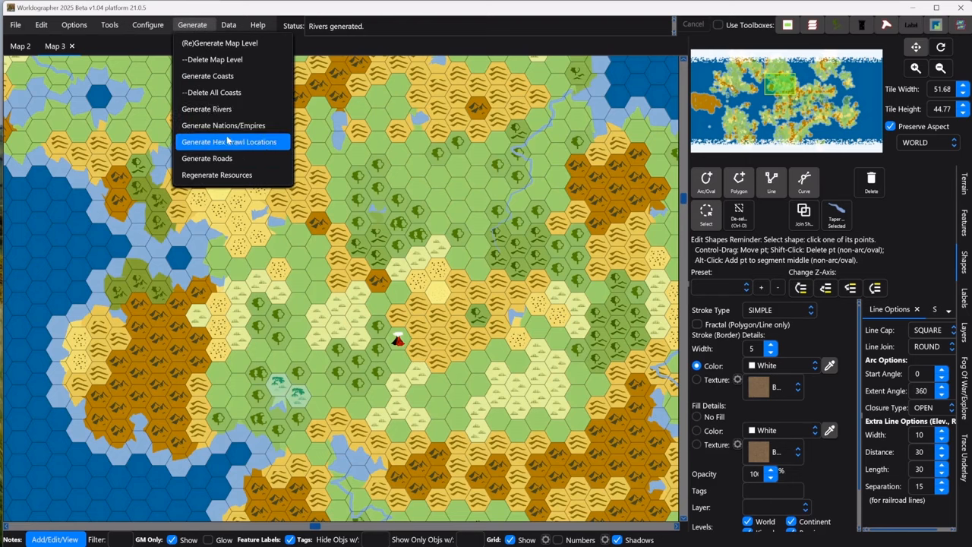
pyautogui.click(225, 131)
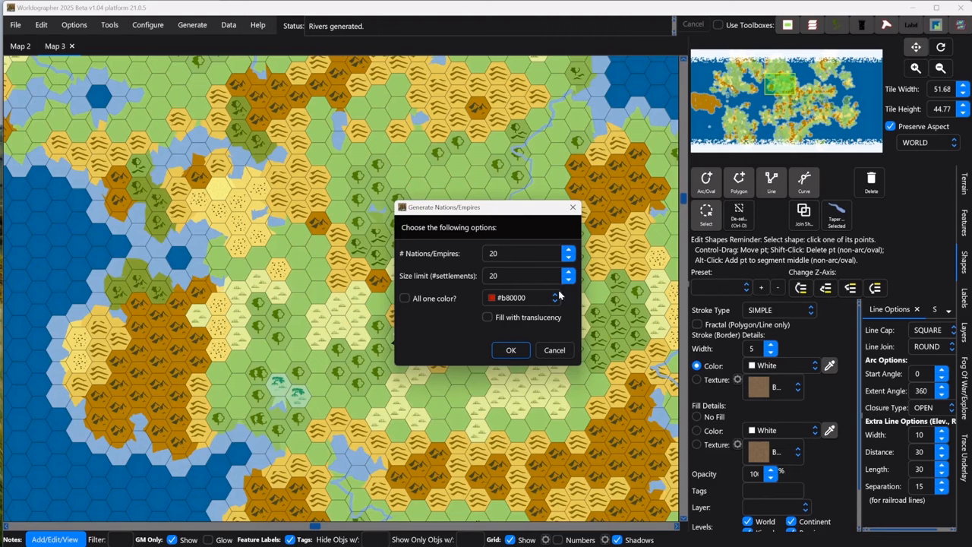
pyautogui.click(511, 351)
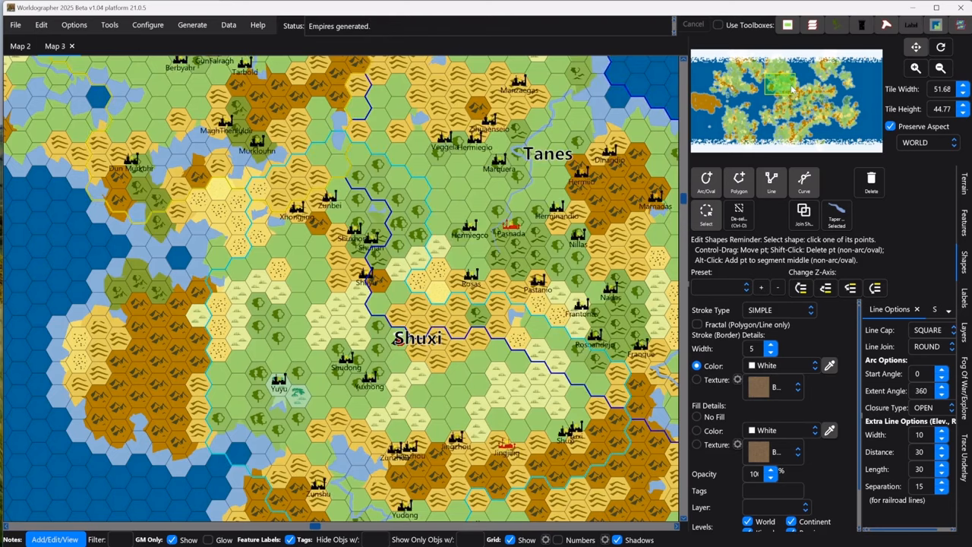
pyautogui.moveTo(792, 90)
pyautogui.mouseDown()
pyautogui.moveTo(811, 92)
pyautogui.moveTo(789, 84)
pyautogui.mouseUp()
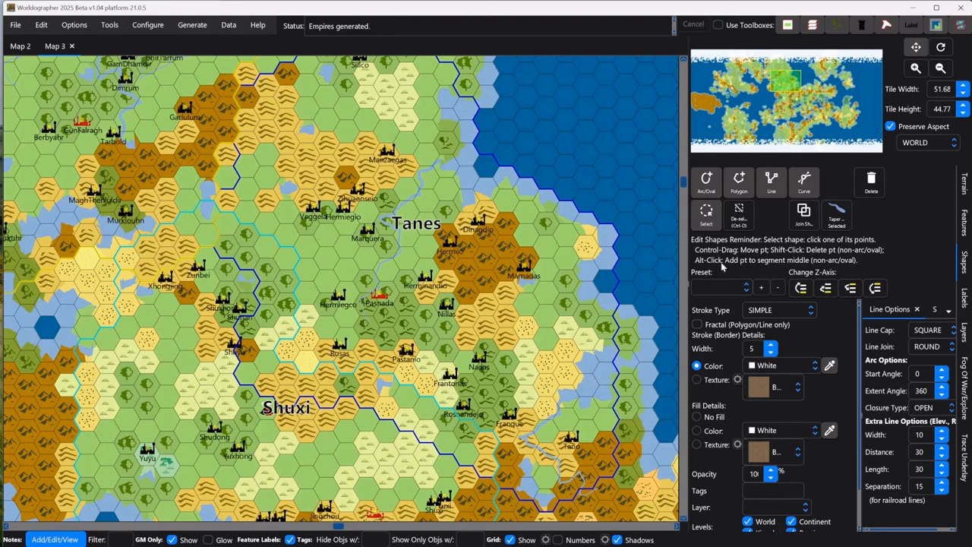
# Step: Select the city Dinandio east of the Tanes label, enable free placement for it, and reposition it slightly among the nearby mountains
pyautogui.click(964, 221)
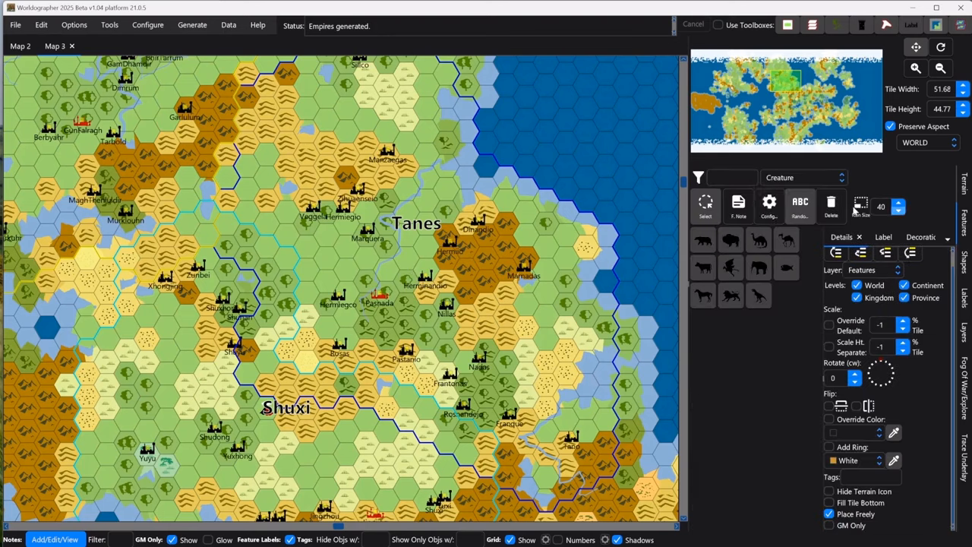
pyautogui.click(711, 212)
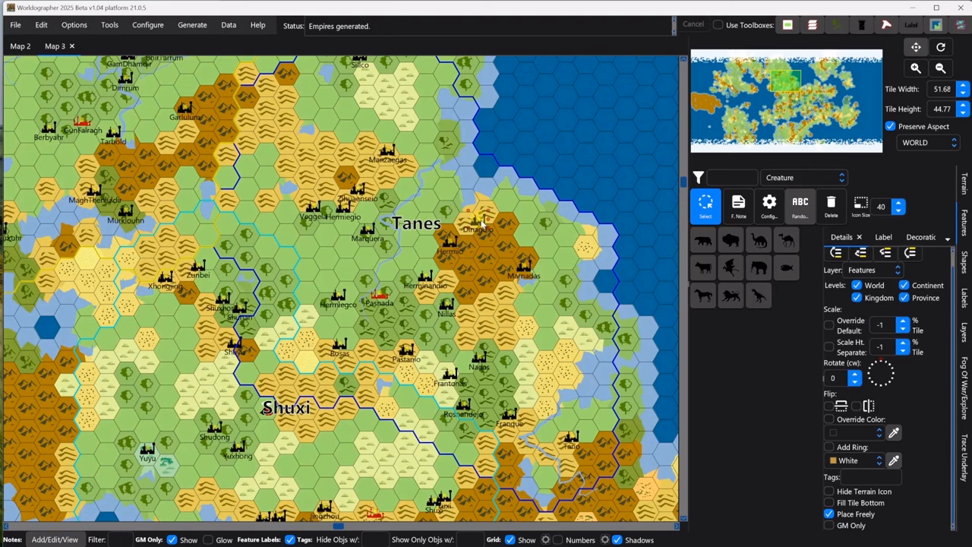
pyautogui.moveTo(482, 221); pyautogui.dragTo(488, 235)
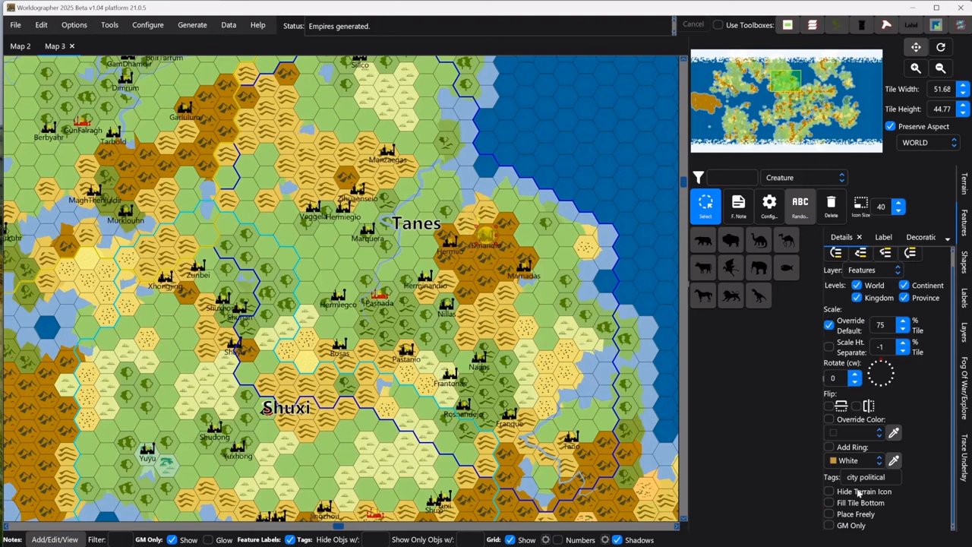
pyautogui.click(829, 514)
pyautogui.moveTo(490, 239)
pyautogui.mouseDown()
pyautogui.moveTo(505, 231)
pyautogui.moveTo(494, 237)
pyautogui.mouseUp()
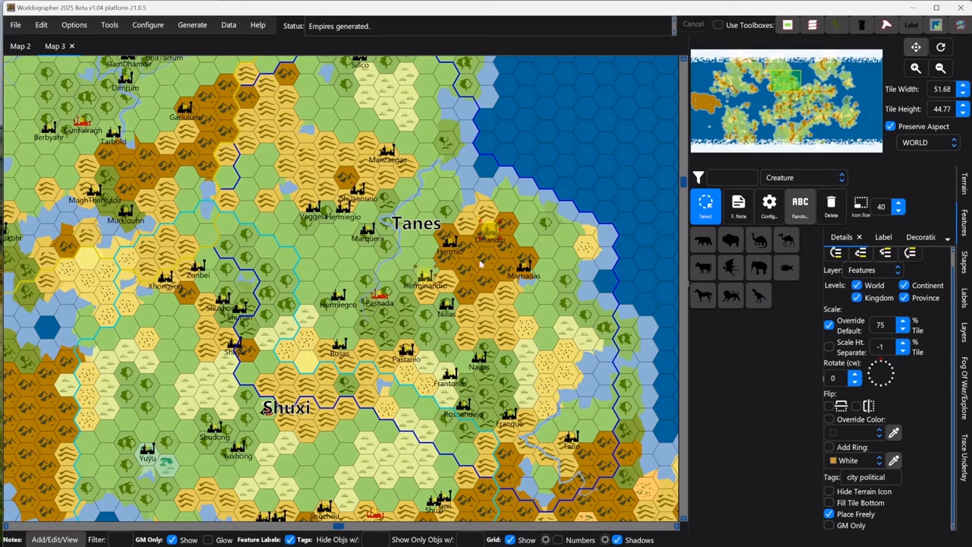
# Step: Open the feature note of the city Dinandio to read its details, and close it
pyautogui.click(738, 205)
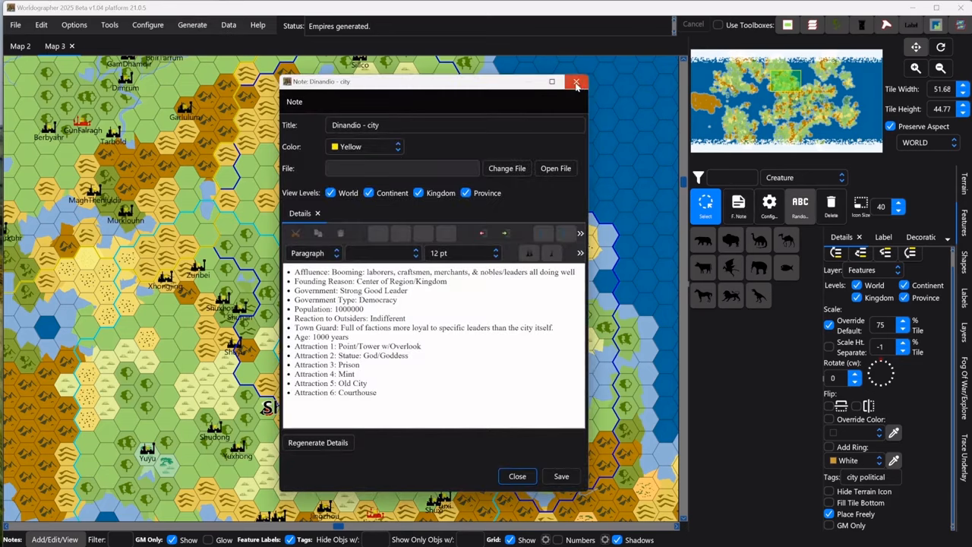
pyautogui.click(576, 82)
# Step: Generate hex crawl locations with a location chance of 10 on land and 2 on water
pyautogui.click(188, 25)
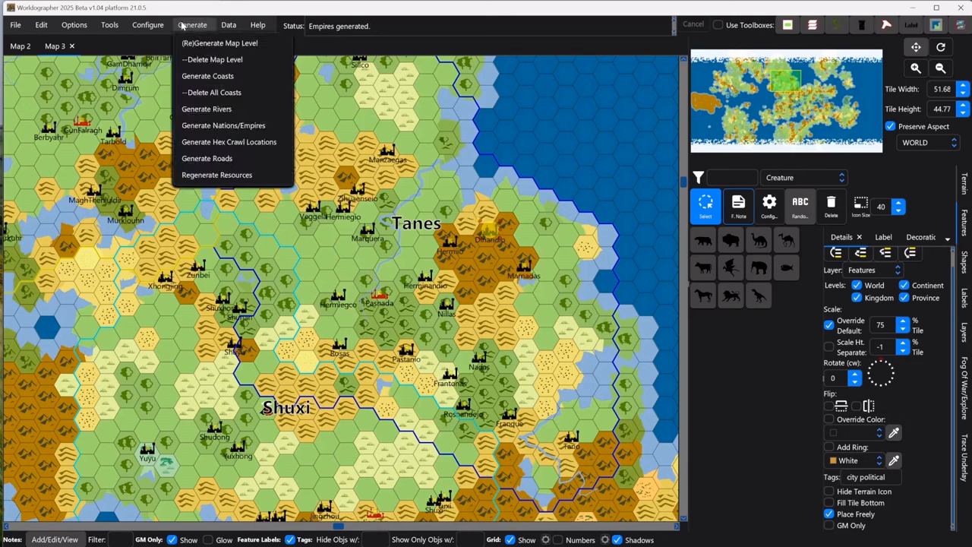
pyautogui.click(182, 25)
pyautogui.click(187, 25)
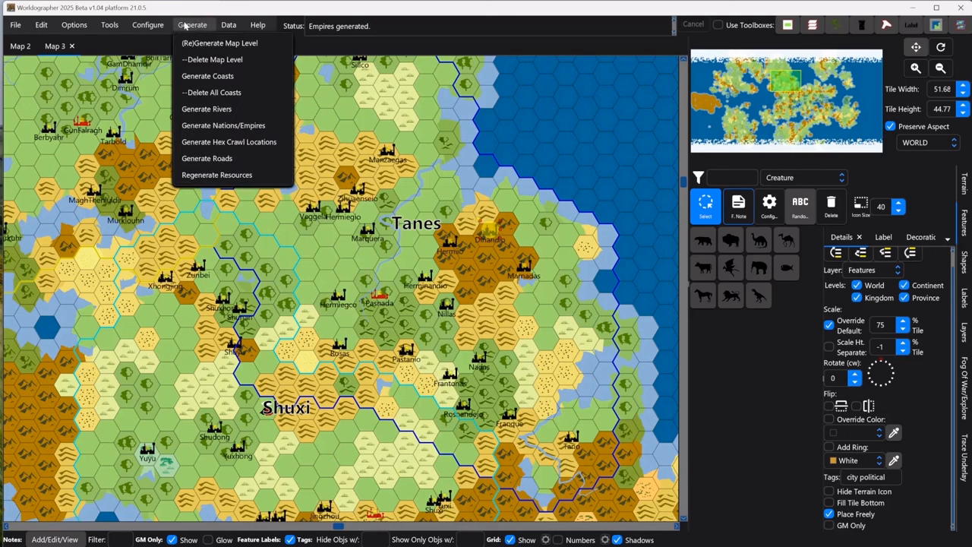
pyautogui.click(219, 143)
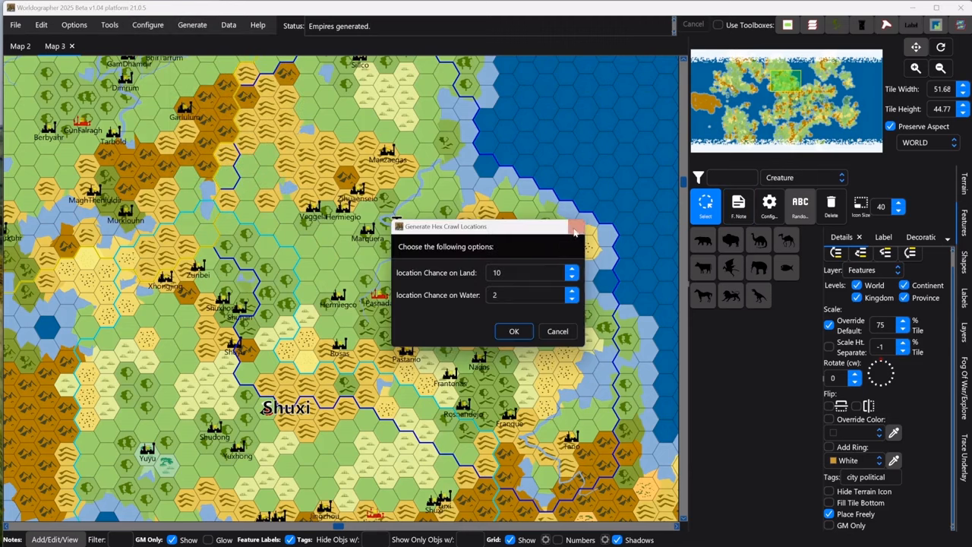
pyautogui.click(506, 340)
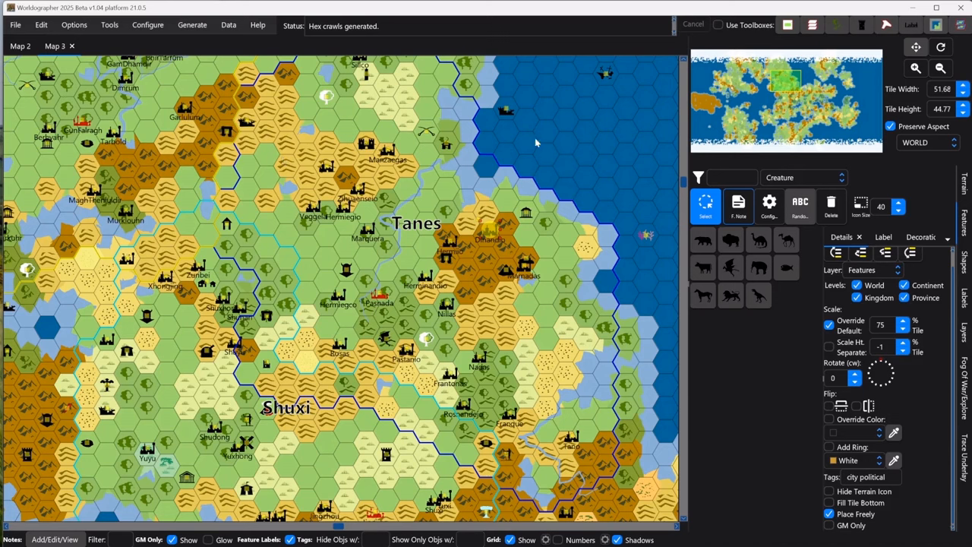
# Step: Generate fractal-ish roads that include villages/forts and ruins, with road colors #1a1a1a for cities/towns and #d2b48c for villages/ruins
pyautogui.click(189, 27)
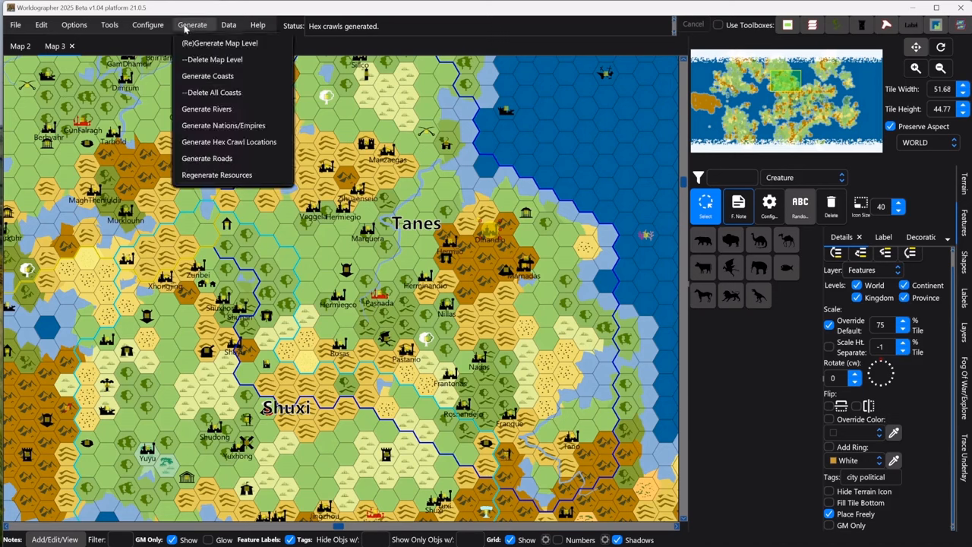
pyautogui.click(213, 165)
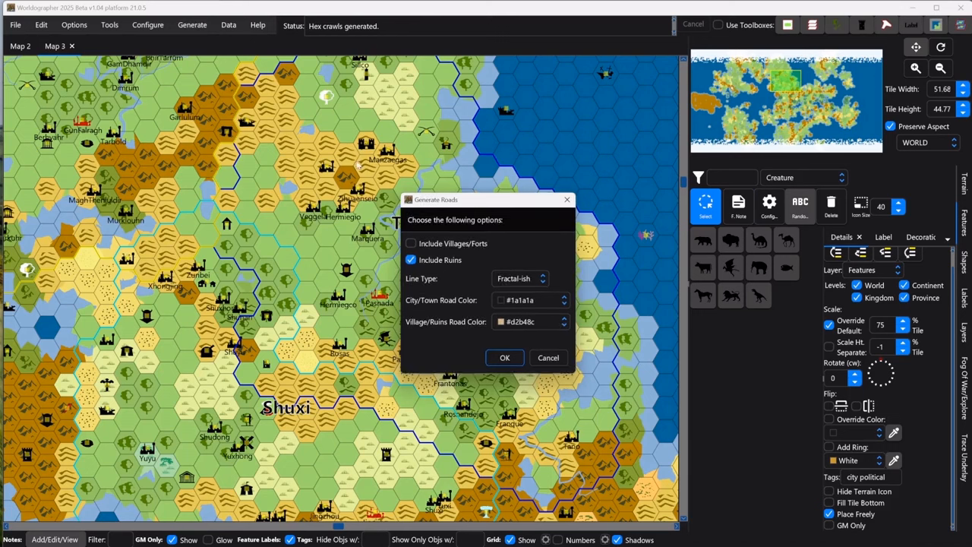
pyautogui.click(435, 244)
pyautogui.click(515, 278)
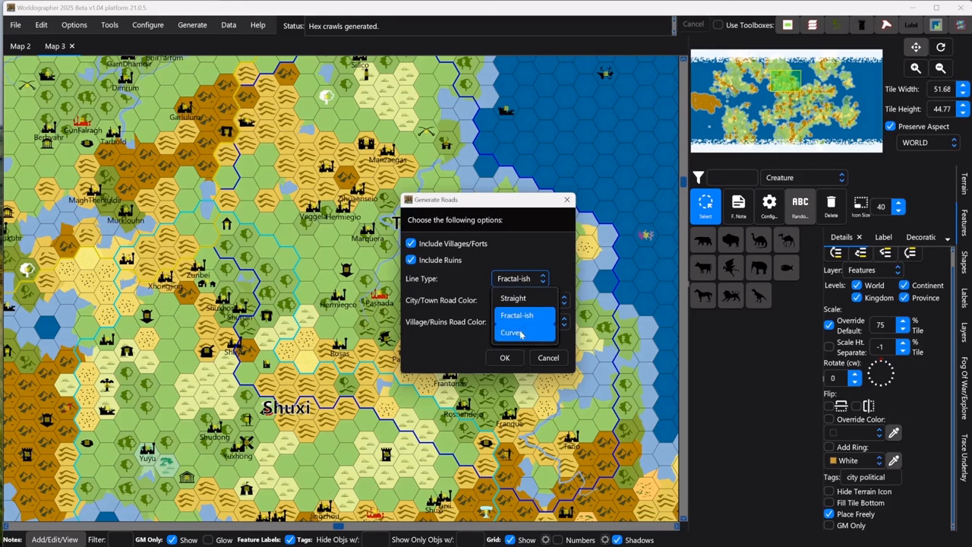
pyautogui.click(492, 331)
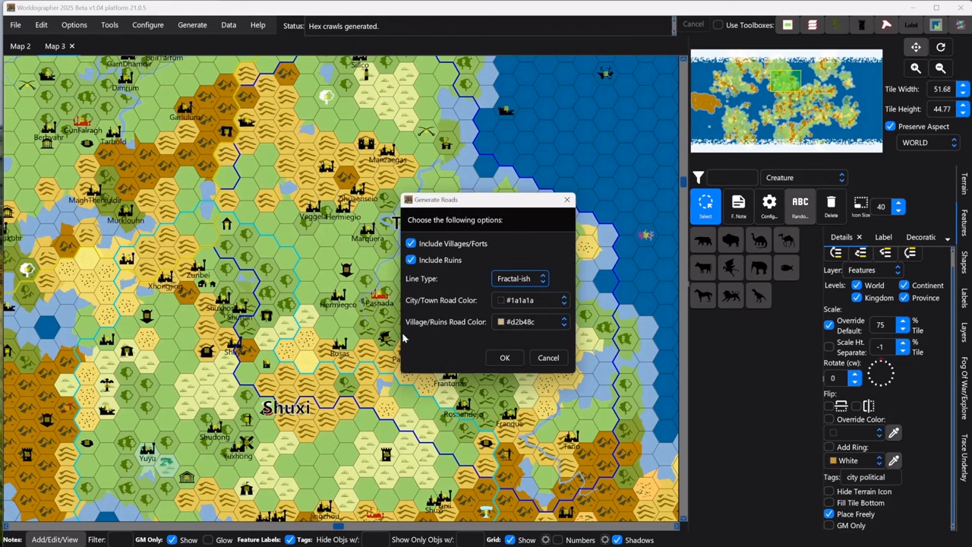
pyautogui.click(504, 358)
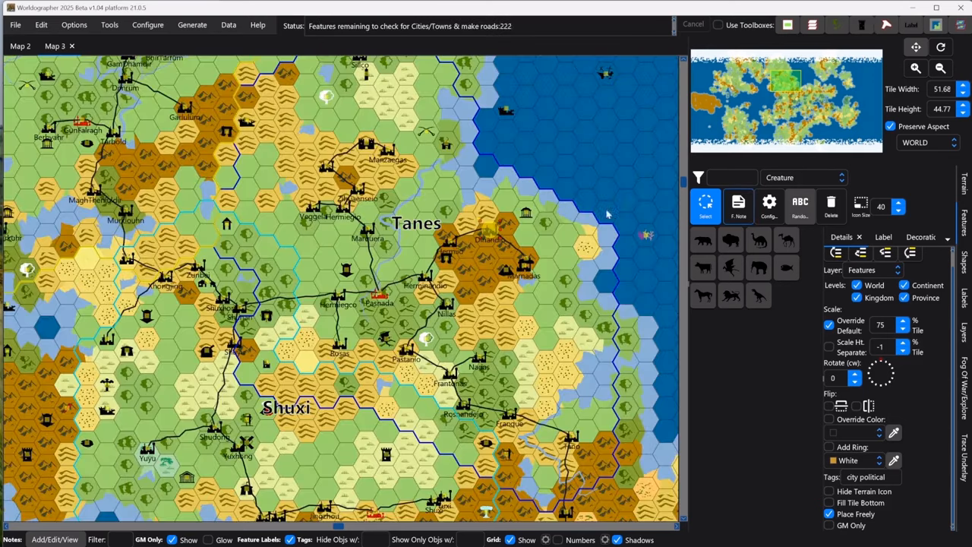
pyautogui.click(792, 88)
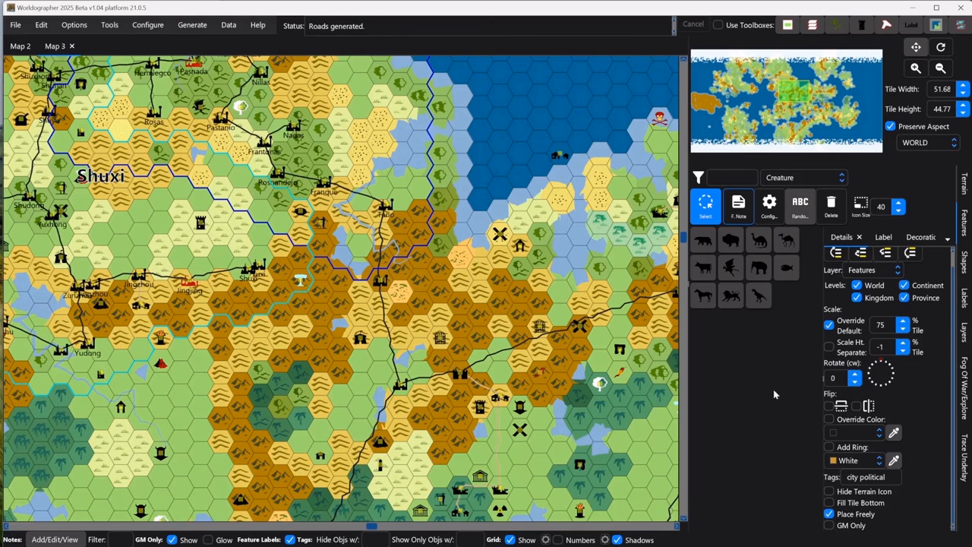
pyautogui.click(12, 26)
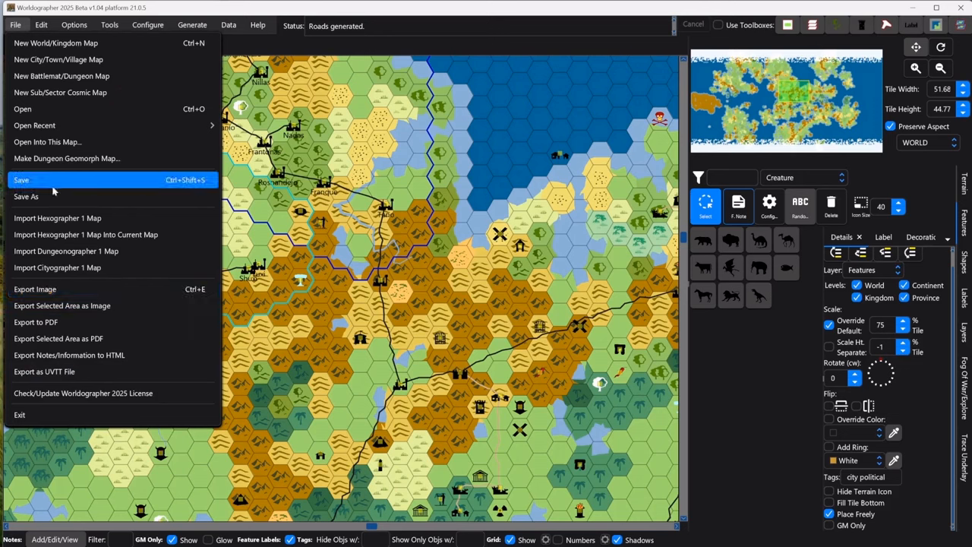
pyautogui.moveTo(41, 25)
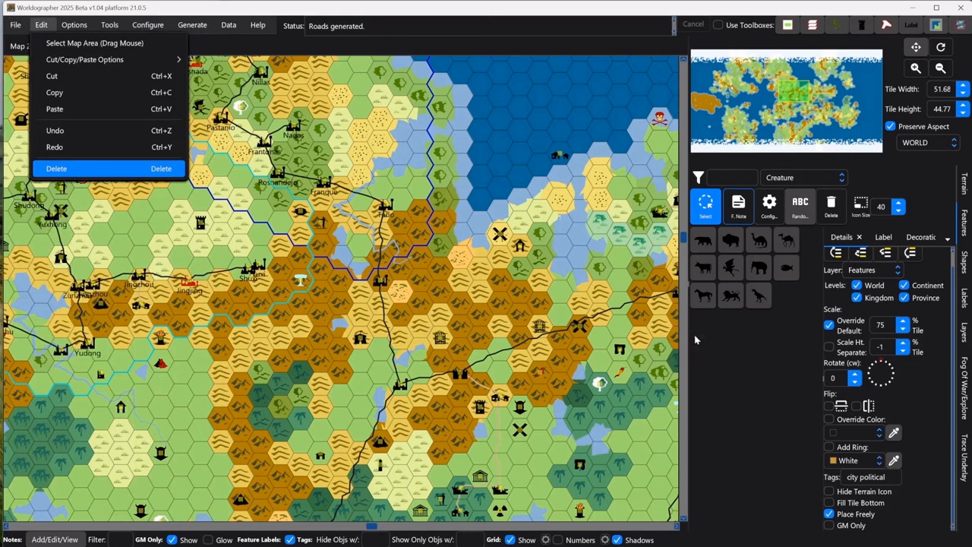
pyautogui.click(731, 363)
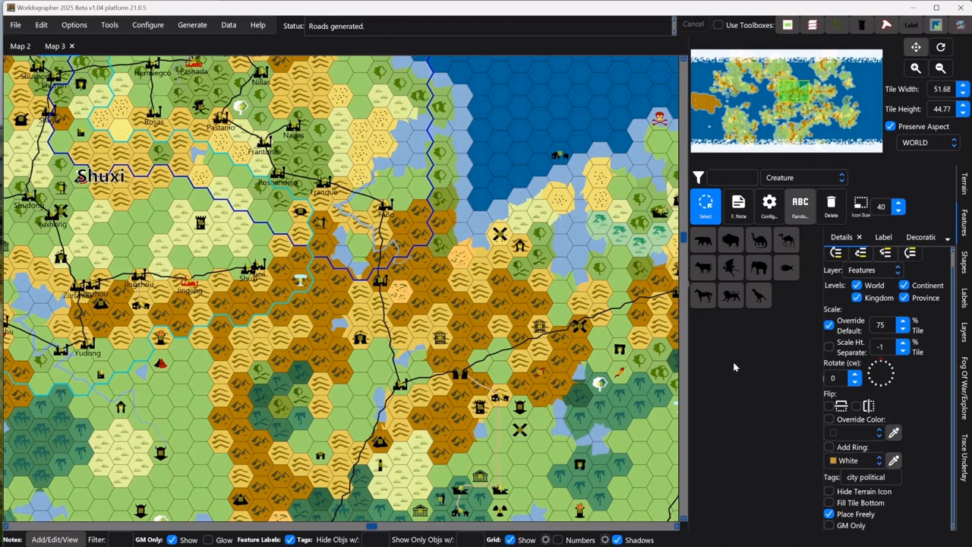